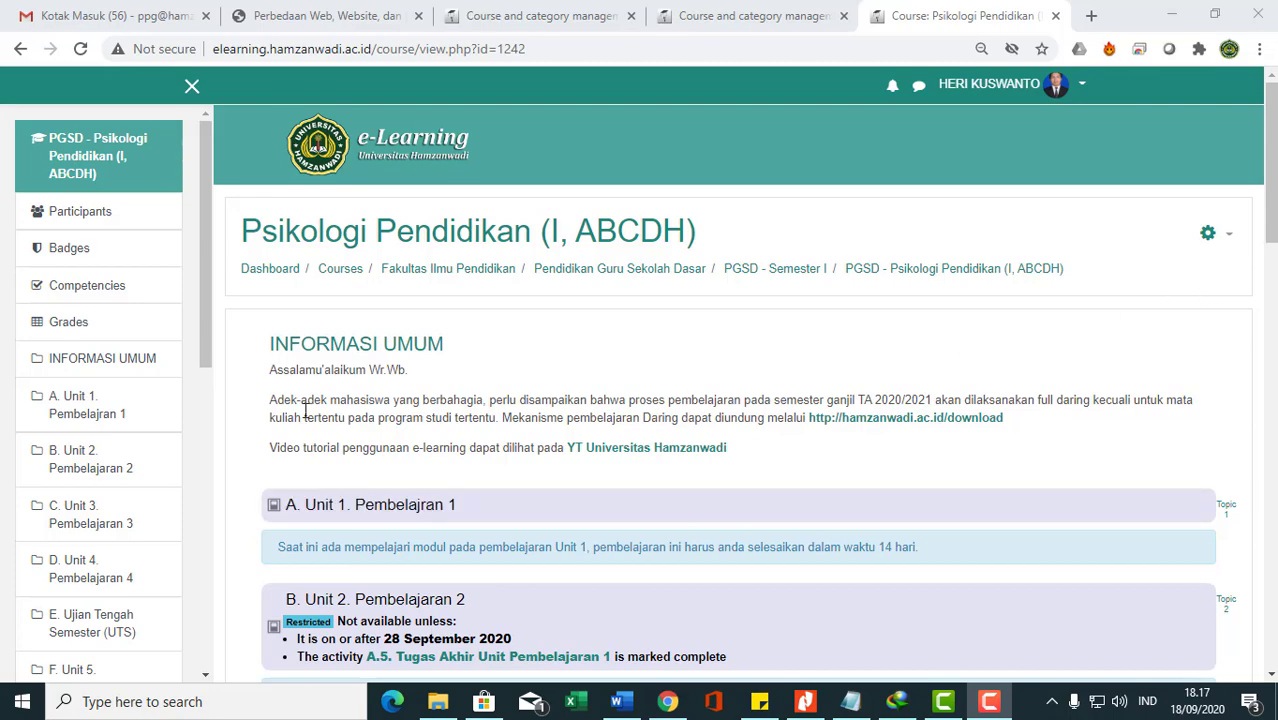
Step: Open the group management page of the Psikologi Pendidikan course from its participants list
{"action": "left_click", "coordinate": [92, 222]}
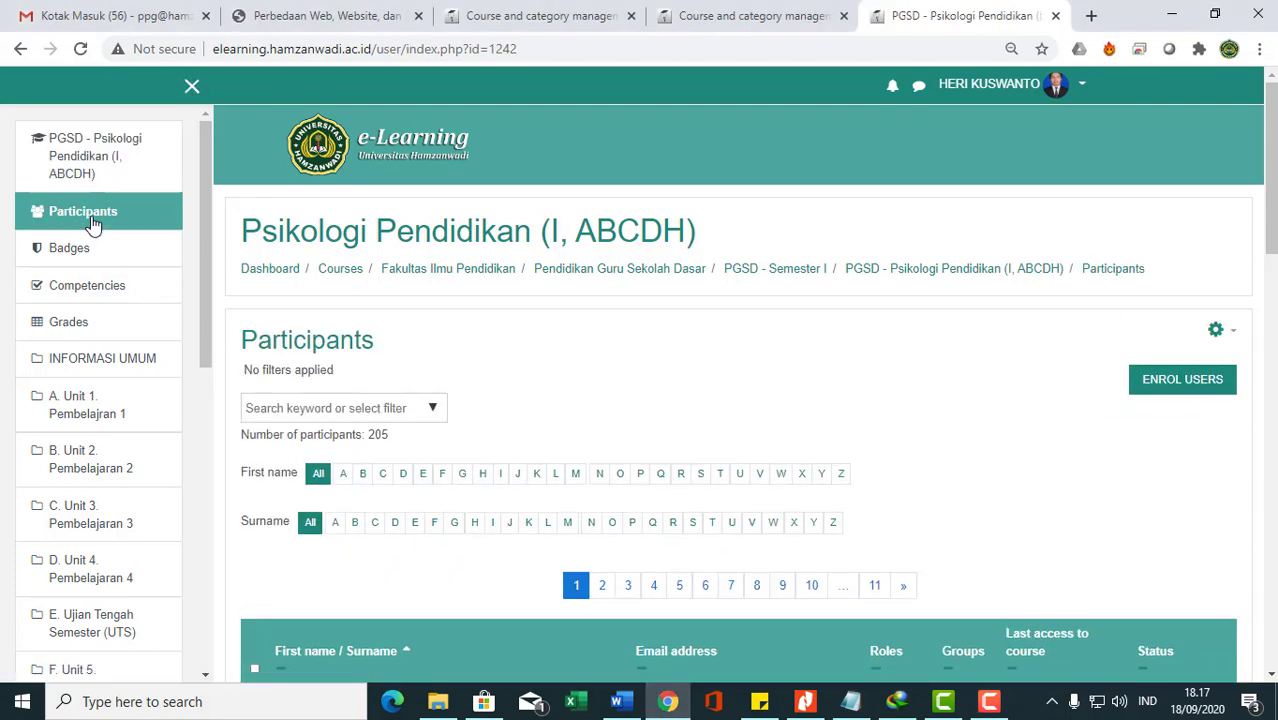
{"action": "scroll", "coordinate": [850, 556], "scroll_direction": "down", "scroll_amount": 4}
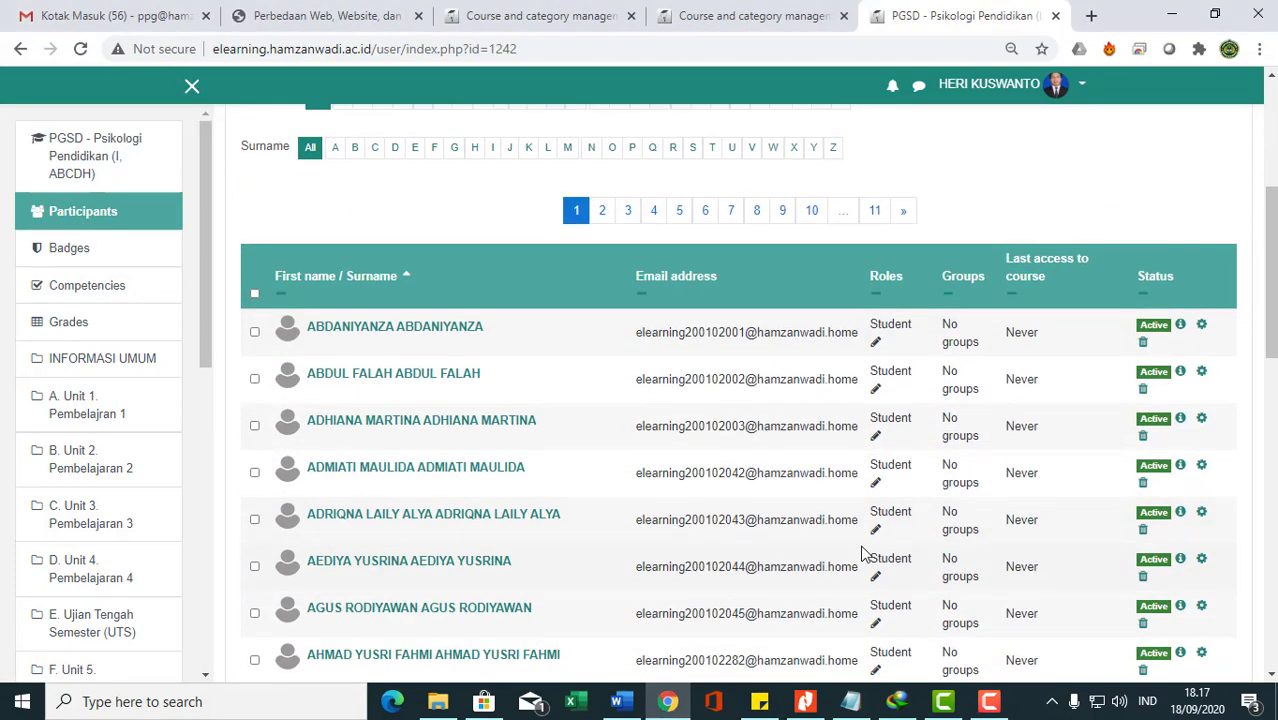
{"action": "scroll", "coordinate": [1043, 427], "scroll_direction": "up", "scroll_amount": 3}
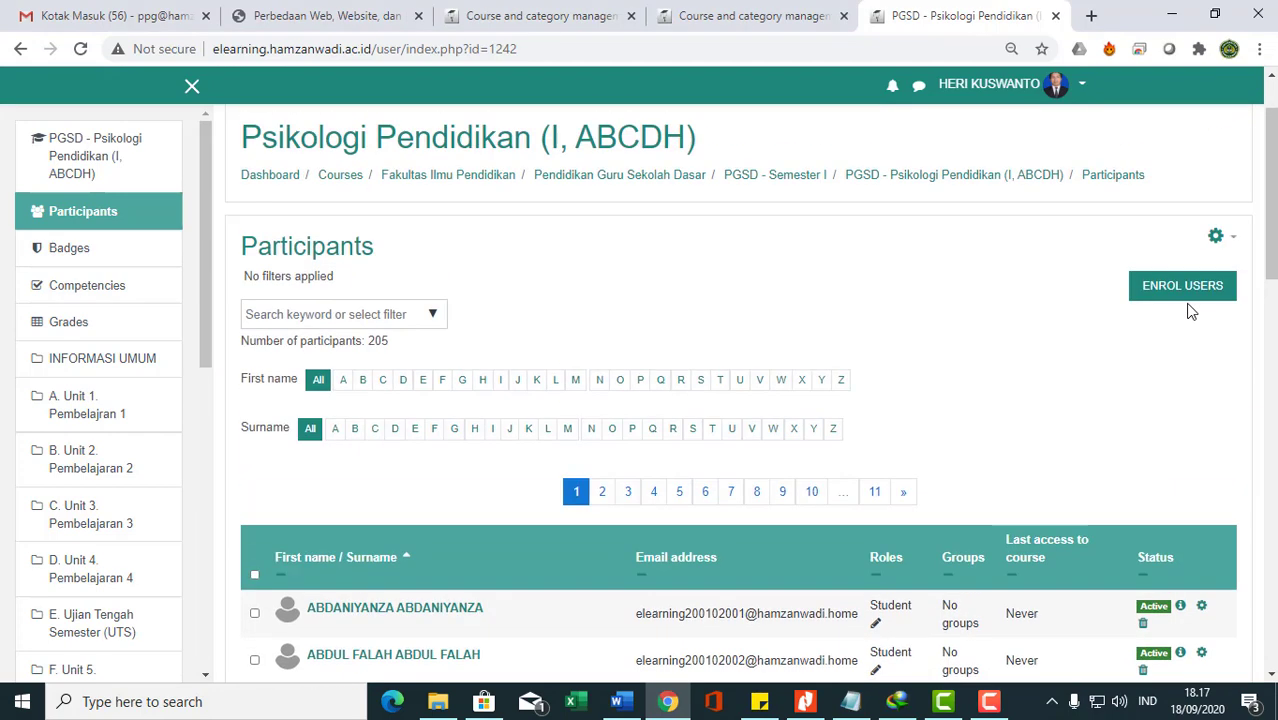
{"action": "left_click", "coordinate": [1233, 240]}
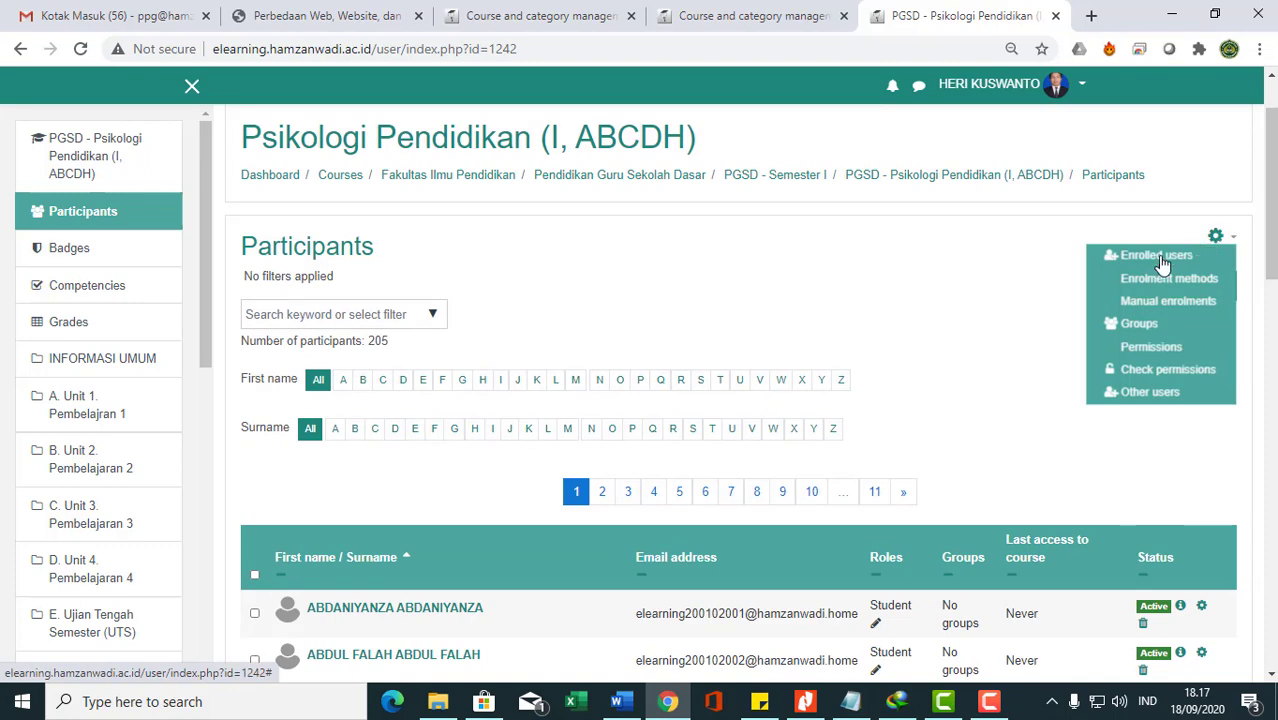
{"action": "left_click", "coordinate": [1145, 334]}
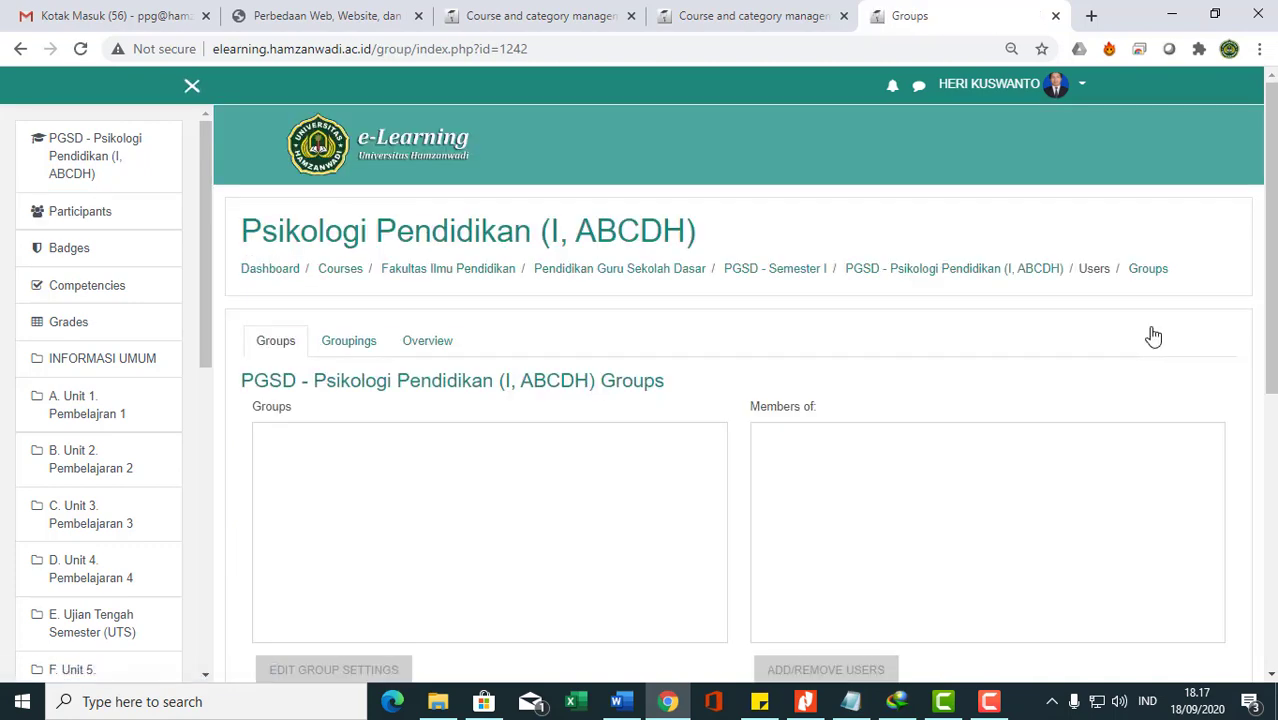
{"action": "scroll", "coordinate": [1153, 336], "scroll_direction": "down", "scroll_amount": 2}
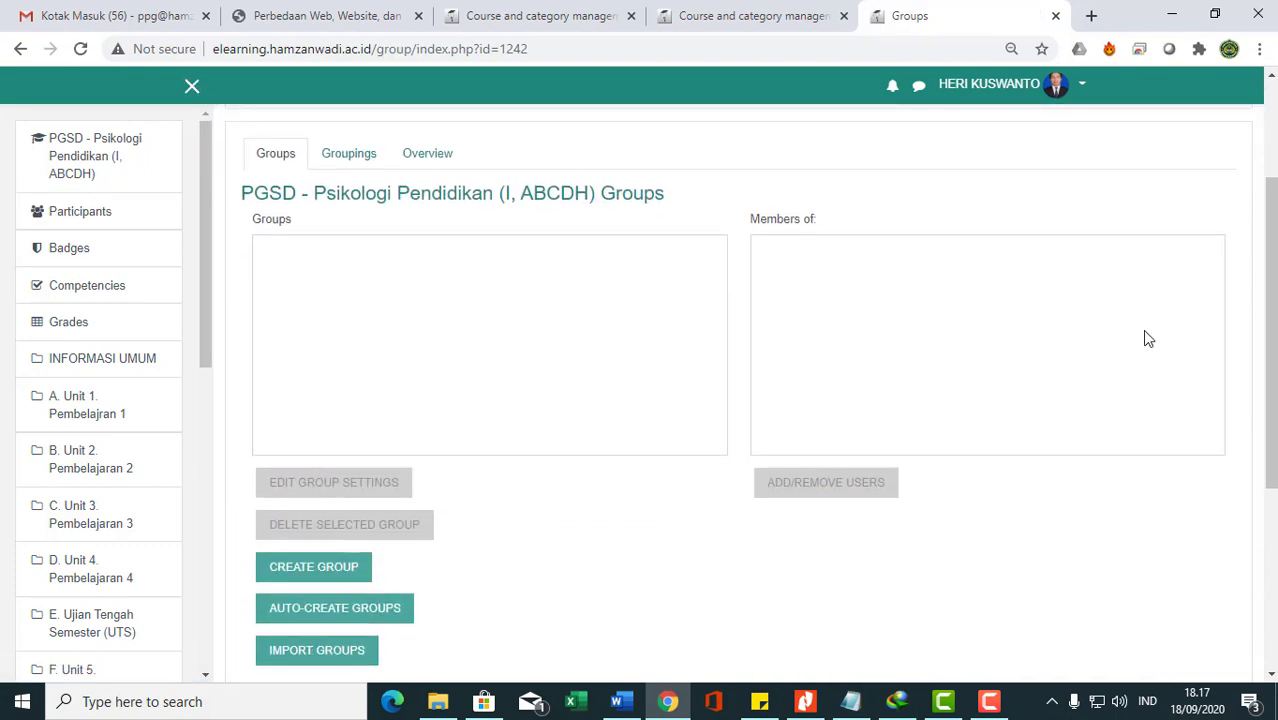
{"action": "scroll", "coordinate": [1147, 338], "scroll_direction": "down", "scroll_amount": 1}
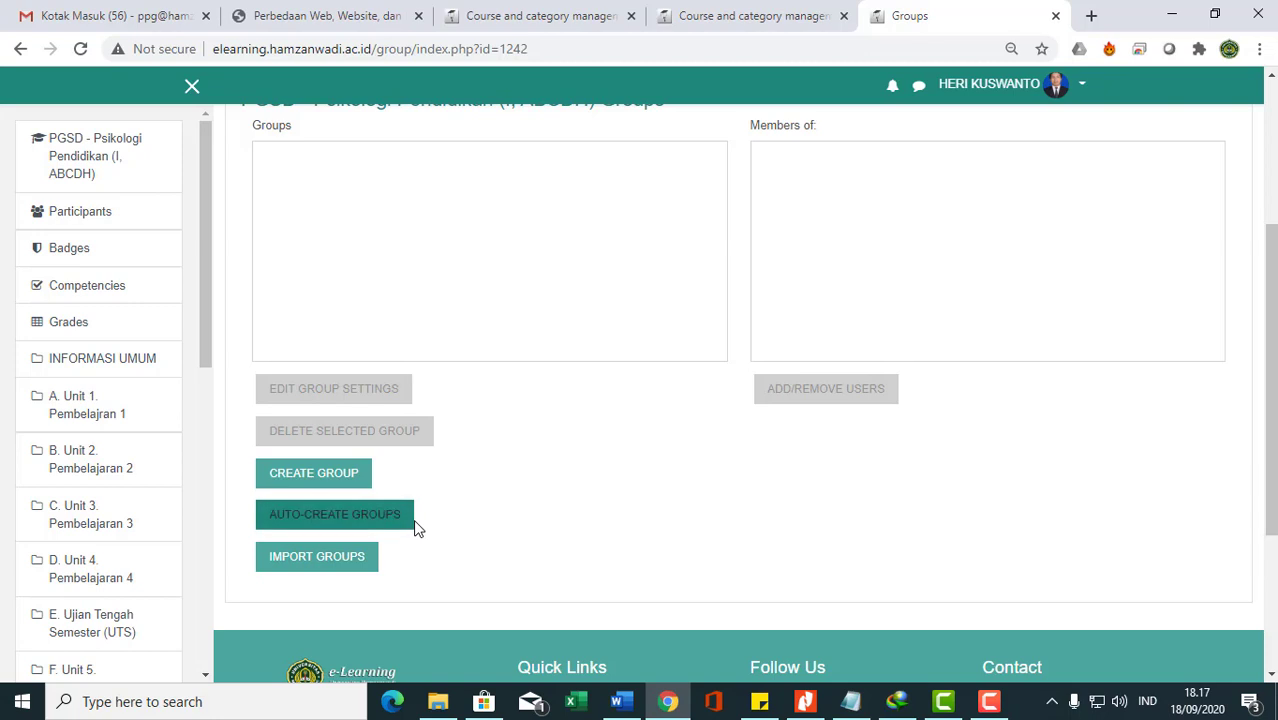
{"action": "scroll", "coordinate": [490, 514], "scroll_direction": "up", "scroll_amount": 1}
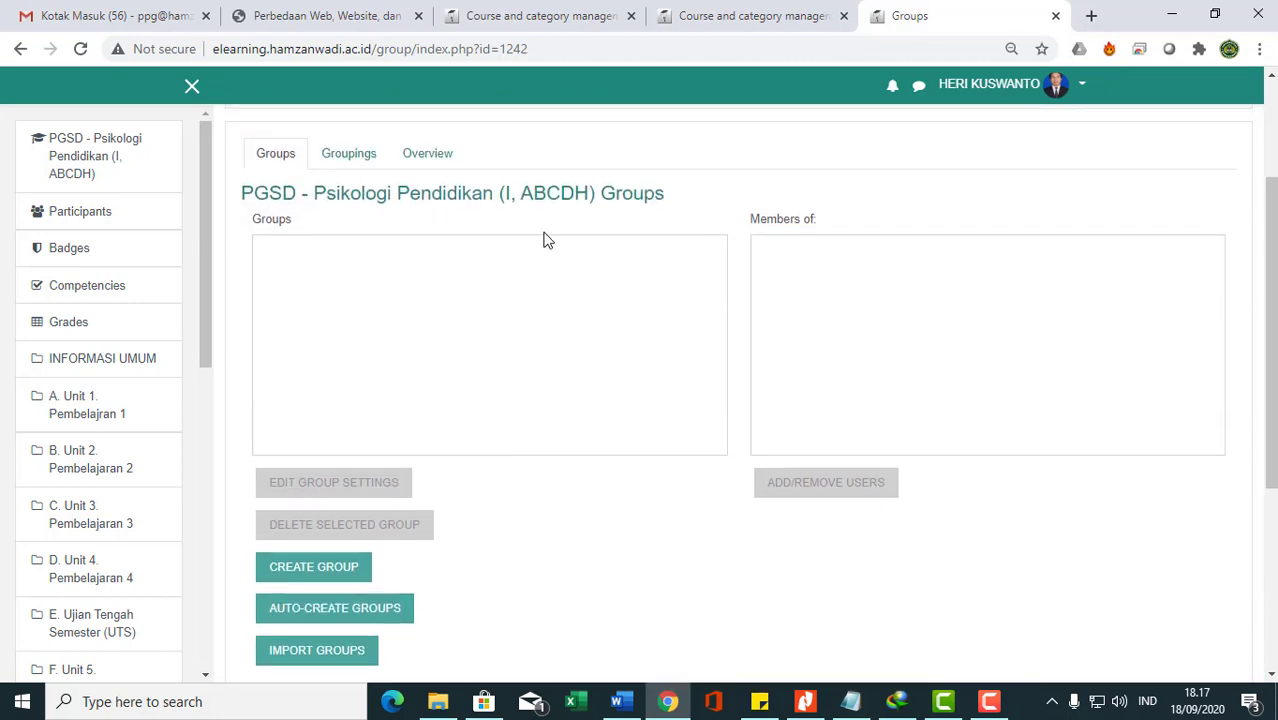
Step: Start auto-creating groups and replace the word "Group" in the naming scheme with "Kelompok"
{"action": "left_click", "coordinate": [370, 621]}
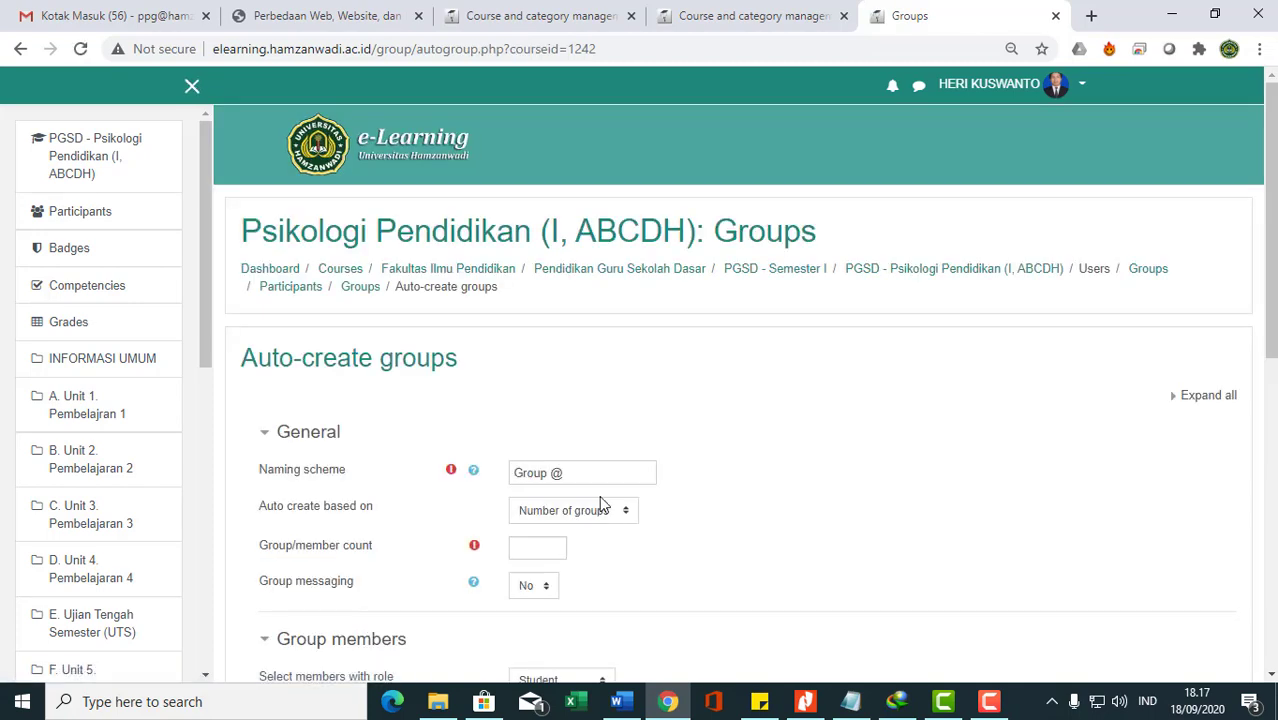
{"action": "left_click_drag", "start_coordinate": [600, 471], "coordinate": [502, 481]}
{"action": "left_click", "coordinate": [542, 472]}
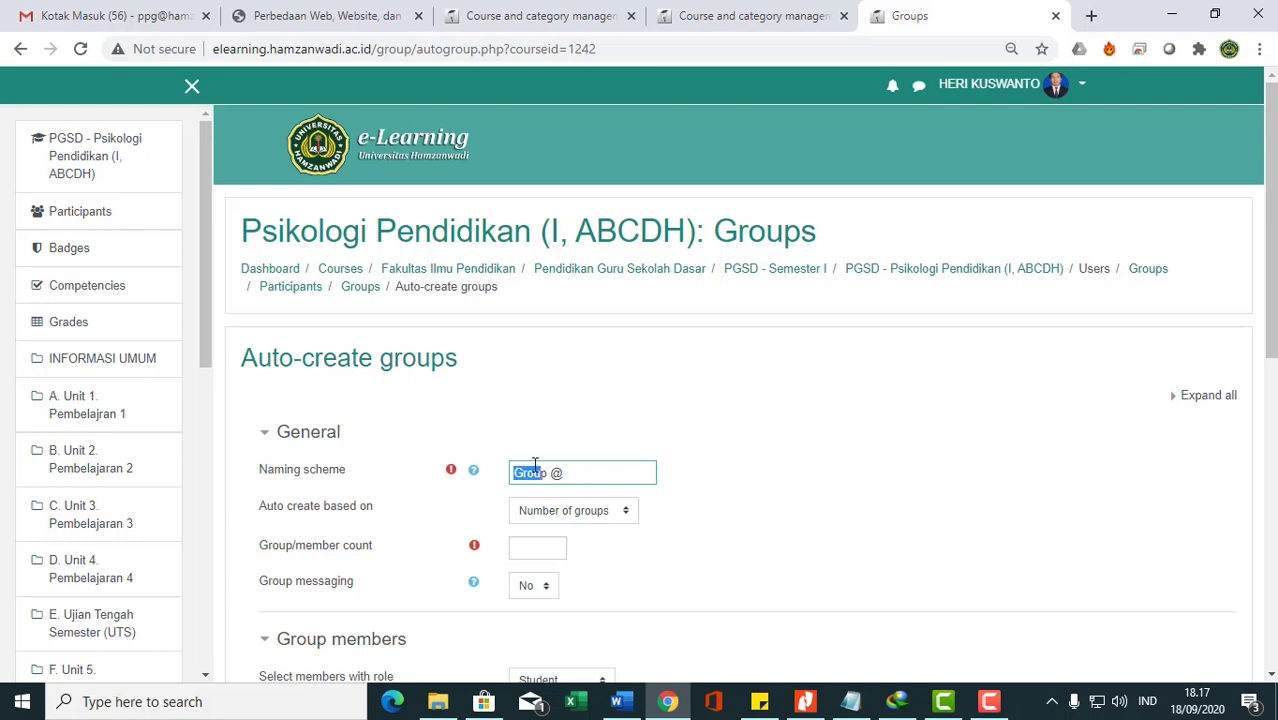
{"action": "left_click_drag", "start_coordinate": [548, 472], "coordinate": [505, 474]}
{"action": "type", "text": "Kelompok"}
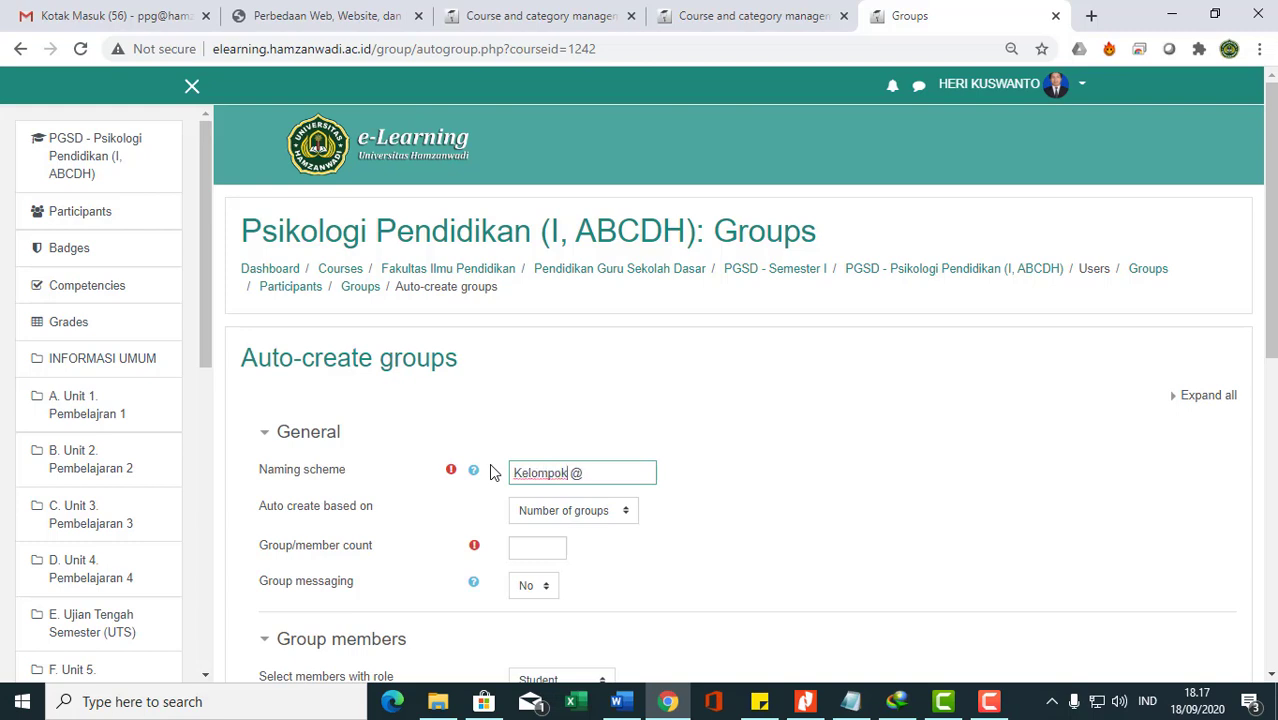
Step: Replace the naming scheme's @ placeholder with #A so that the scheme reads "Kelompok #A"
{"action": "double_click", "coordinate": [576, 473]}
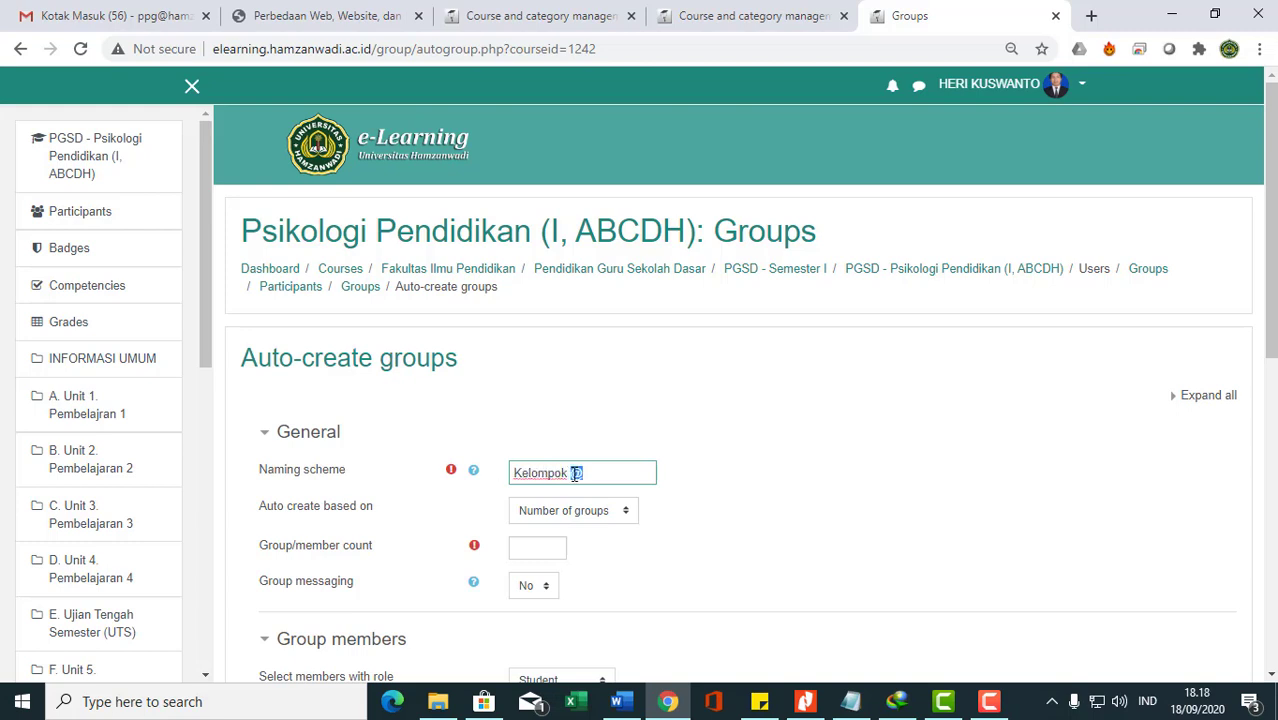
{"action": "left_click", "coordinate": [614, 475]}
{"action": "type", "text": "#"}
{"action": "key", "text": "BackSpace"}
{"action": "key", "text": "BackSpace"}
{"action": "type", "text": "@@"}
{"action": "key", "text": "BackSpace"}
{"action": "key", "text": "BackSpace"}
{"action": "type", "text": "#"}
{"action": "type", "text": "A"}
Step: Keep auto-creation based on number of groups, set the count to 8, and take members from cohort PGSD.1A.2020
{"action": "left_click", "coordinate": [614, 518]}
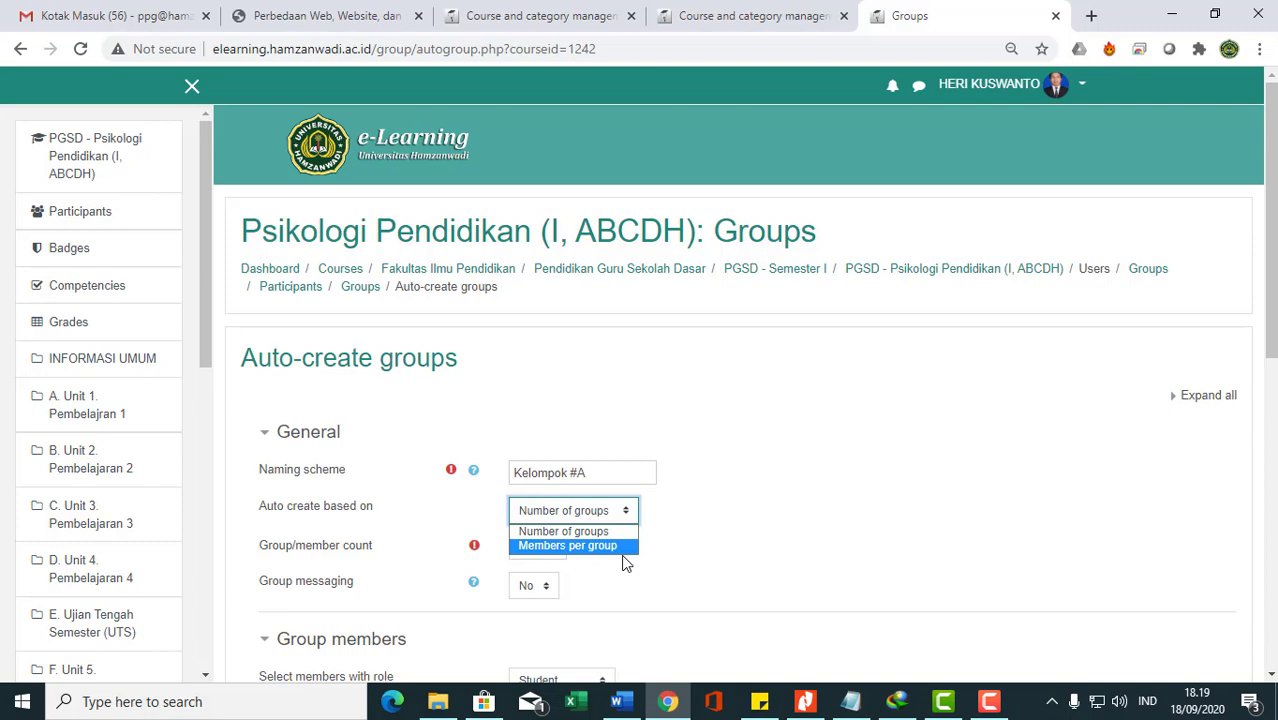
{"action": "left_click", "coordinate": [724, 557]}
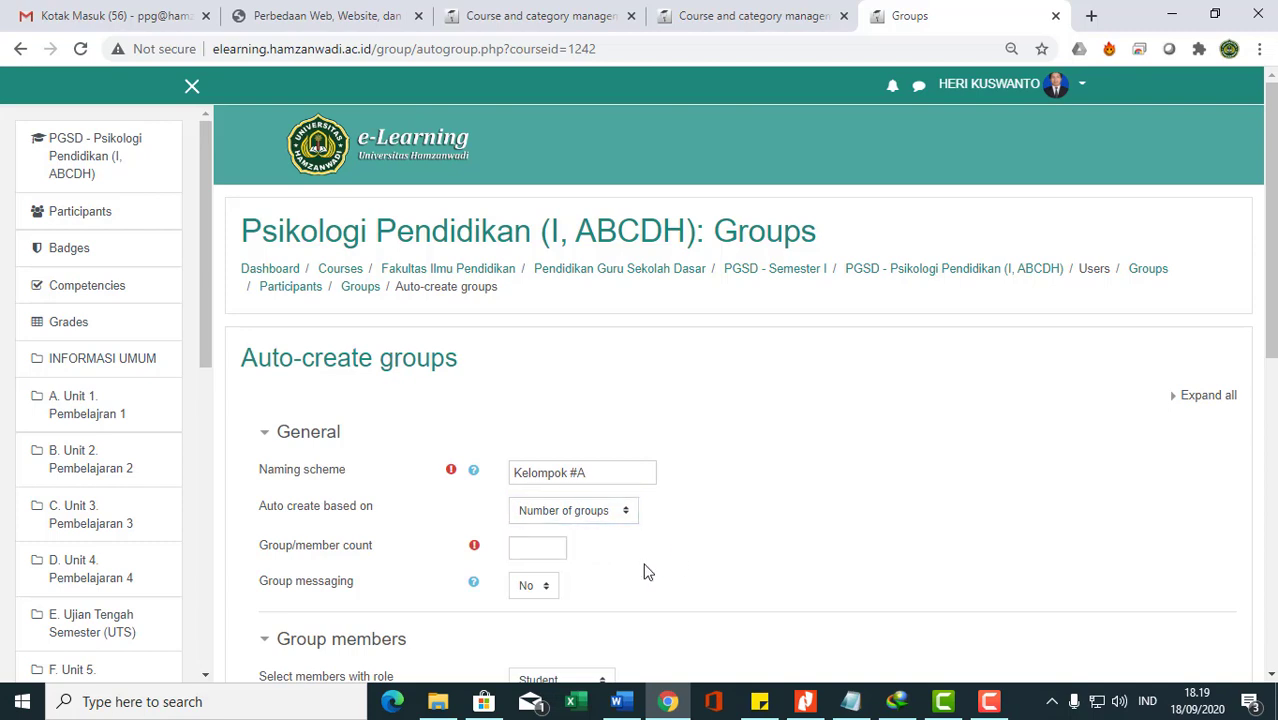
{"action": "left_click", "coordinate": [536, 546]}
{"action": "type", "text": "8"}
{"action": "scroll", "coordinate": [807, 494], "scroll_direction": "down", "scroll_amount": 2}
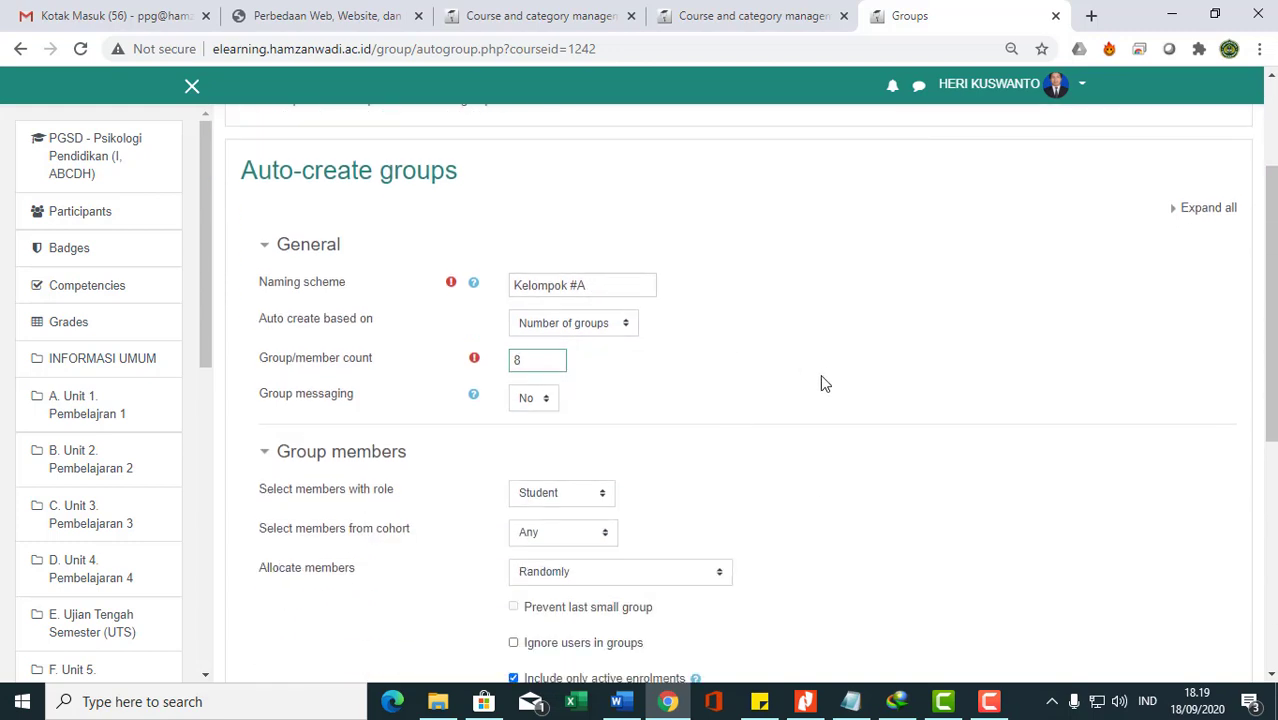
{"action": "left_click", "coordinate": [586, 539]}
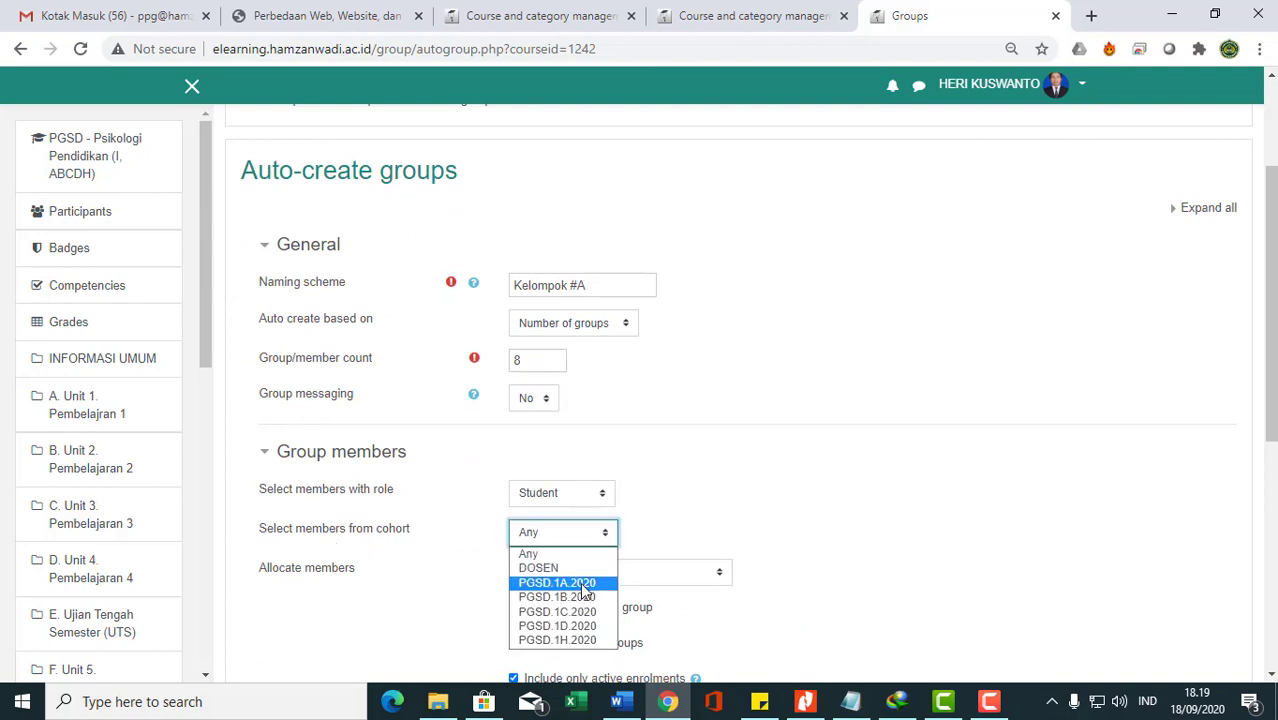
{"action": "left_click", "coordinate": [585, 584]}
{"action": "scroll", "coordinate": [1021, 548], "scroll_direction": "down", "scroll_amount": 5}
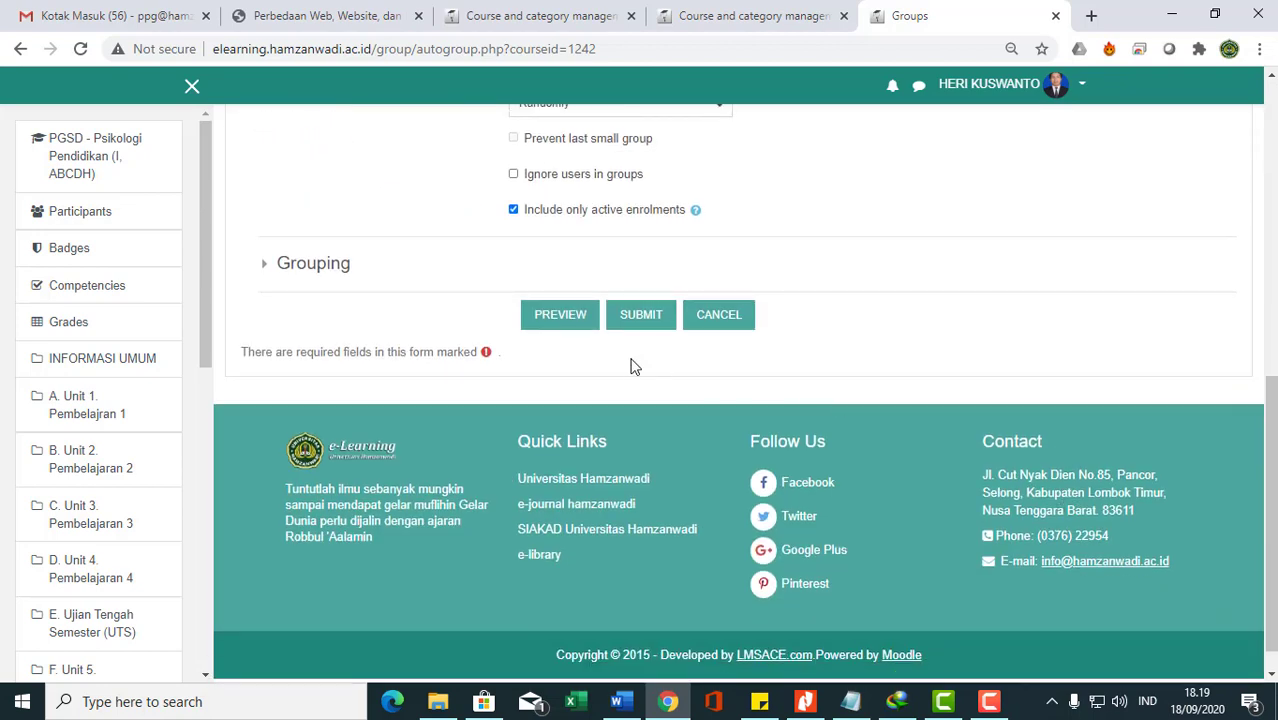
Step: Preview how the class A students are distributed over the groups, and submit the form to create them
{"action": "left_click", "coordinate": [572, 333]}
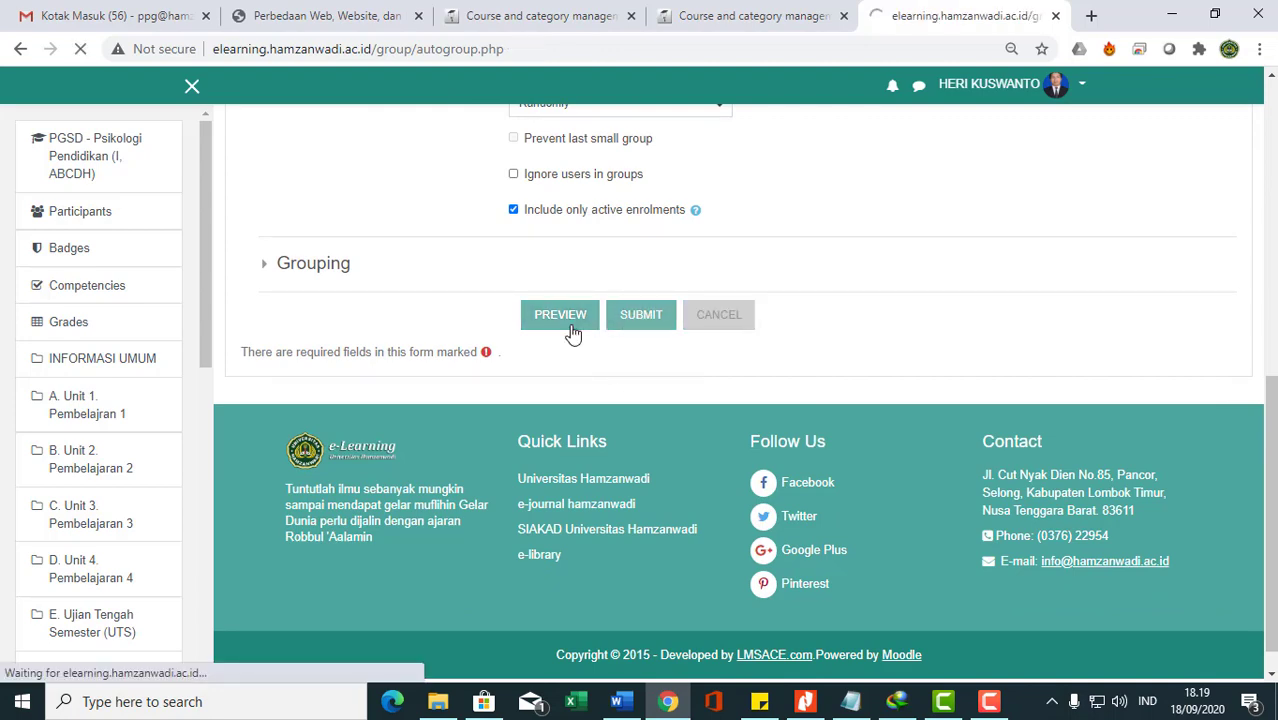
{"action": "scroll", "coordinate": [1040, 341], "scroll_direction": "down", "scroll_amount": 8}
{"action": "scroll", "coordinate": [1091, 297], "scroll_direction": "down", "scroll_amount": 1}
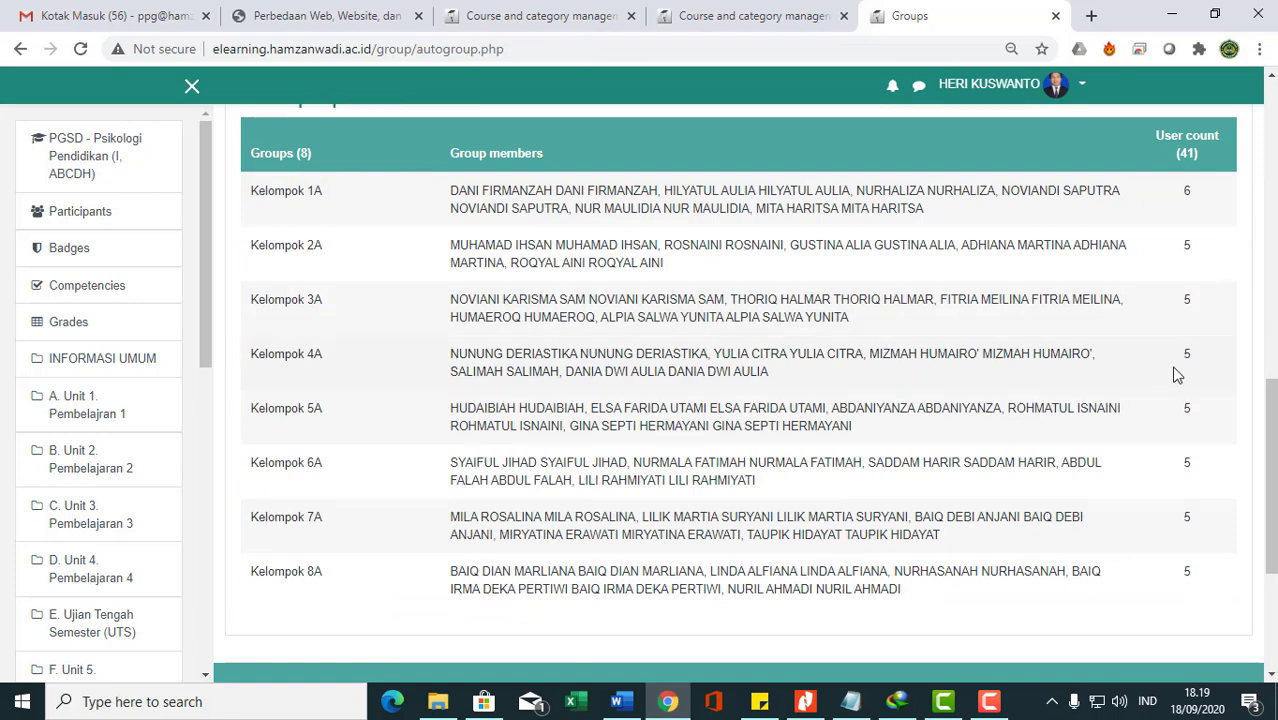
{"action": "left_click_drag", "start_coordinate": [1100, 210], "coordinate": [640, 208]}
{"action": "left_click", "coordinate": [1170, 208]}
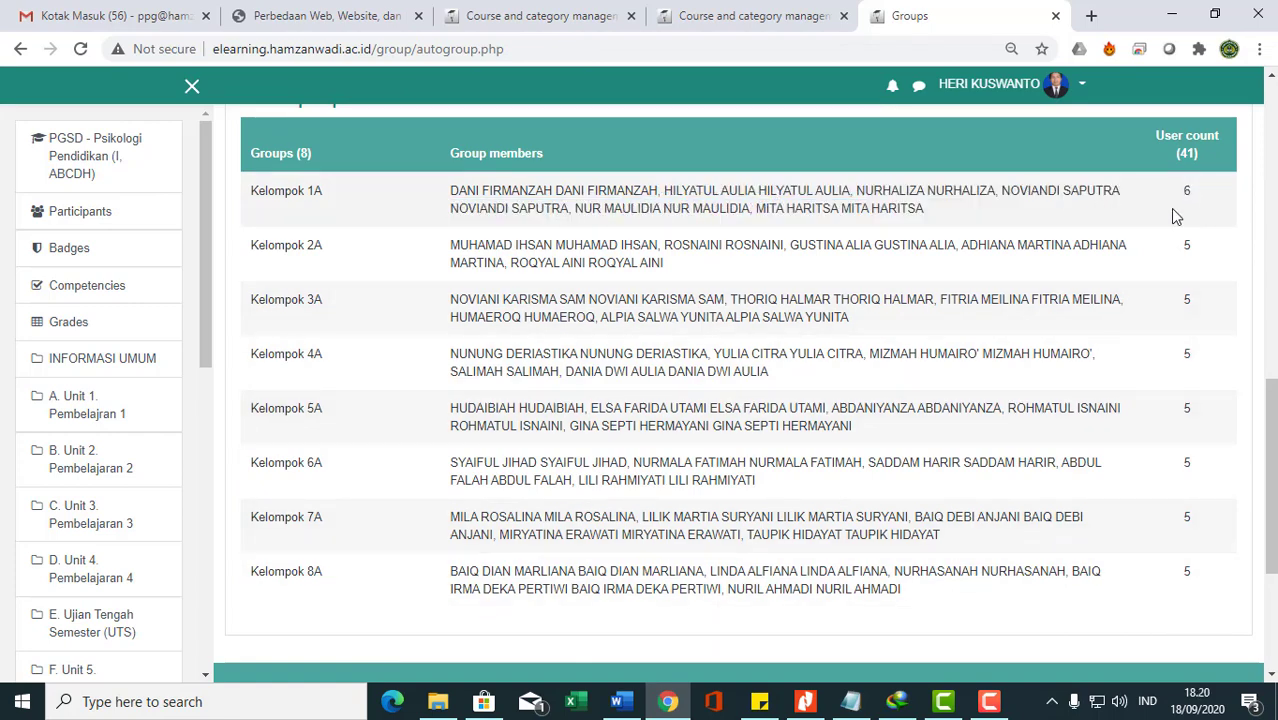
{"action": "scroll", "coordinate": [1150, 340], "scroll_direction": "up", "scroll_amount": 4}
{"action": "scroll", "coordinate": [1130, 357], "scroll_direction": "up", "scroll_amount": 5}
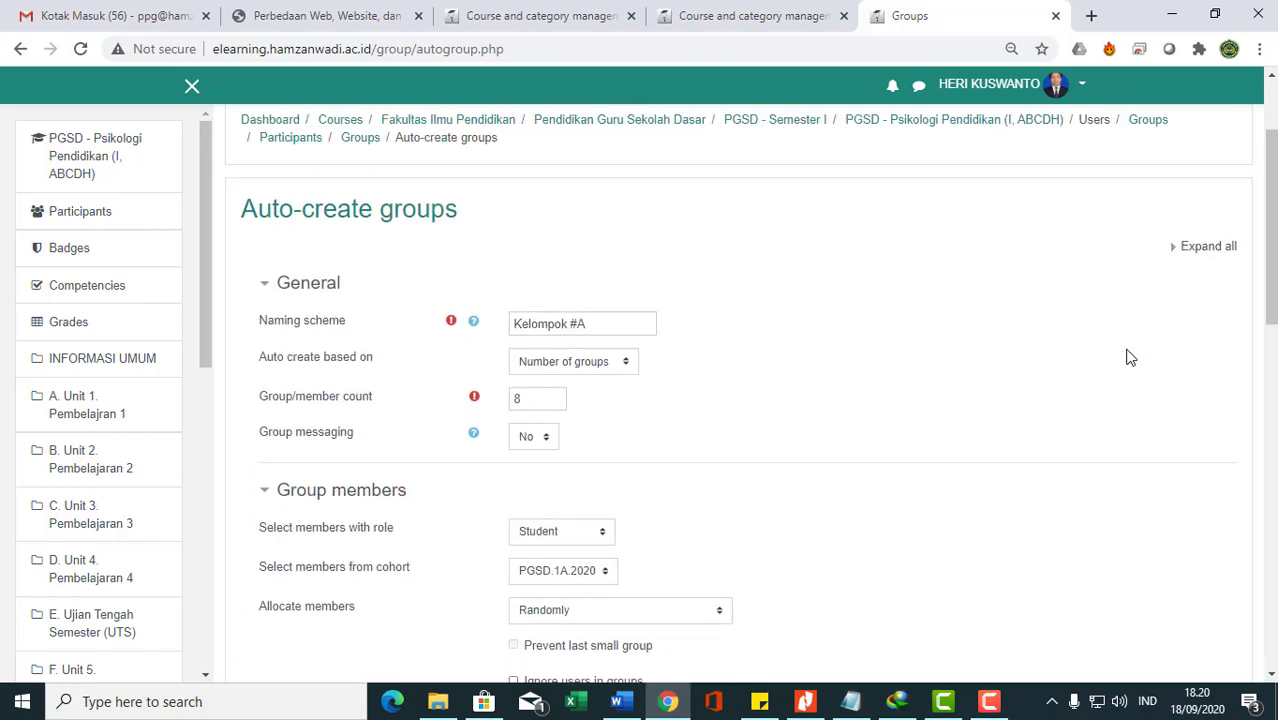
{"action": "scroll", "coordinate": [1130, 357], "scroll_direction": "down", "scroll_amount": 4}
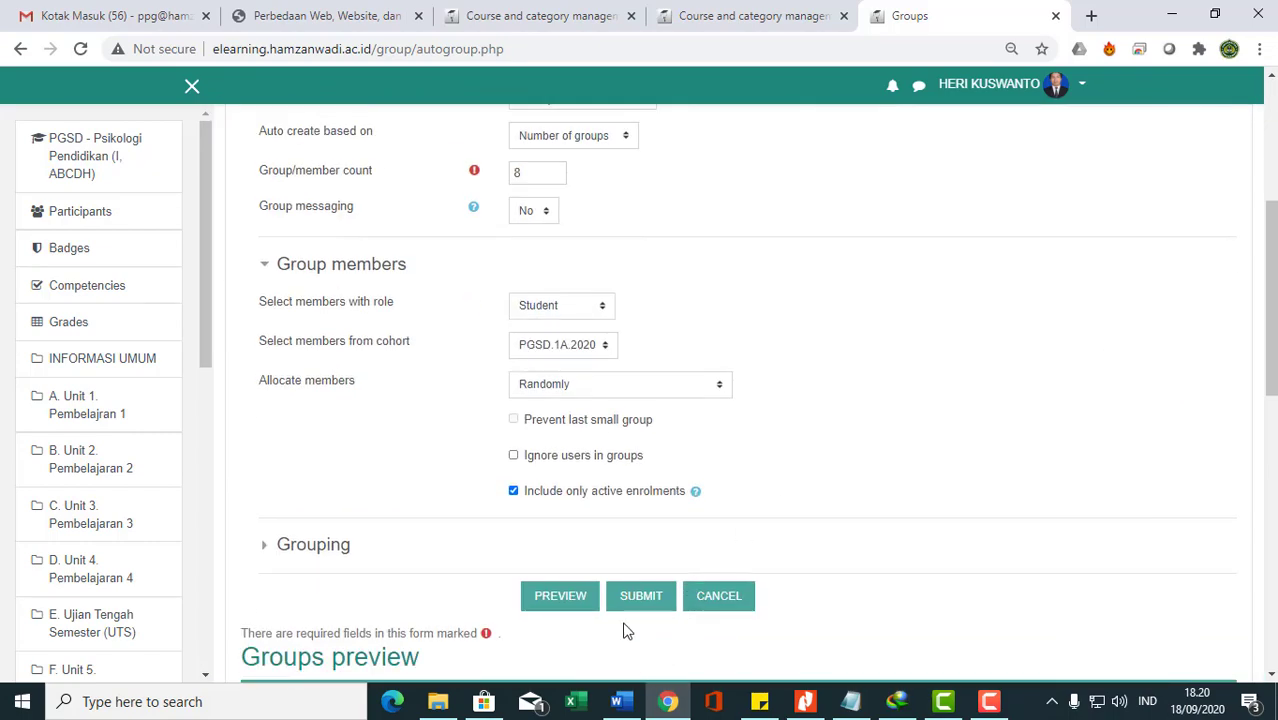
{"action": "left_click", "coordinate": [628, 596]}
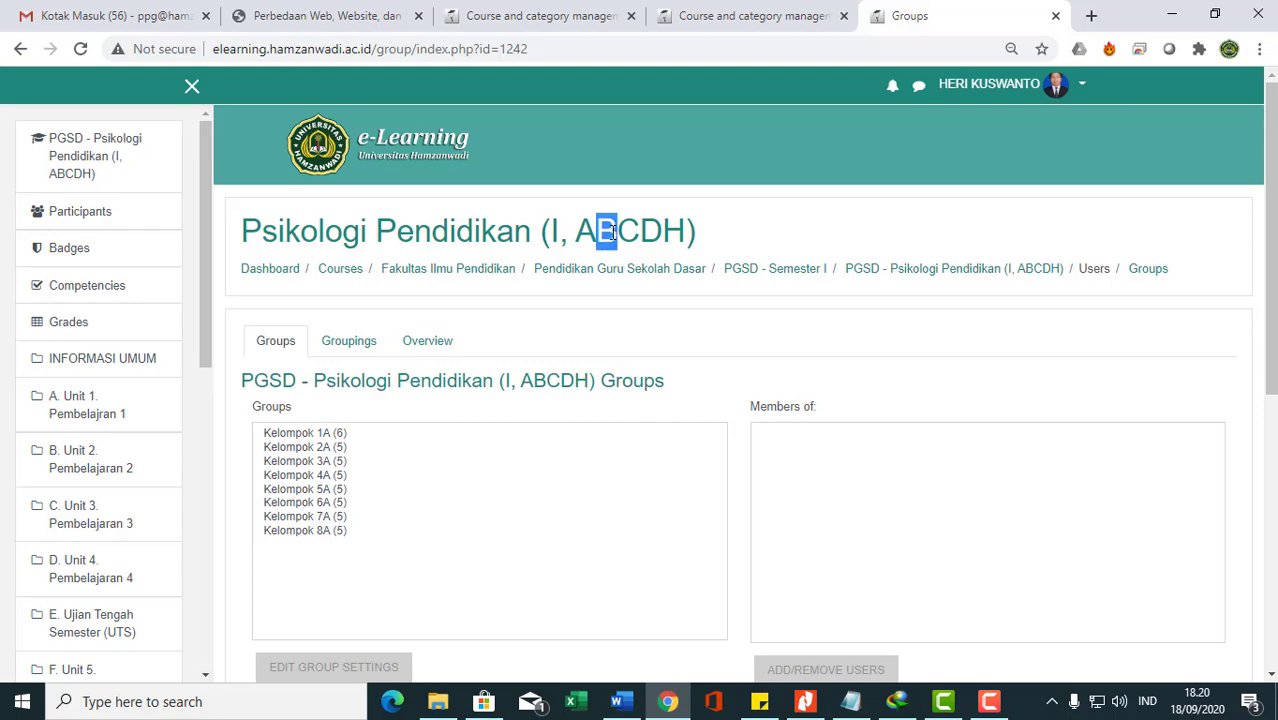
Step: Start auto-creating a second set of groups with the naming scheme "Kelompok #B"
{"action": "scroll", "coordinate": [603, 287], "scroll_direction": "down", "scroll_amount": 3}
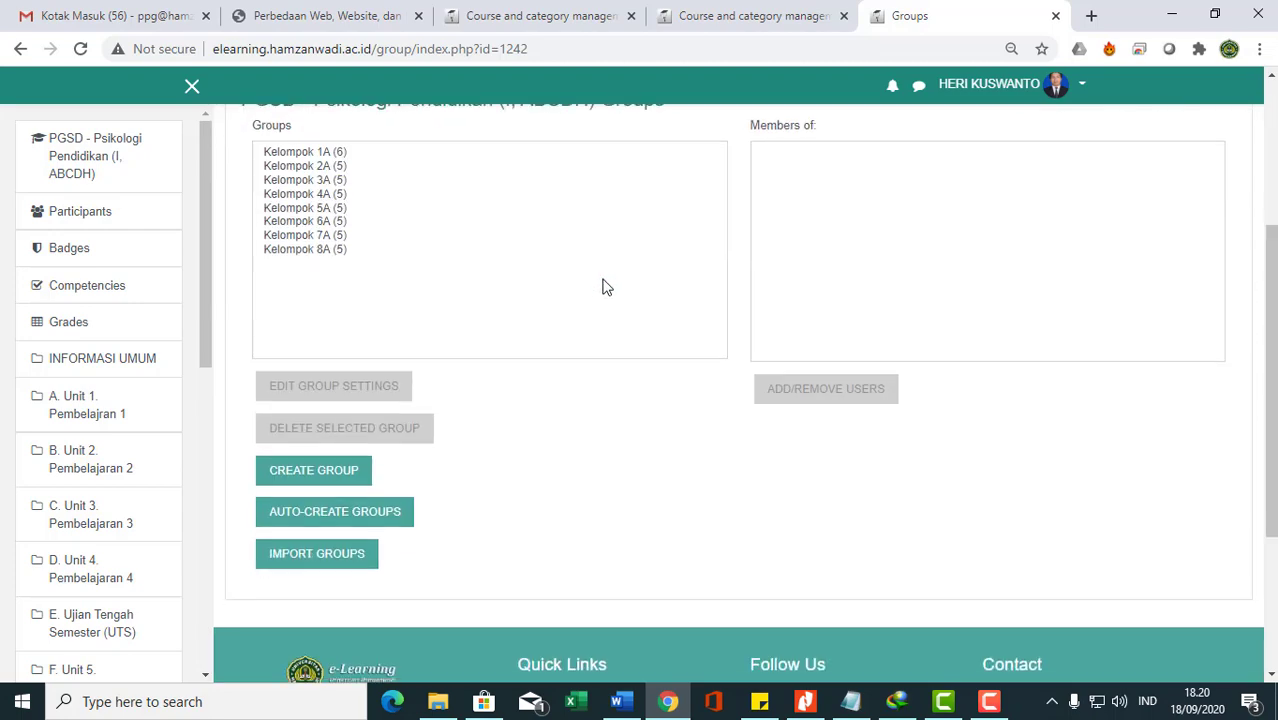
{"action": "left_click", "coordinate": [367, 521]}
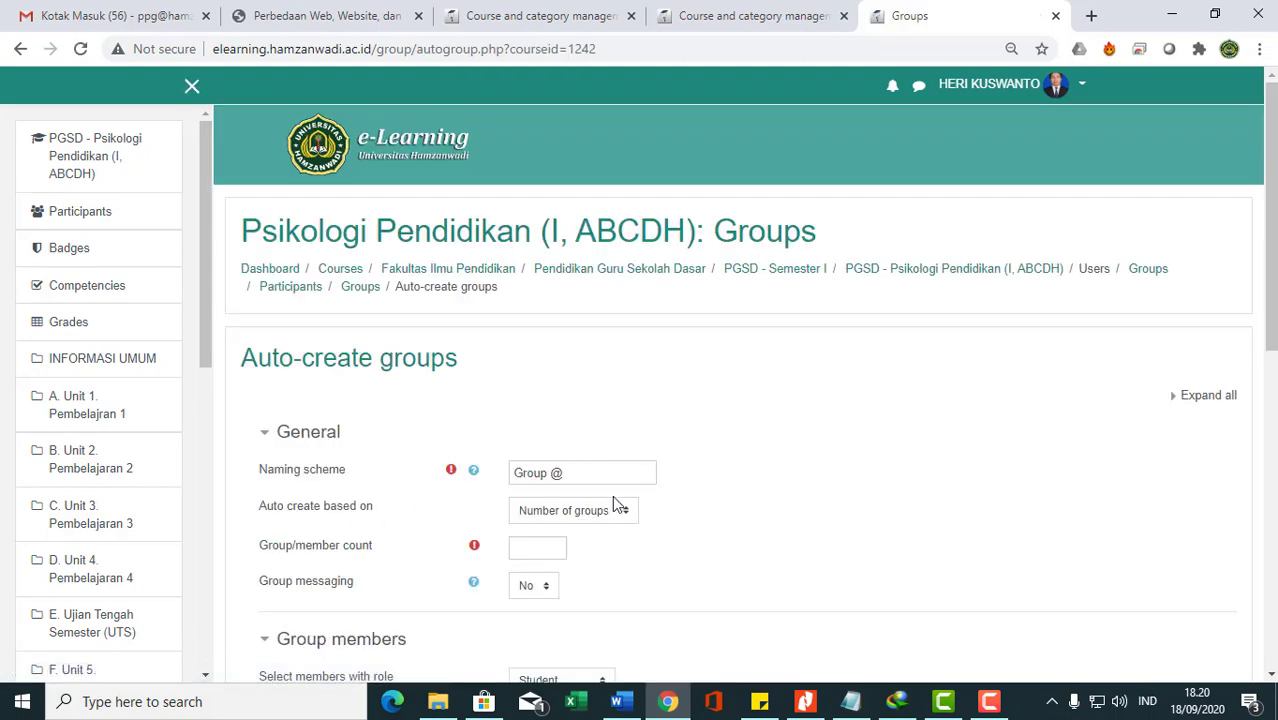
{"action": "left_click_drag", "start_coordinate": [549, 472], "coordinate": [499, 473]}
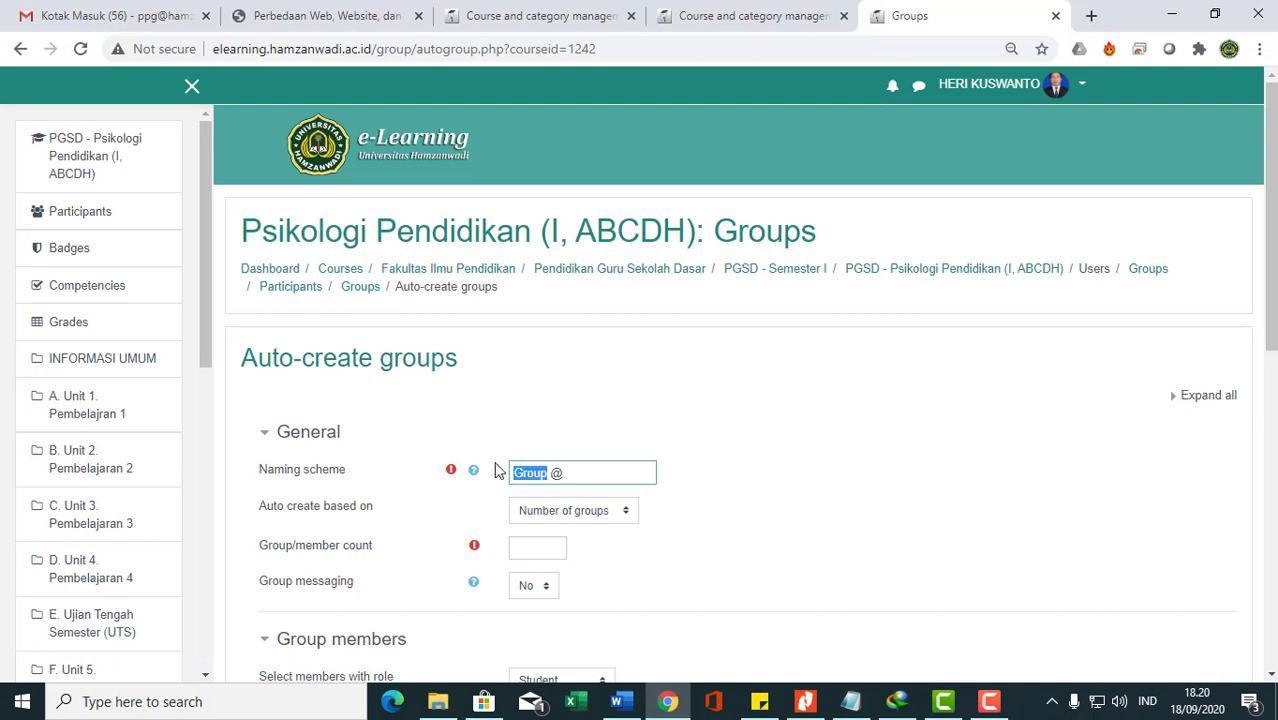
{"action": "type", "text": "Kelompok"}
{"action": "key", "text": "Delete"}
{"action": "key", "text": "Delete"}
{"action": "type", "text": "#B"}
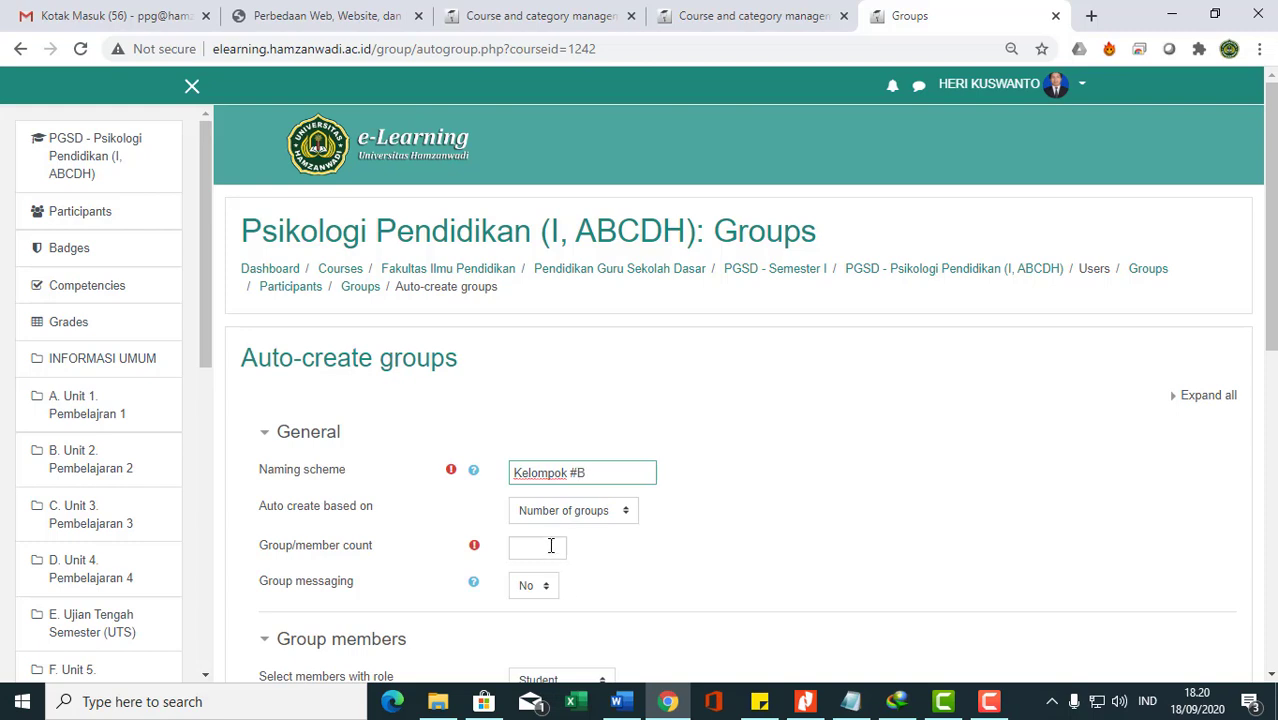
Step: Set the group count to 8 and take the members from cohort PGSD.1B.2020
{"action": "left_click", "coordinate": [551, 545]}
{"action": "type", "text": "8"}
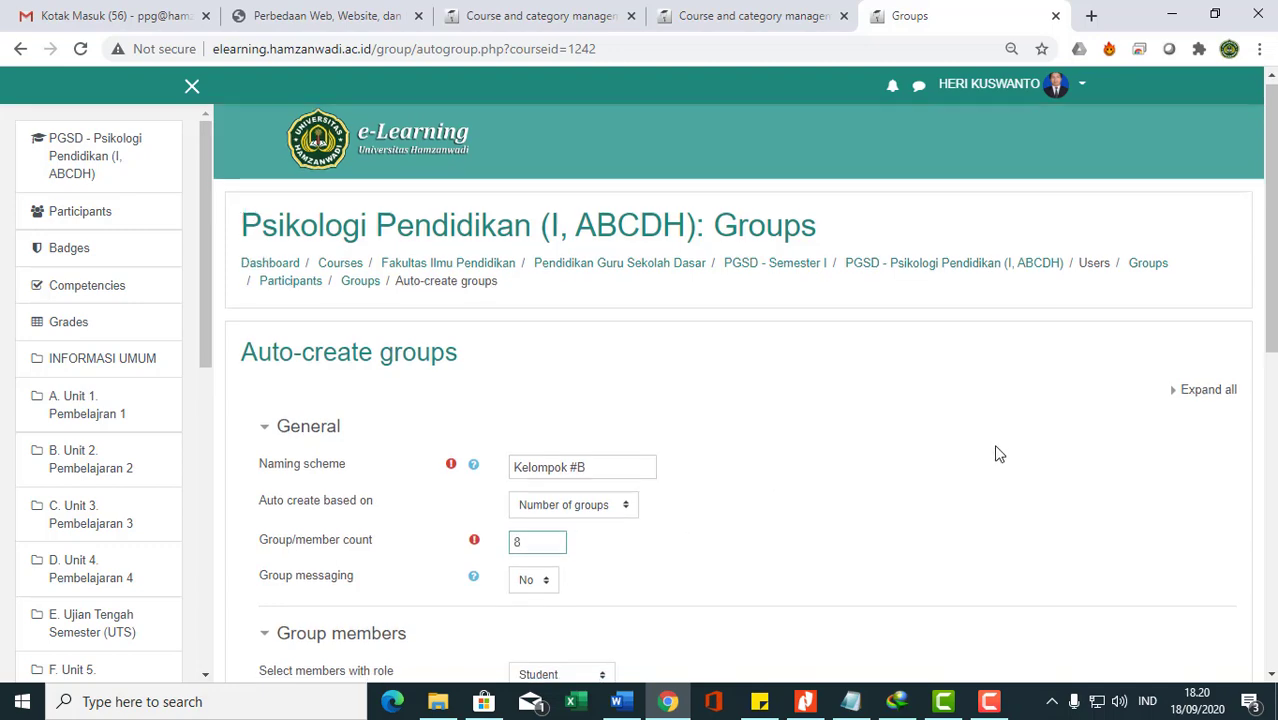
{"action": "scroll", "coordinate": [913, 422], "scroll_direction": "down", "scroll_amount": 5}
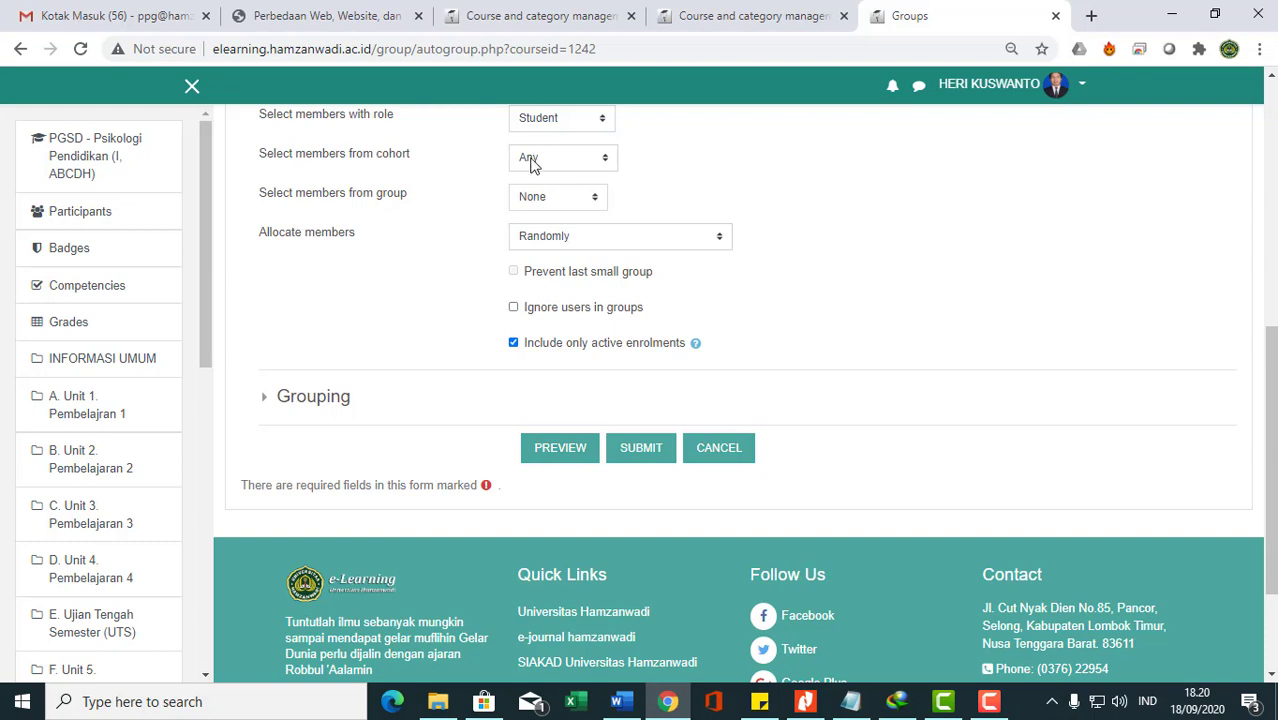
{"action": "left_click", "coordinate": [525, 160]}
{"action": "left_click", "coordinate": [560, 222]}
Step: Preview the member distribution of the class B groups and submit the form to create them
{"action": "left_click", "coordinate": [560, 450]}
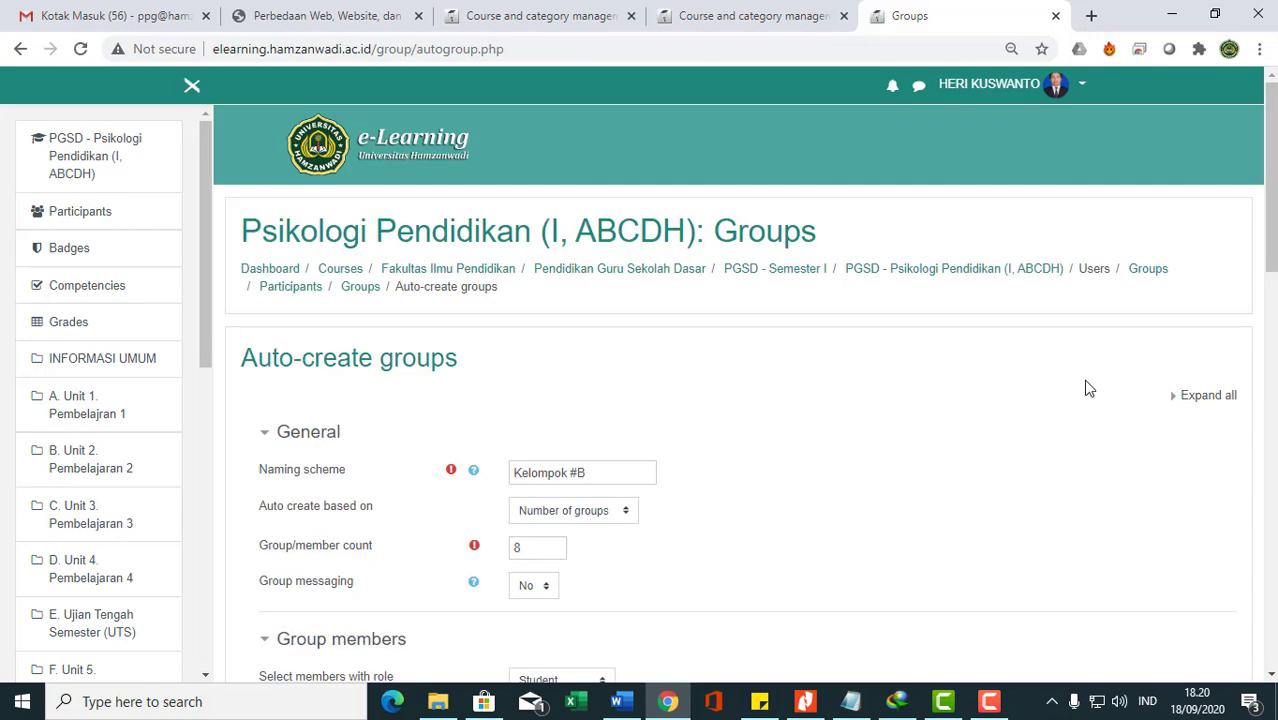
{"action": "scroll", "coordinate": [1083, 385], "scroll_direction": "down", "scroll_amount": 9}
{"action": "scroll", "coordinate": [1086, 386], "scroll_direction": "down", "scroll_amount": 1}
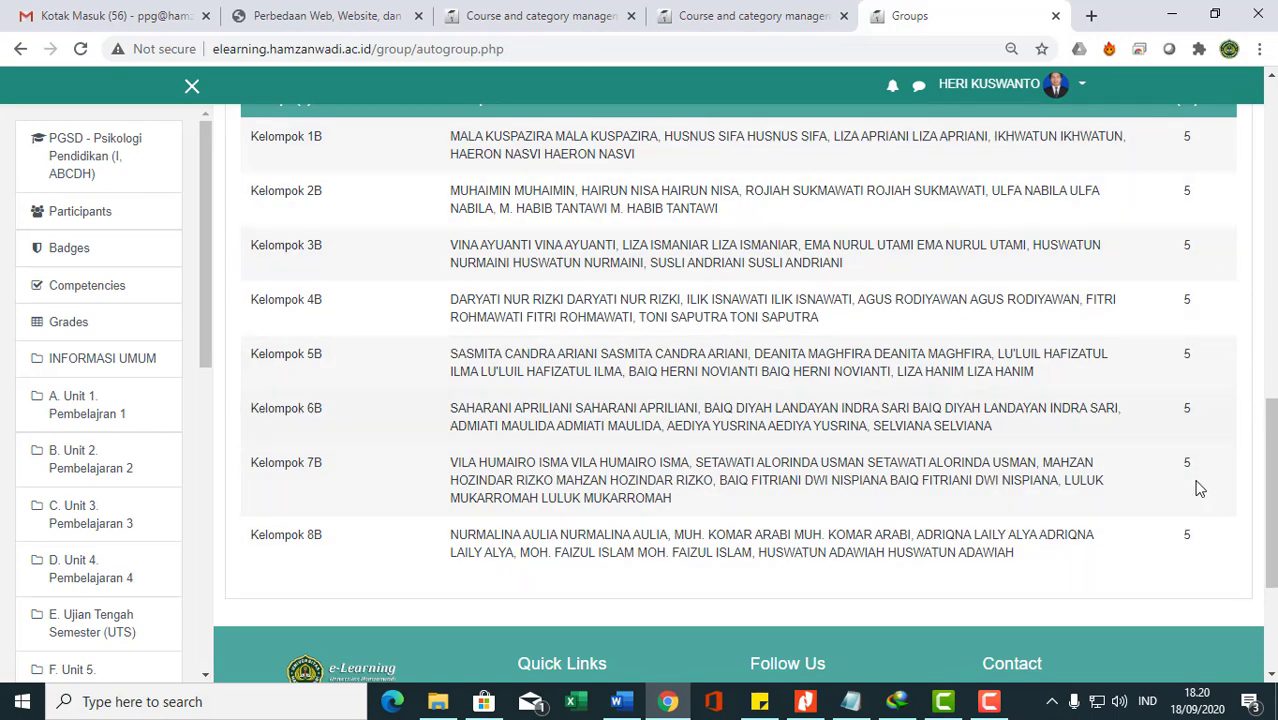
{"action": "scroll", "coordinate": [1076, 437], "scroll_direction": "up", "scroll_amount": 2}
{"action": "scroll", "coordinate": [1076, 437], "scroll_direction": "up", "scroll_amount": 1}
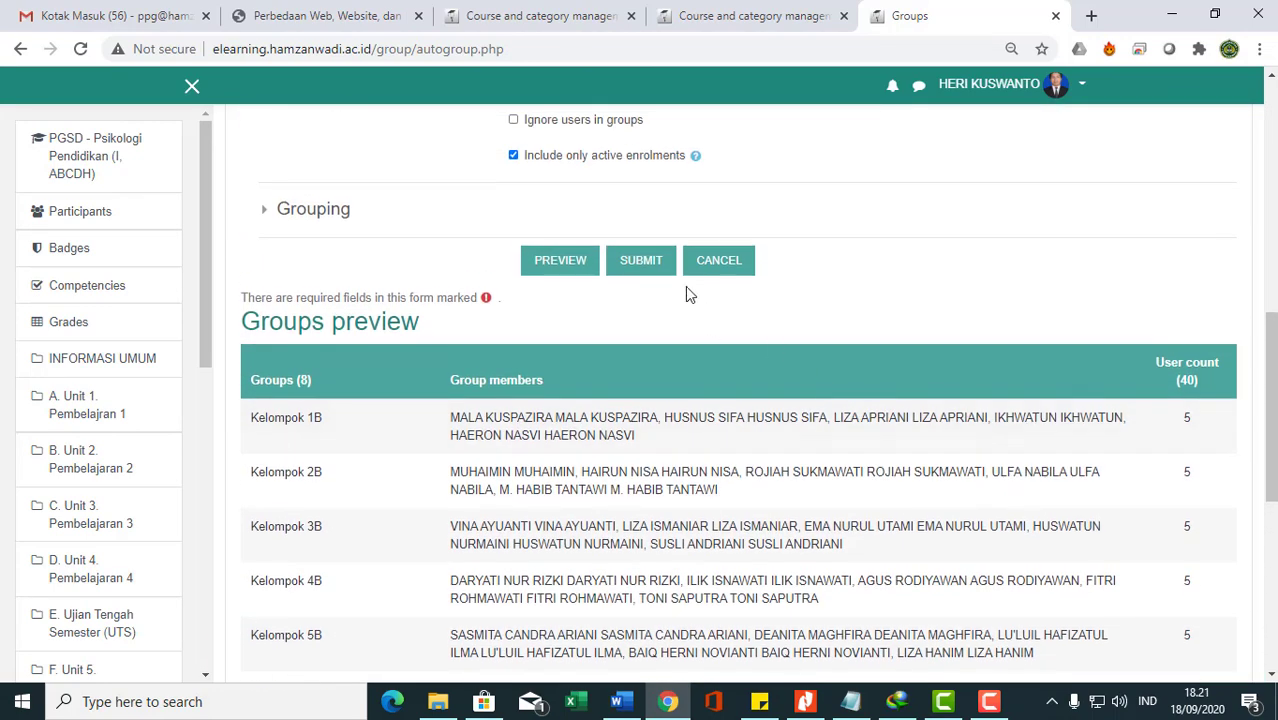
{"action": "left_click", "coordinate": [633, 277]}
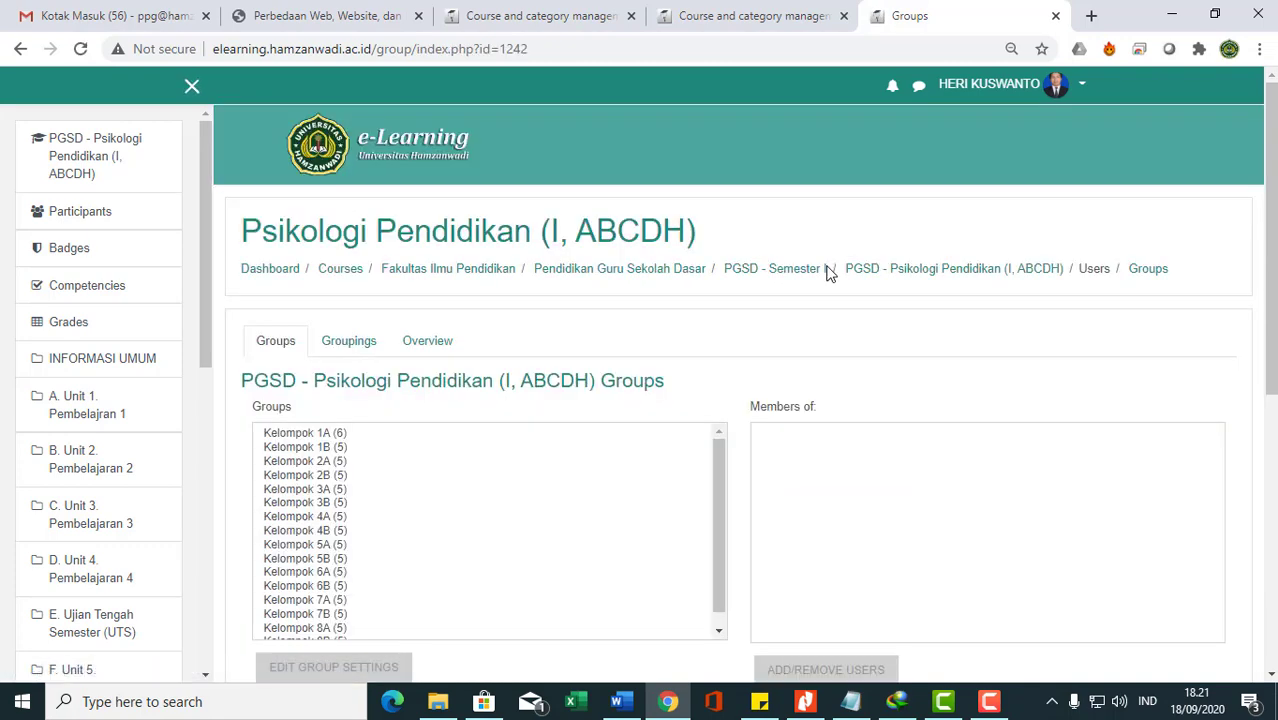
Step: Start auto-creating a third set of groups with the naming scheme "Kelompo #C"
{"action": "scroll", "coordinate": [428, 551], "scroll_direction": "down", "scroll_amount": 4}
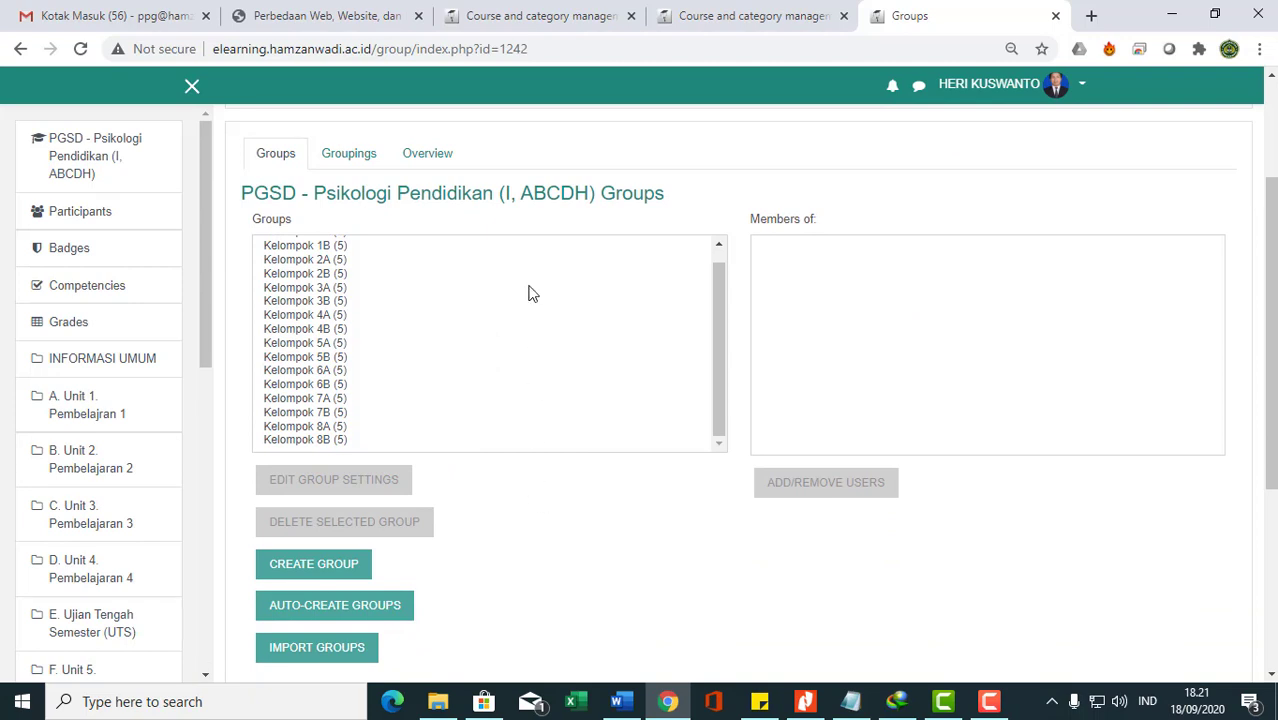
{"action": "left_click_drag", "start_coordinate": [545, 193], "coordinate": [557, 193]}
{"action": "left_click", "coordinate": [343, 610]}
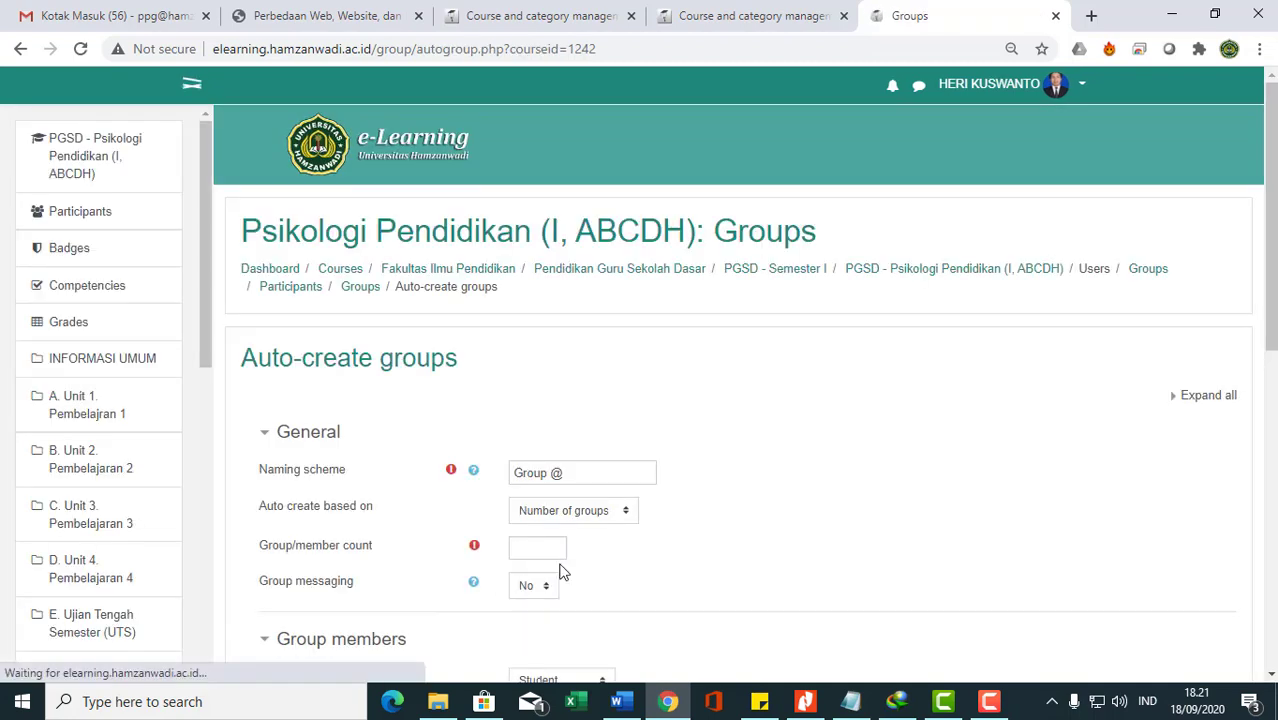
{"action": "left_click_drag", "start_coordinate": [548, 473], "coordinate": [495, 474]}
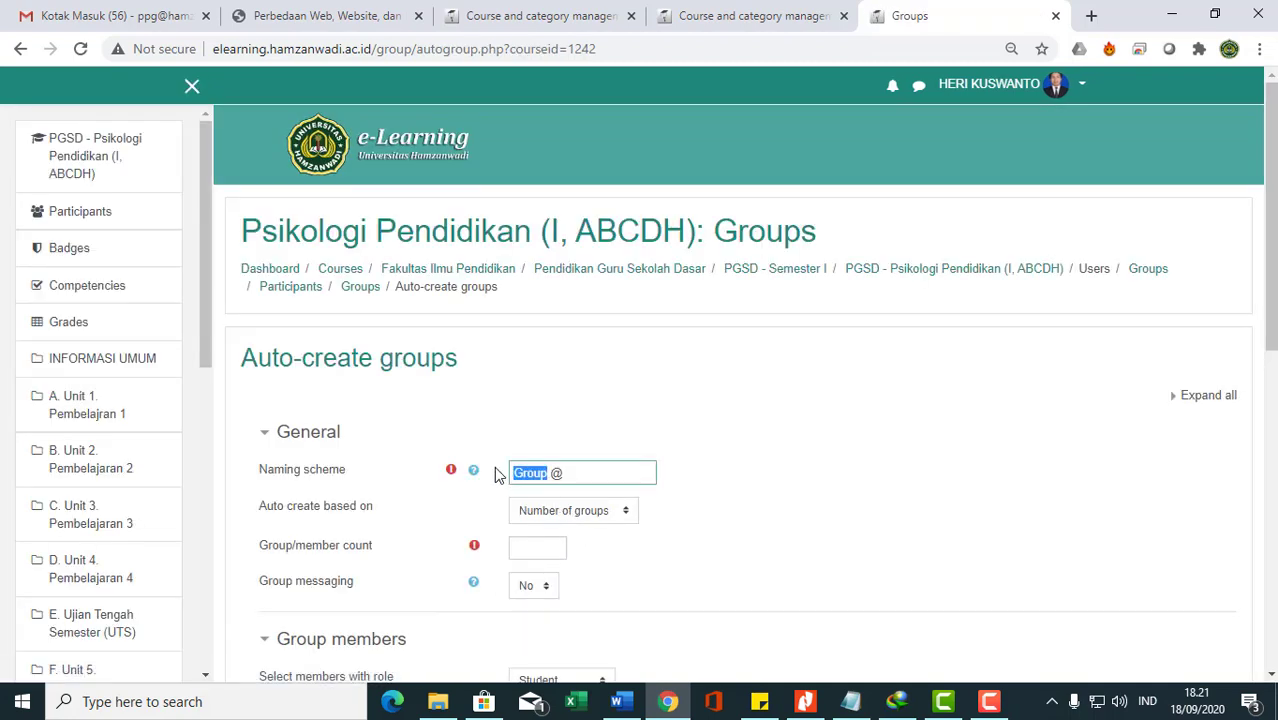
{"action": "type", "text": "Kelompo"}
{"action": "key", "text": "Delete"}
{"action": "key", "text": "Delete"}
{"action": "type", "text": "#C"}
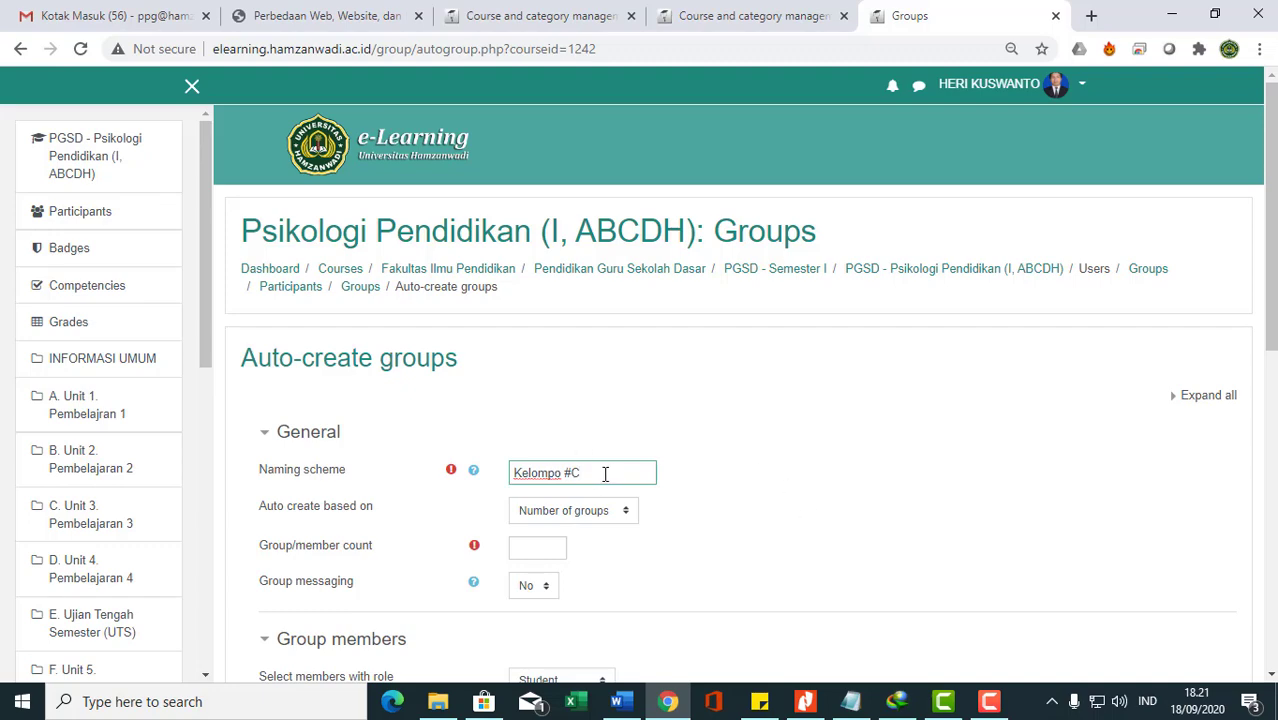
Step: Set the group count to 8 and take the members from cohort PGSD.1C.2020
{"action": "left_click", "coordinate": [536, 547]}
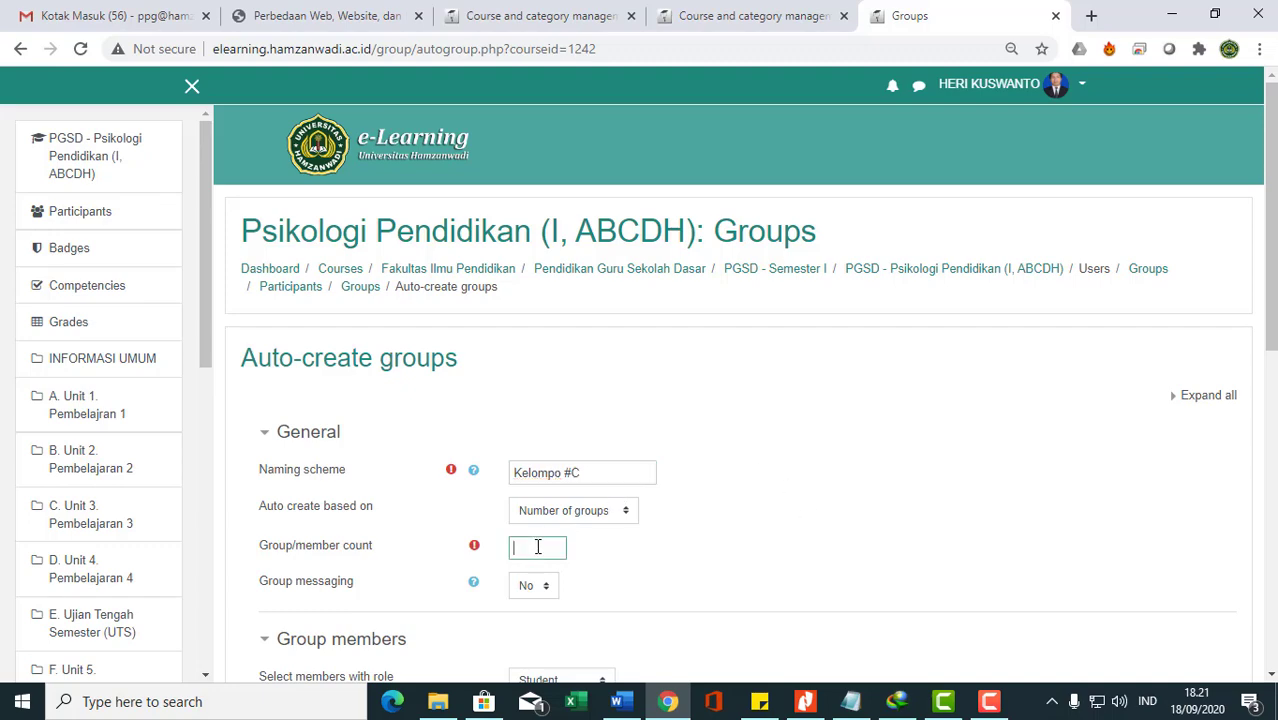
{"action": "type", "text": "8"}
{"action": "scroll", "coordinate": [690, 533], "scroll_direction": "down", "scroll_amount": 3}
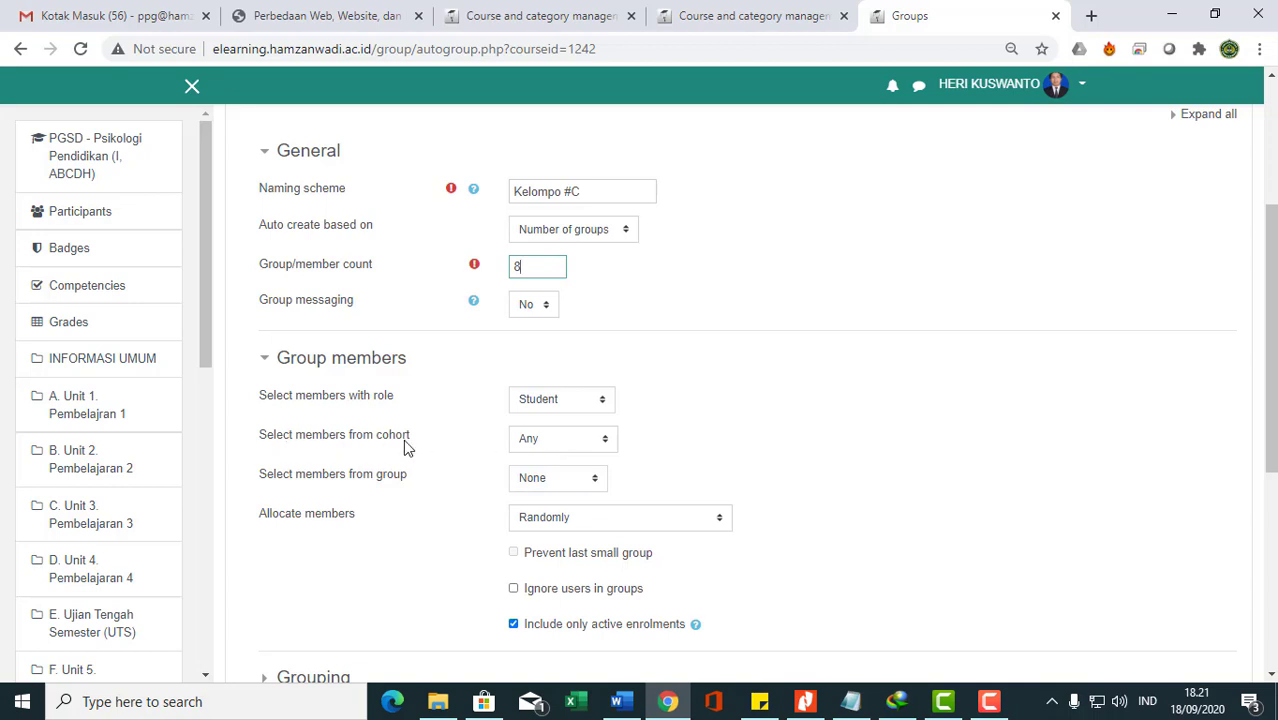
{"action": "left_click", "coordinate": [545, 445]}
{"action": "left_click", "coordinate": [562, 518]}
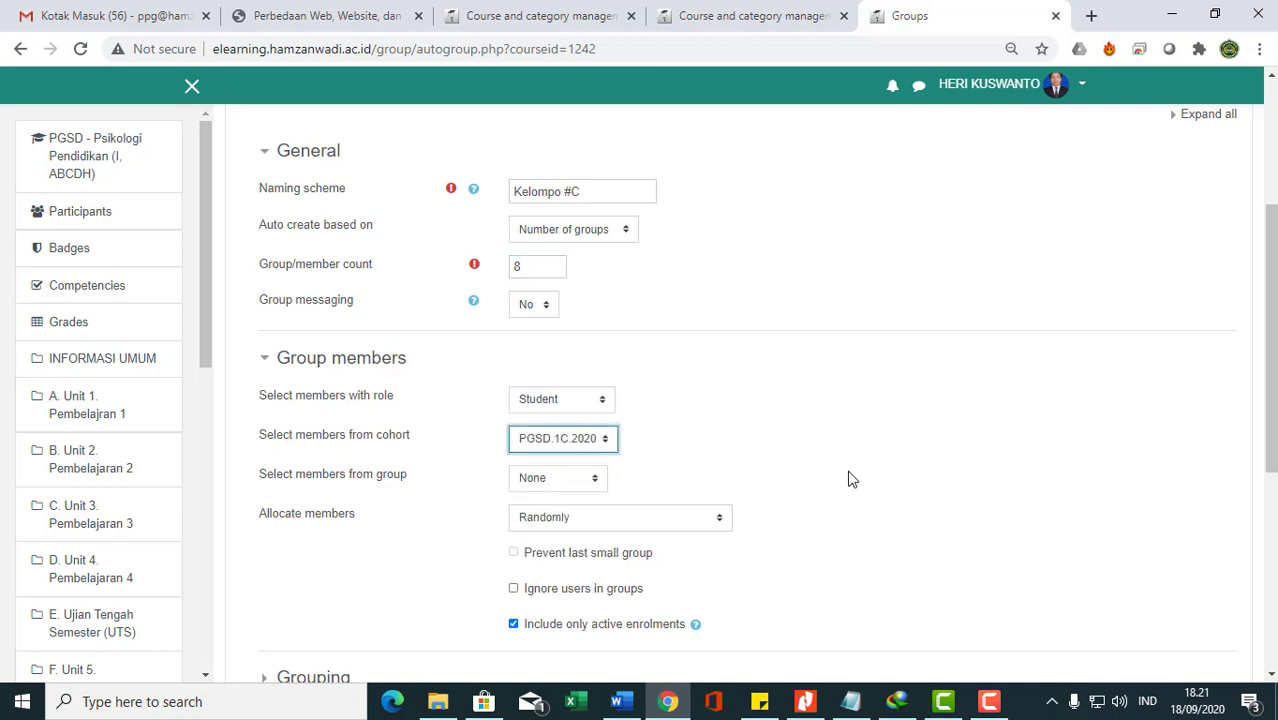
Step: Preview the member distribution of the class C groups and submit the form to create them
{"action": "scroll", "coordinate": [848, 478], "scroll_direction": "down", "scroll_amount": 2}
{"action": "scroll", "coordinate": [848, 478], "scroll_direction": "down", "scroll_amount": 1}
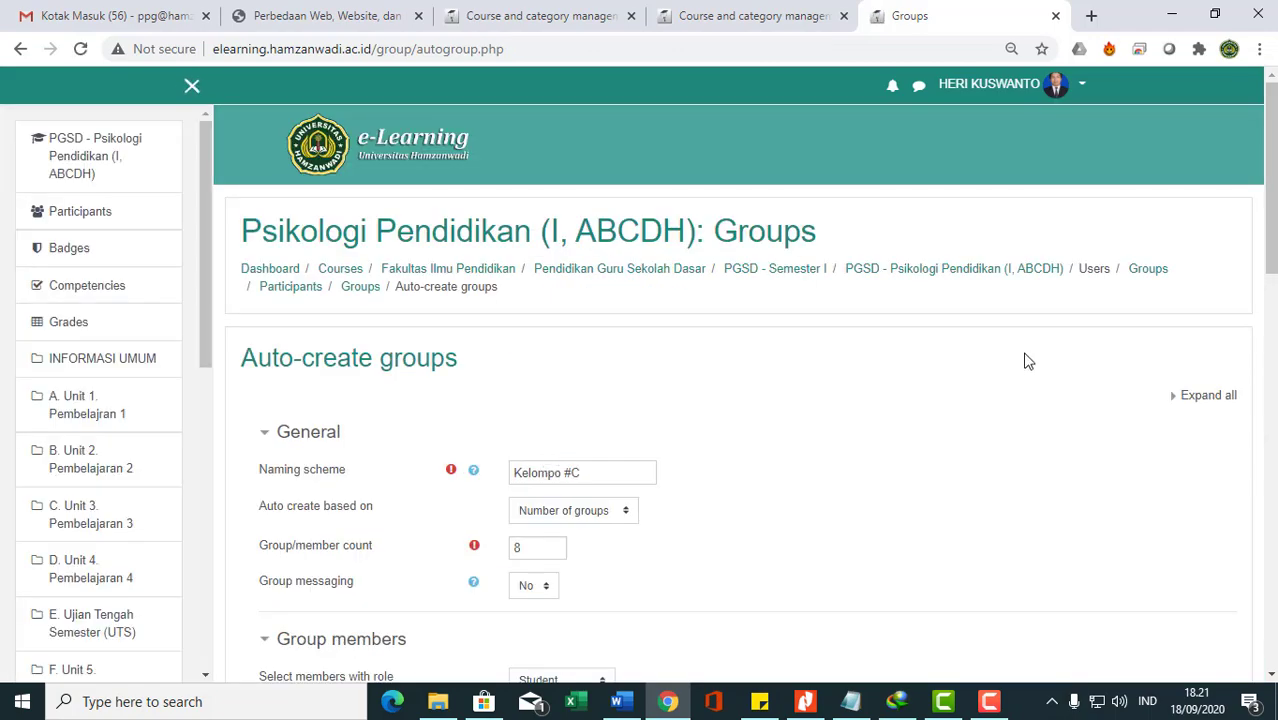
{"action": "scroll", "coordinate": [1022, 357], "scroll_direction": "down", "scroll_amount": 10}
{"action": "scroll", "coordinate": [1018, 374], "scroll_direction": "down", "scroll_amount": 2}
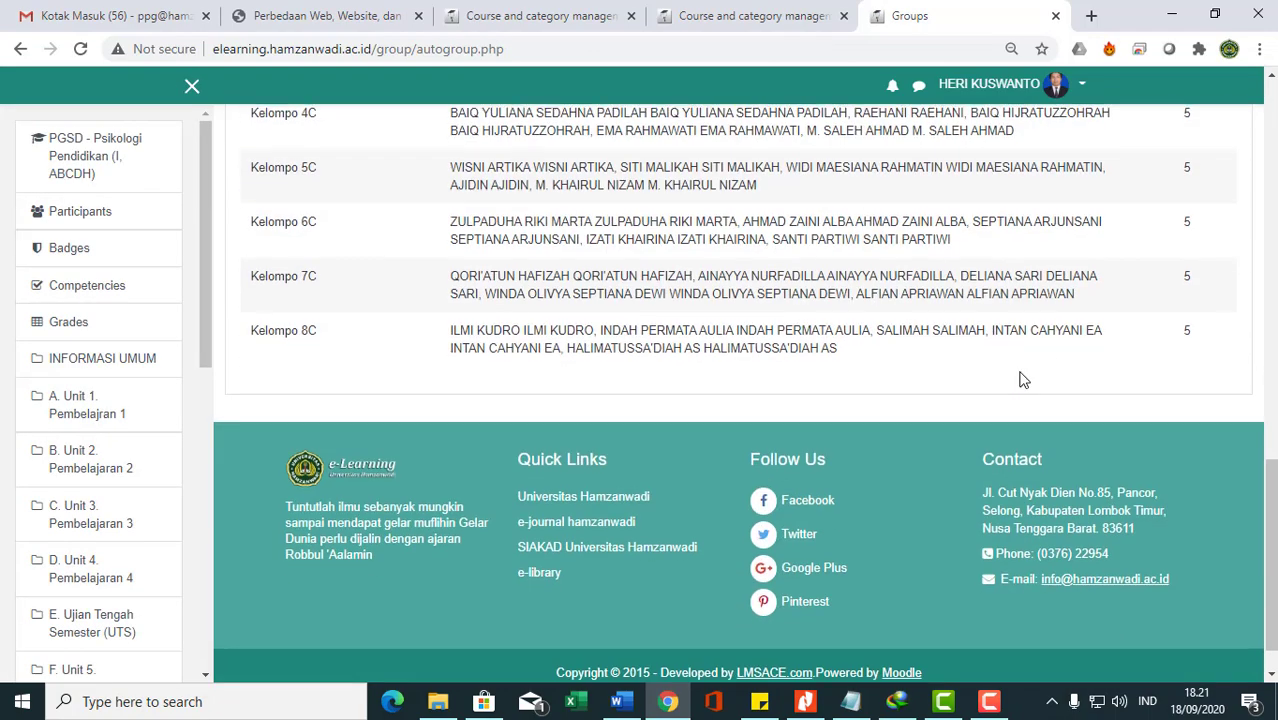
{"action": "scroll", "coordinate": [707, 314], "scroll_direction": "up", "scroll_amount": 4}
{"action": "left_click", "coordinate": [643, 170]}
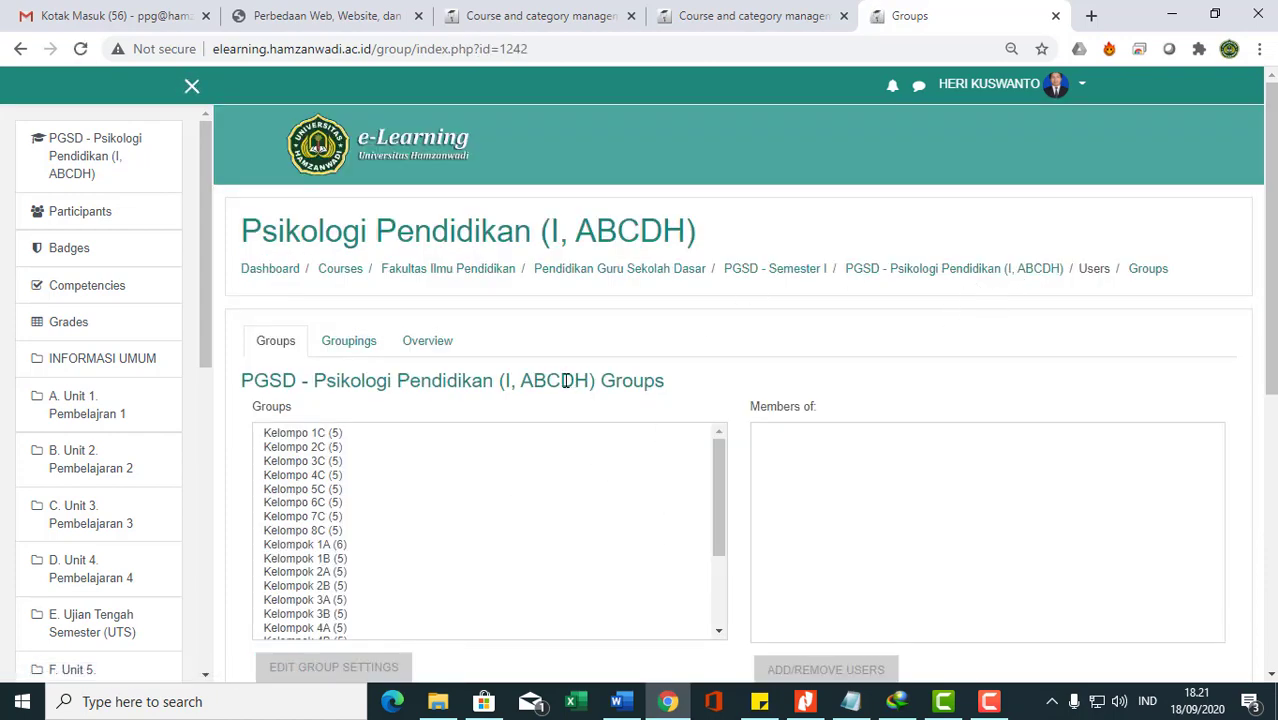
Step: Start auto-creating a fourth set of groups with the naming scheme "Kelompok #D"
{"action": "scroll", "coordinate": [612, 432], "scroll_direction": "down", "scroll_amount": 5}
{"action": "scroll", "coordinate": [815, 462], "scroll_direction": "down", "scroll_amount": 3}
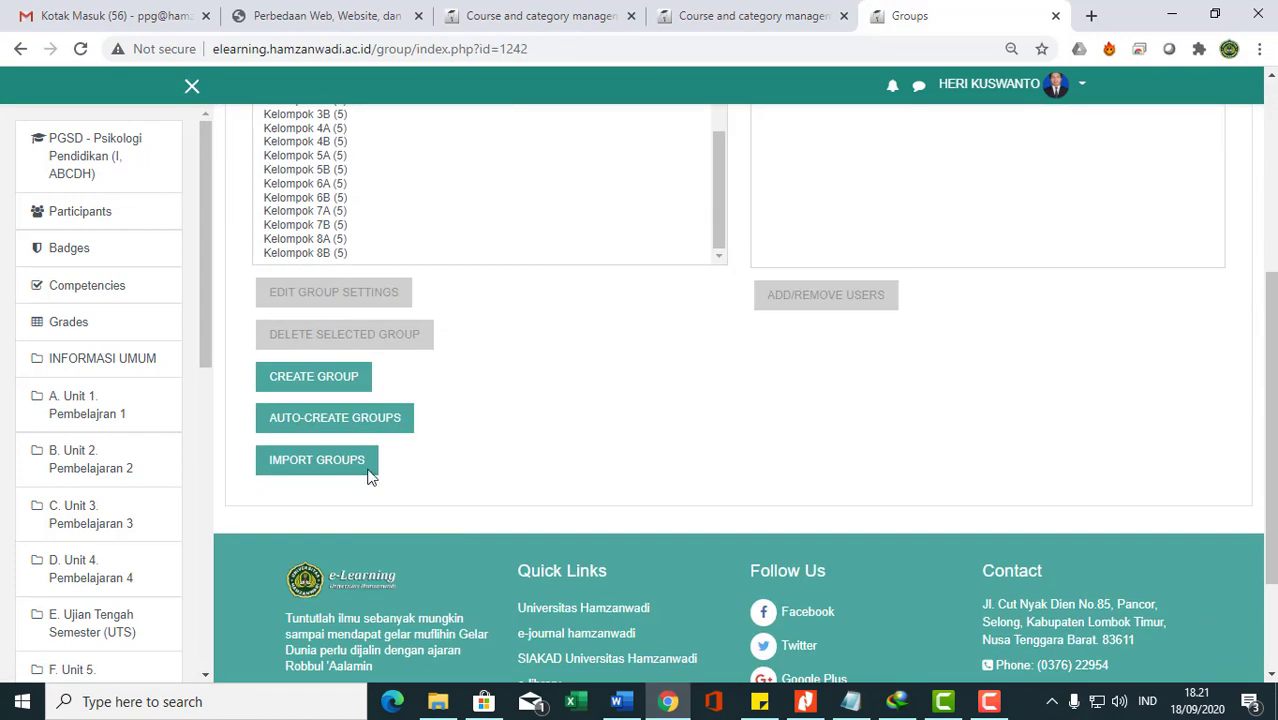
{"action": "left_click", "coordinate": [342, 420]}
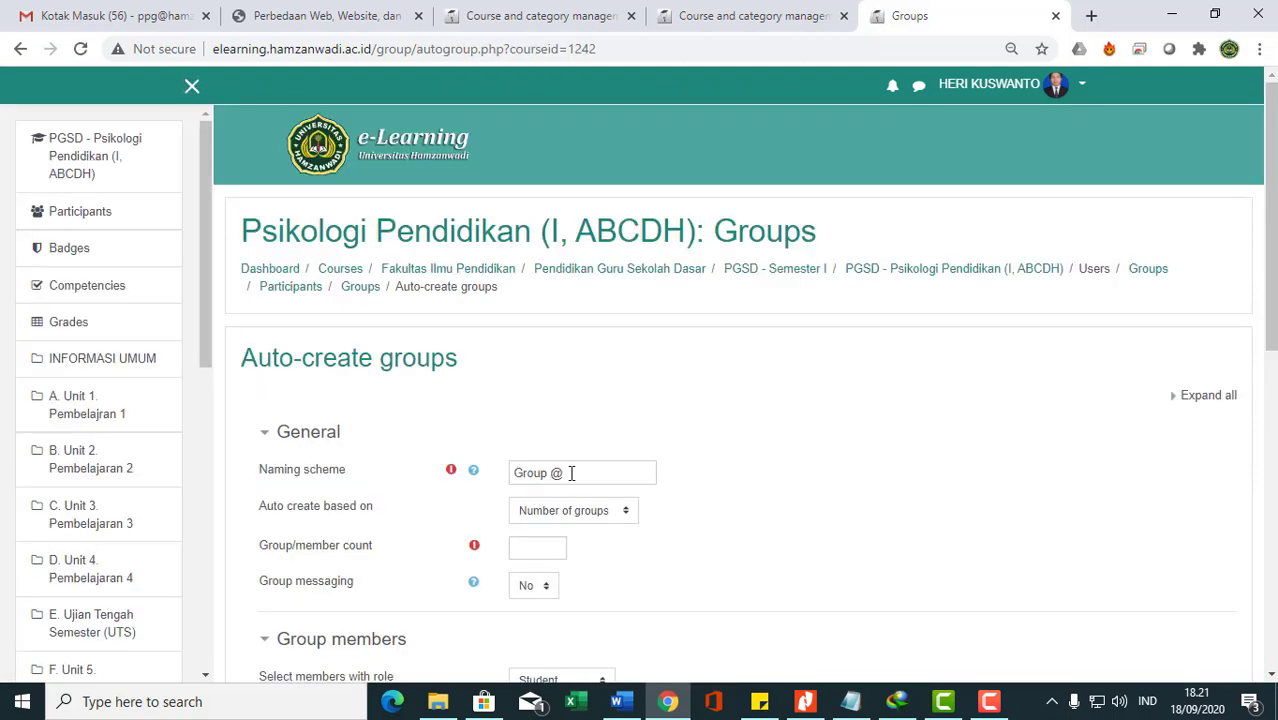
{"action": "left_click_drag", "start_coordinate": [571, 472], "coordinate": [418, 470]}
{"action": "type", "text": "Ke"}
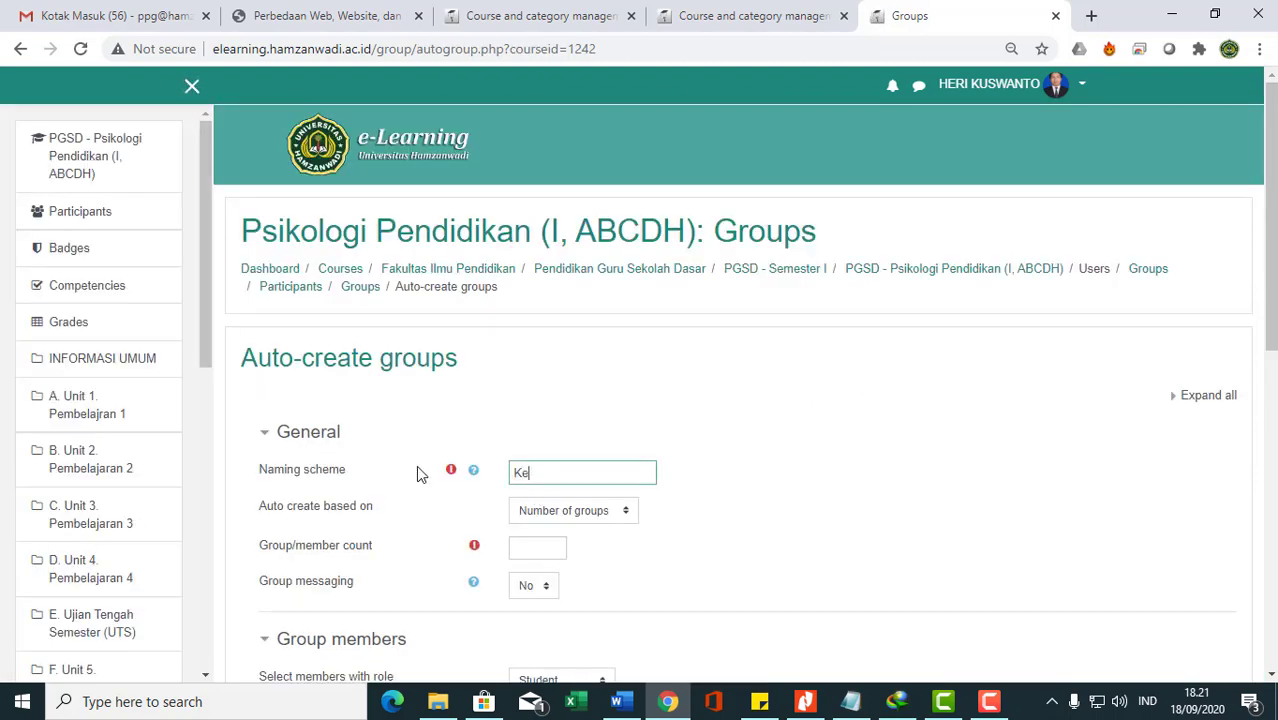
{"action": "type", "text": "lompok #DS"}
{"action": "key", "text": "BackSpace"}
Step: Set the group count to 8 with members from cohort PGSD.1D.2020, and submit the form to create the class D groups
{"action": "left_click", "coordinate": [550, 545]}
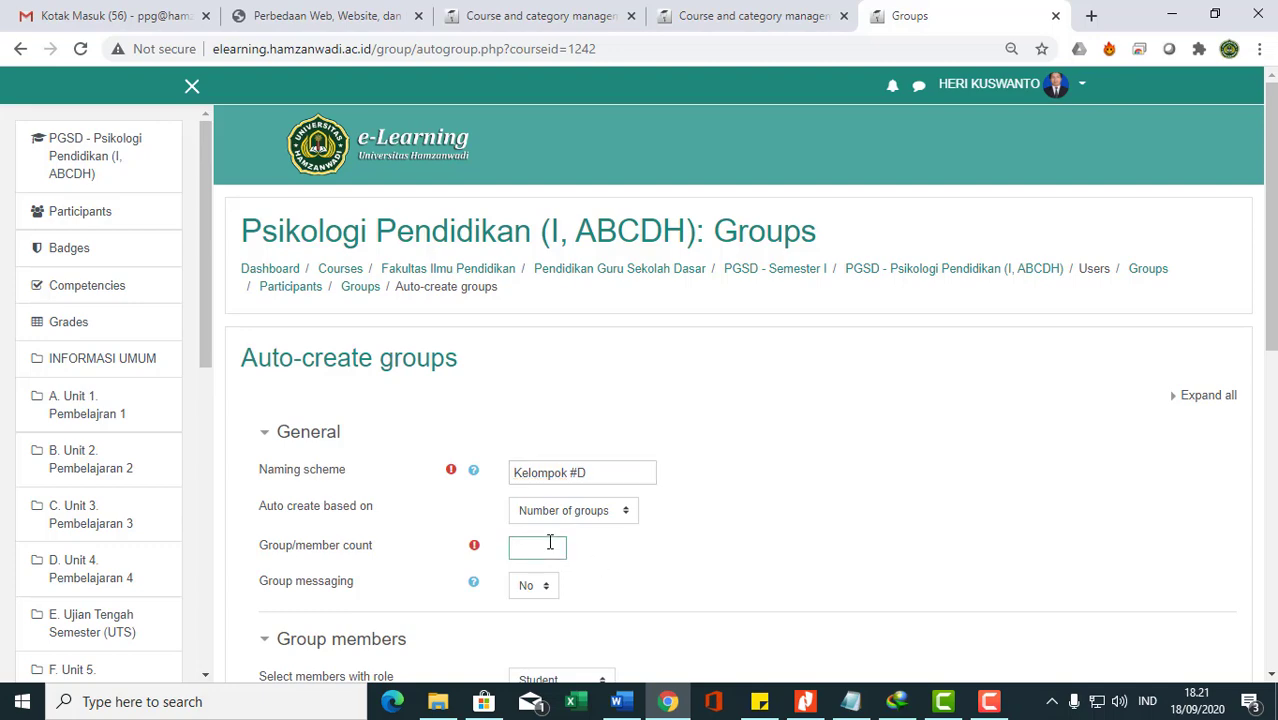
{"action": "type", "text": "8"}
{"action": "scroll", "coordinate": [568, 531], "scroll_direction": "down", "scroll_amount": 4}
{"action": "left_click", "coordinate": [568, 345]}
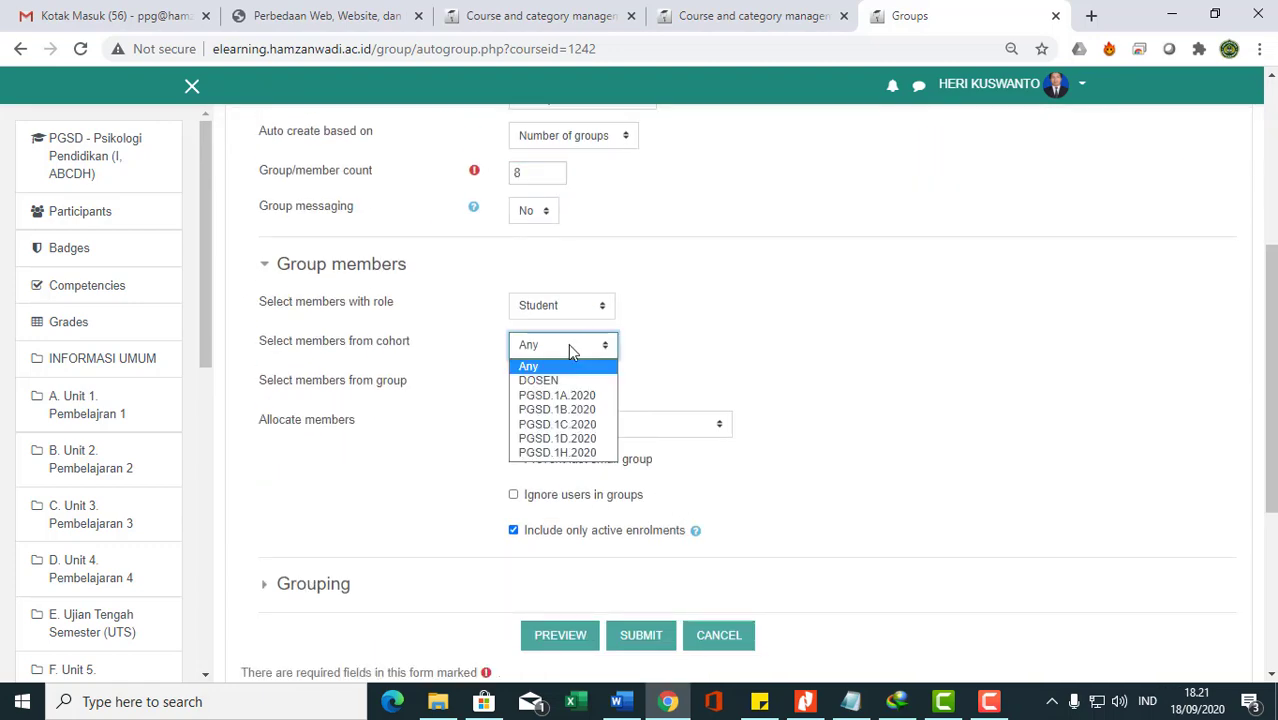
{"action": "left_click", "coordinate": [549, 439]}
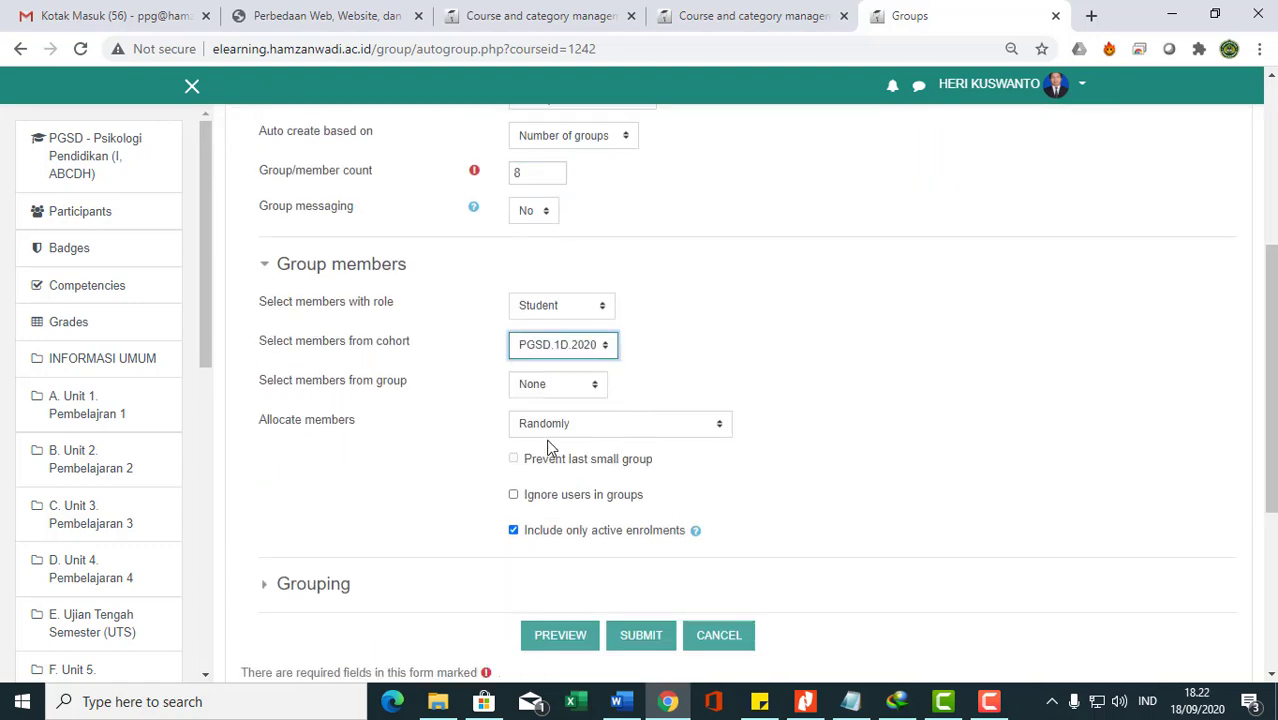
{"action": "left_click", "coordinate": [645, 640]}
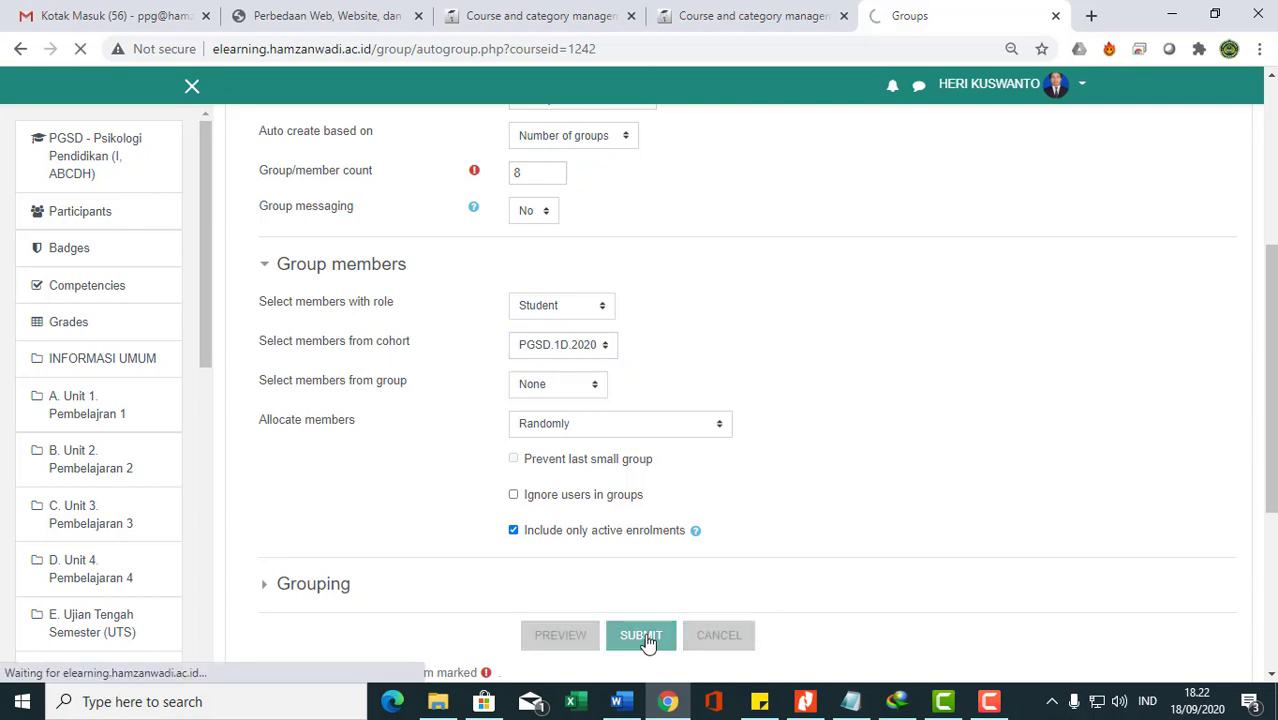
Step: Start auto-creating a fifth set of groups with the naming scheme "Kelompok #H"
{"action": "scroll", "coordinate": [531, 533], "scroll_direction": "down", "scroll_amount": 3}
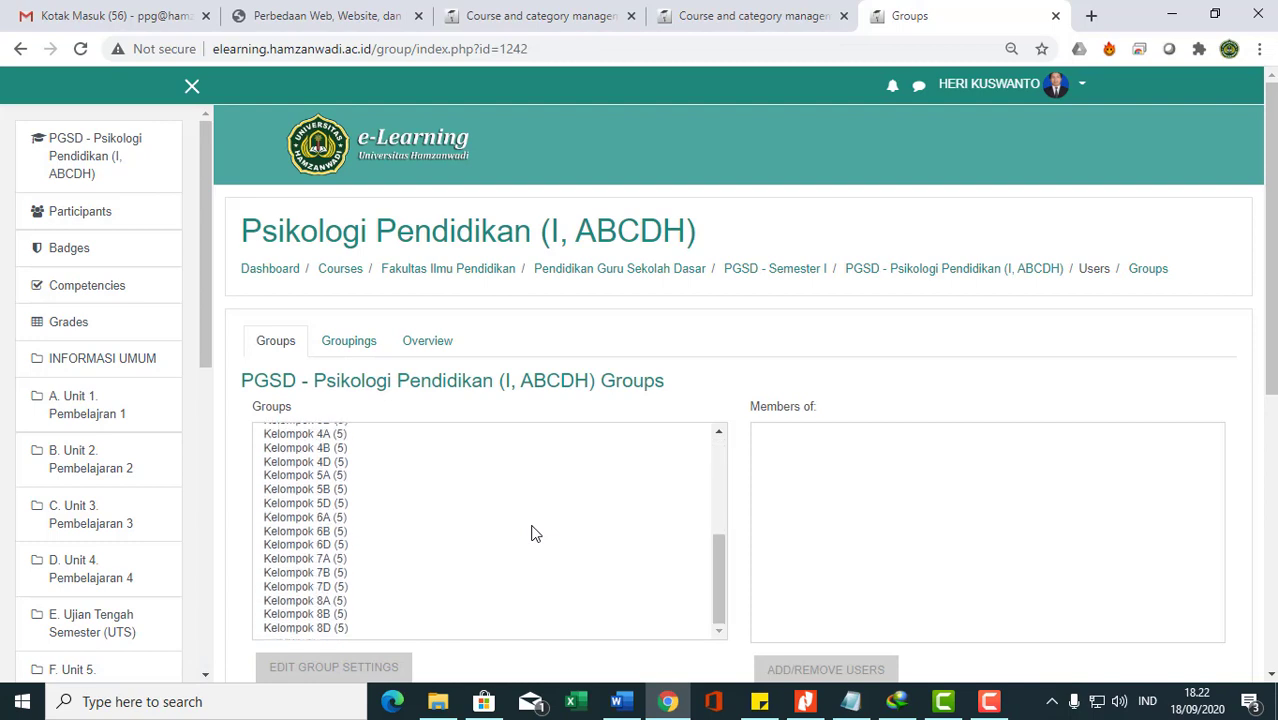
{"action": "scroll", "coordinate": [533, 525], "scroll_direction": "down", "scroll_amount": 2}
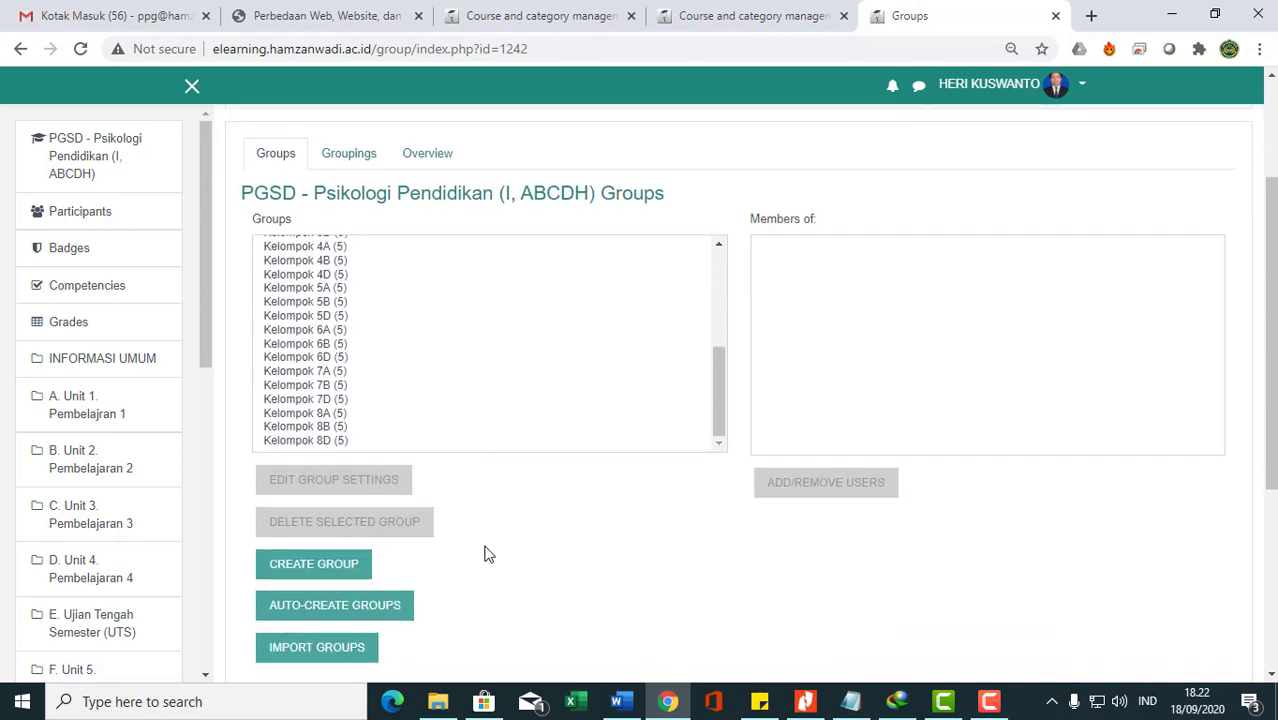
{"action": "left_click_drag", "start_coordinate": [594, 194], "coordinate": [574, 194]}
{"action": "left_click", "coordinate": [354, 606]}
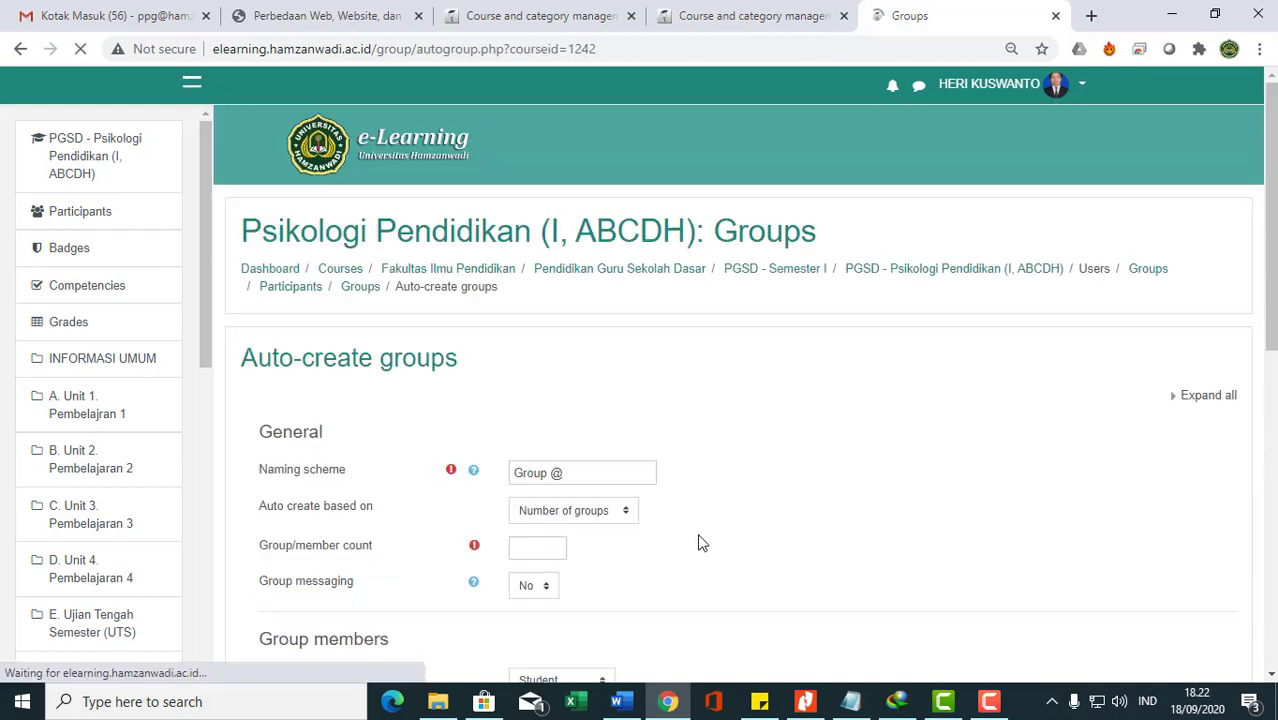
{"action": "left_click_drag", "start_coordinate": [590, 466], "coordinate": [507, 452]}
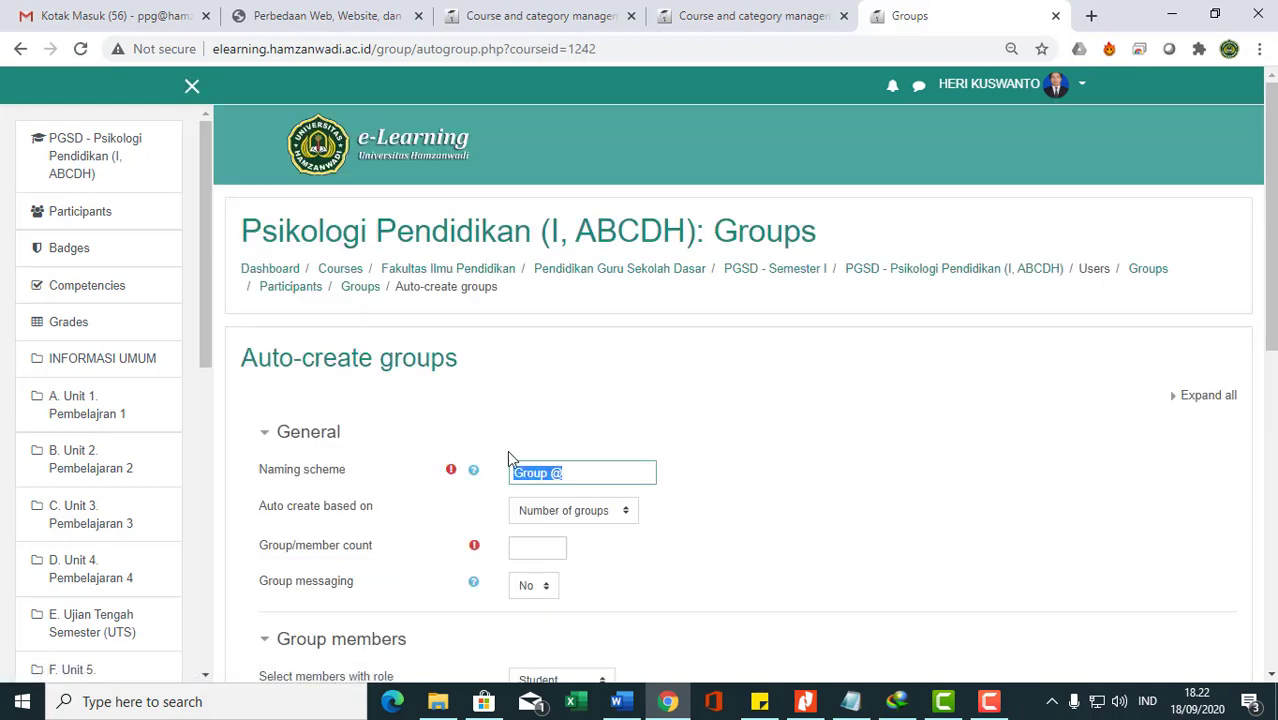
{"action": "type", "text": "Kelompok #H"}
Step: Set the group count to 8 with members from cohort PGSD.1H.2020, and submit the form to create the class H groups
{"action": "left_click", "coordinate": [533, 546]}
{"action": "type", "text": "8"}
{"action": "scroll", "coordinate": [855, 488], "scroll_direction": "down", "scroll_amount": 4}
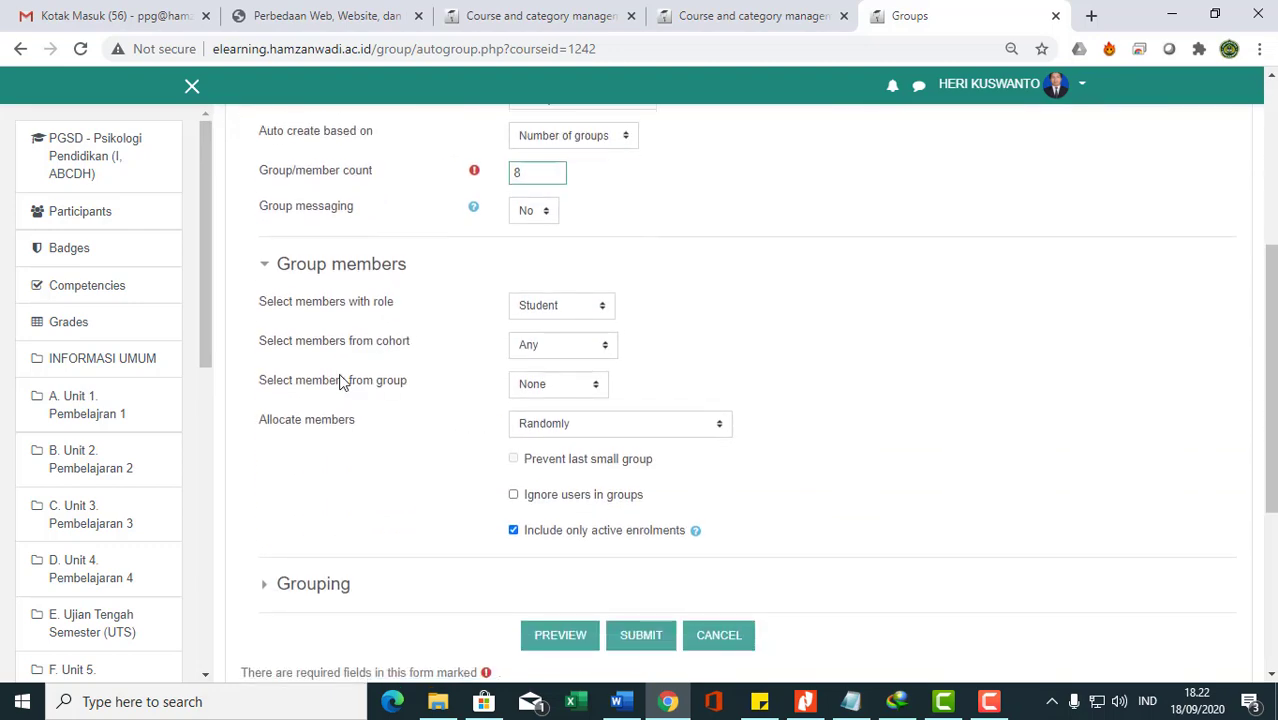
{"action": "left_click", "coordinate": [559, 346]}
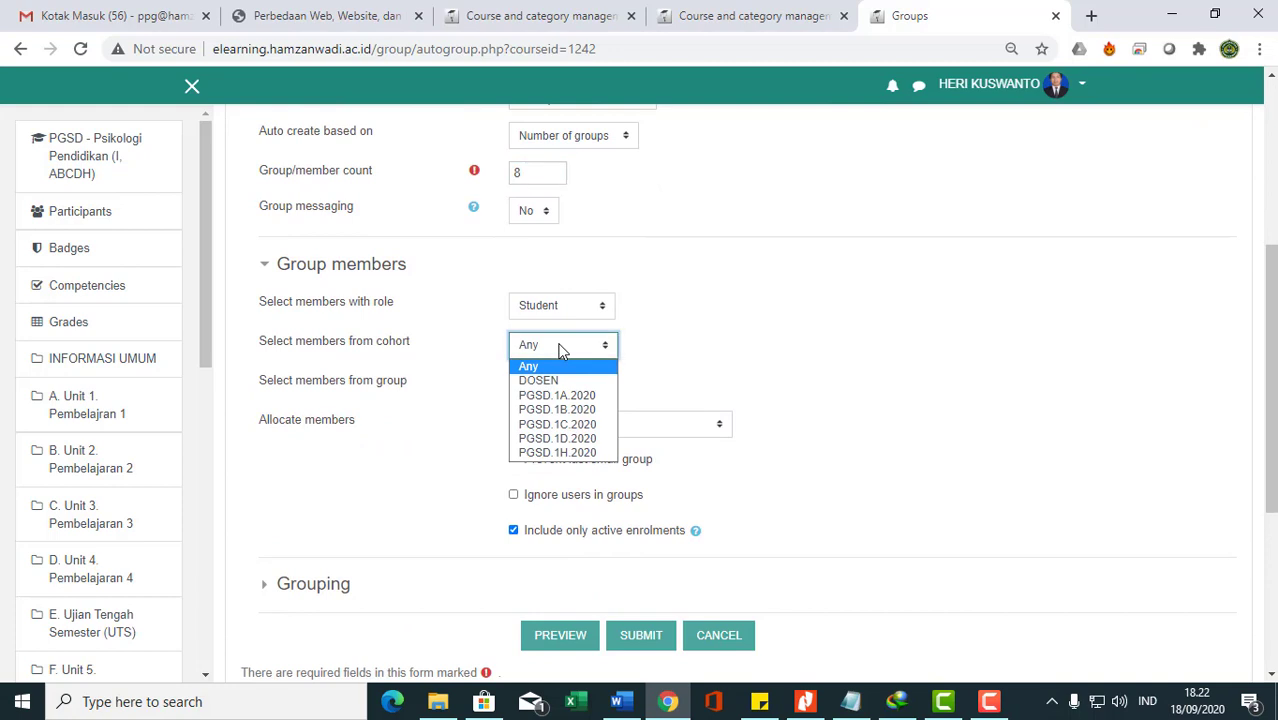
{"action": "left_click", "coordinate": [557, 452]}
{"action": "left_click", "coordinate": [641, 636]}
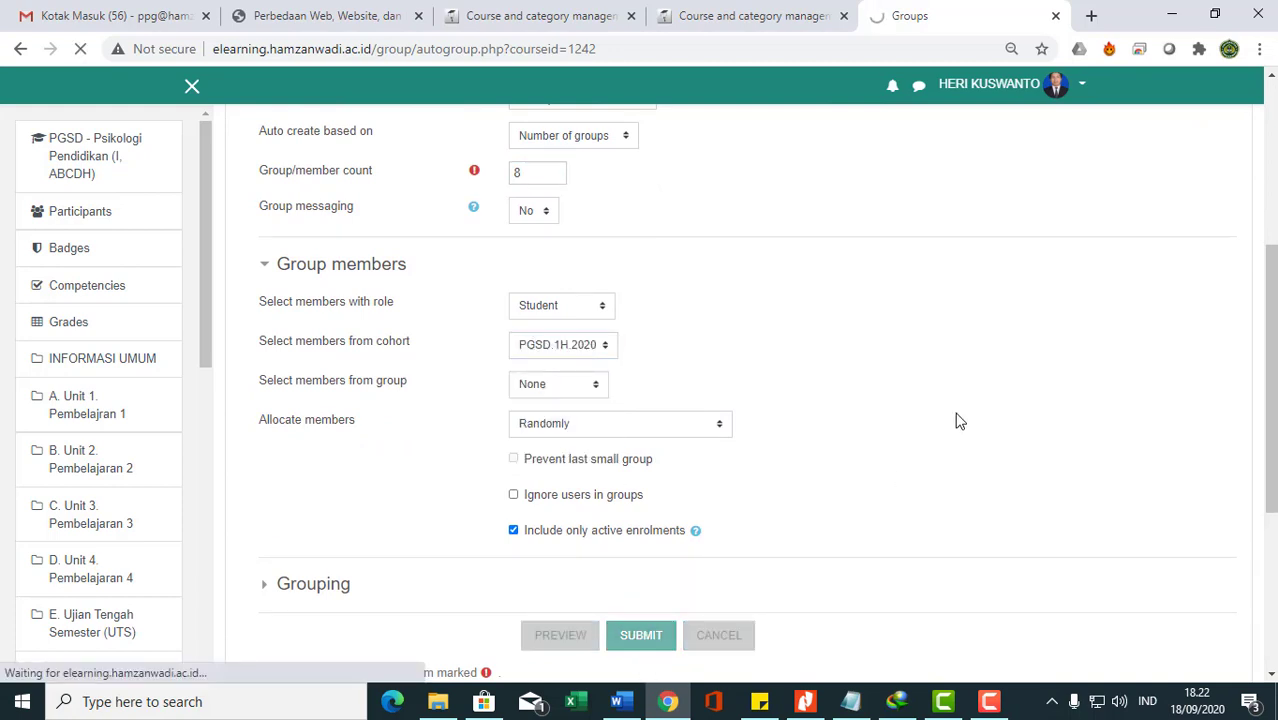
{"action": "scroll", "coordinate": [627, 491], "scroll_direction": "down", "scroll_amount": 6}
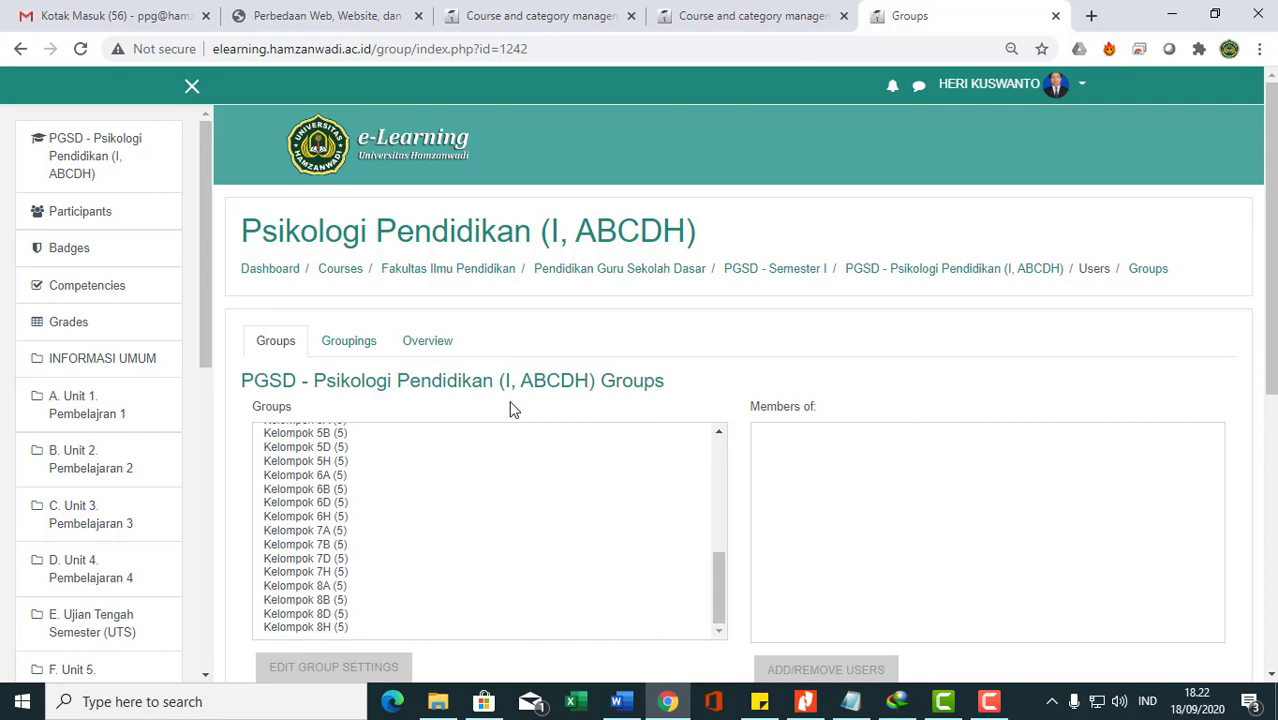
Step: Create a grouping named "Kelas 1A" in the course's groupings and save it
{"action": "left_click", "coordinate": [345, 356]}
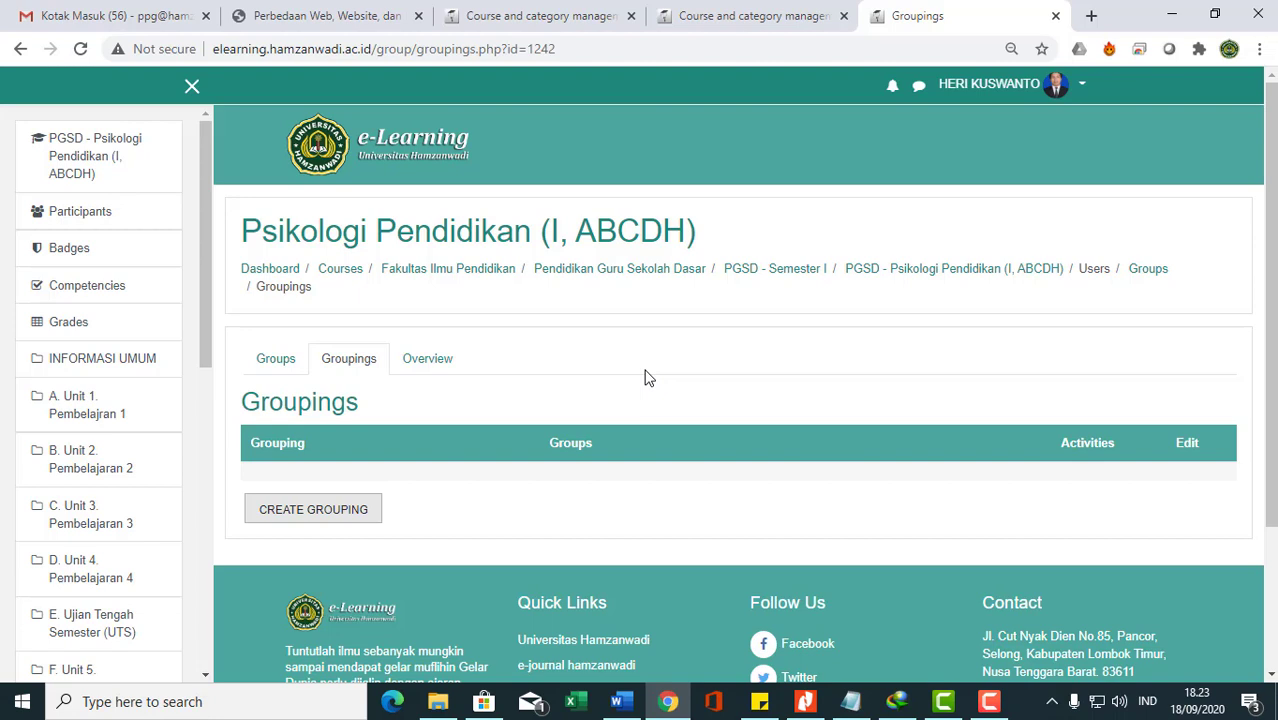
{"action": "left_click", "coordinate": [331, 519]}
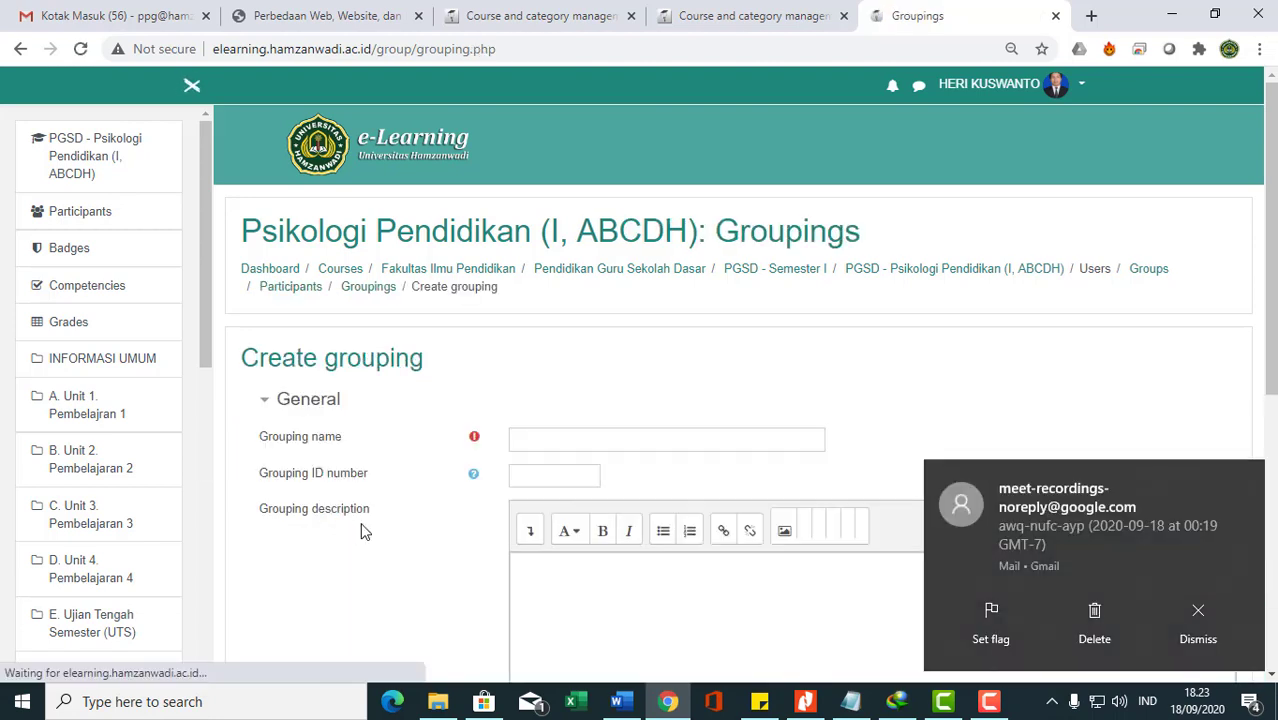
{"action": "left_click", "coordinate": [1206, 628]}
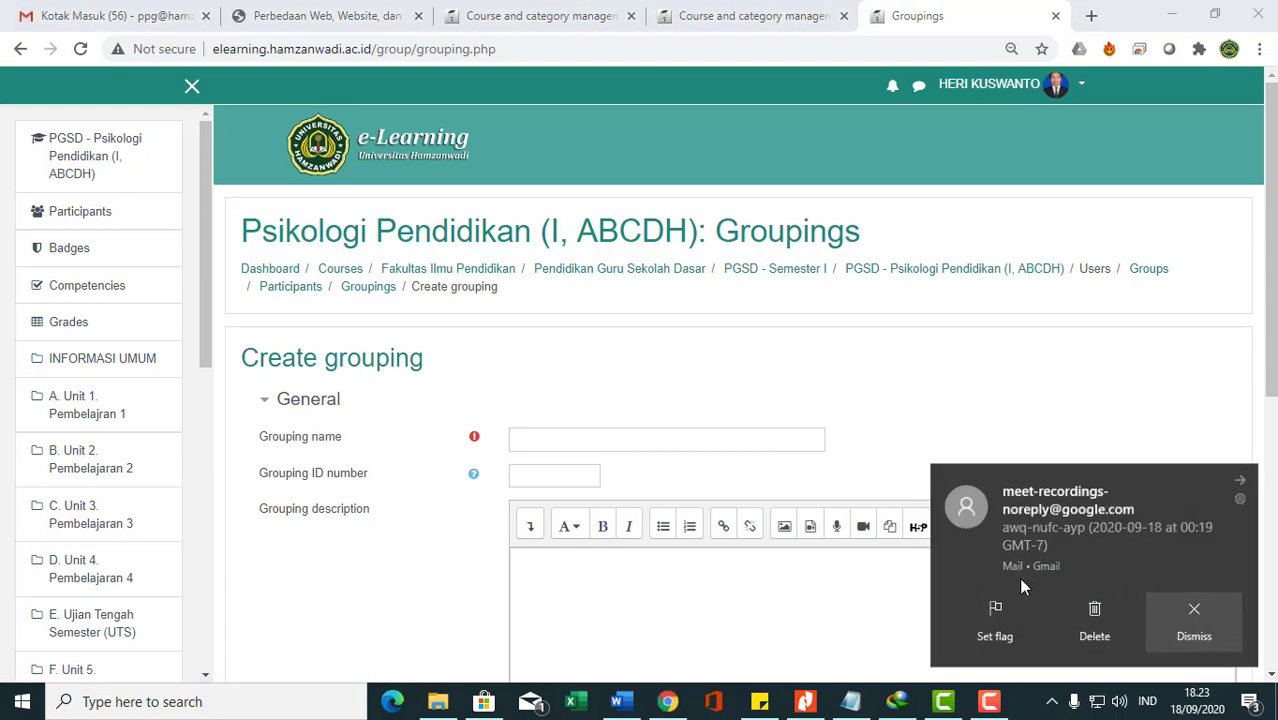
{"action": "left_click", "coordinate": [599, 437]}
{"action": "type", "text": "K"}
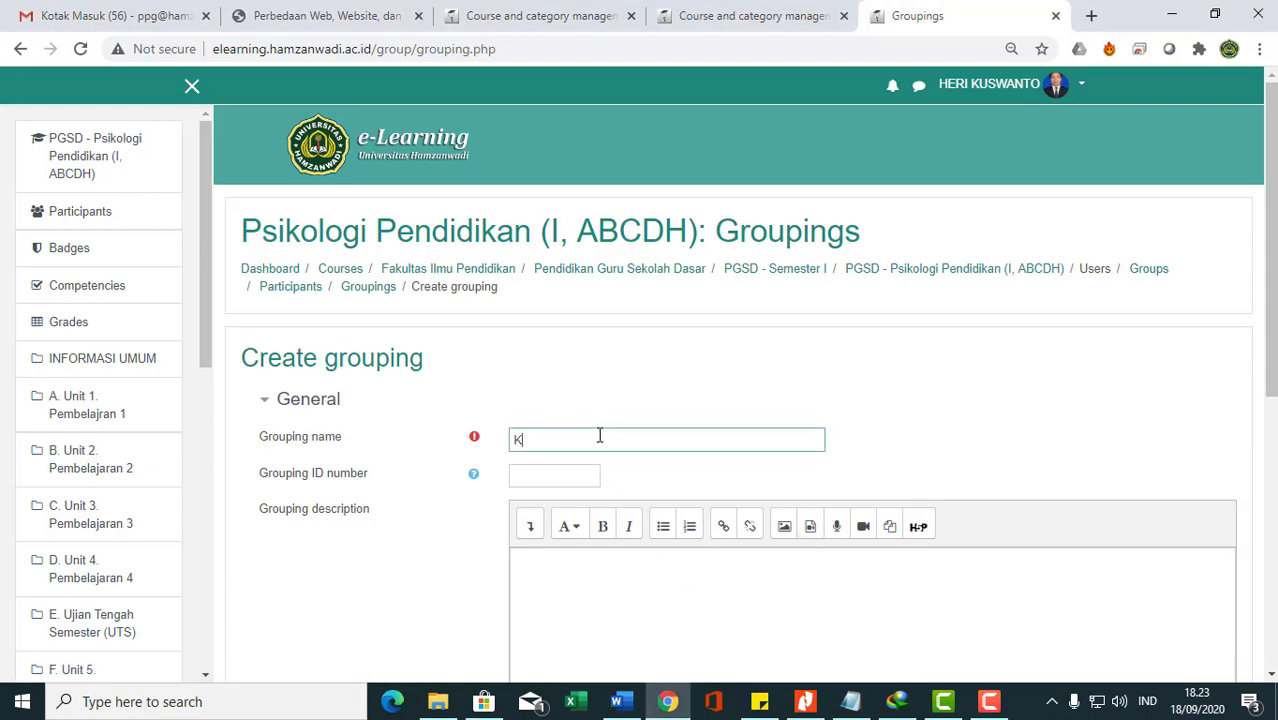
{"action": "type", "text": "elas 1A"}
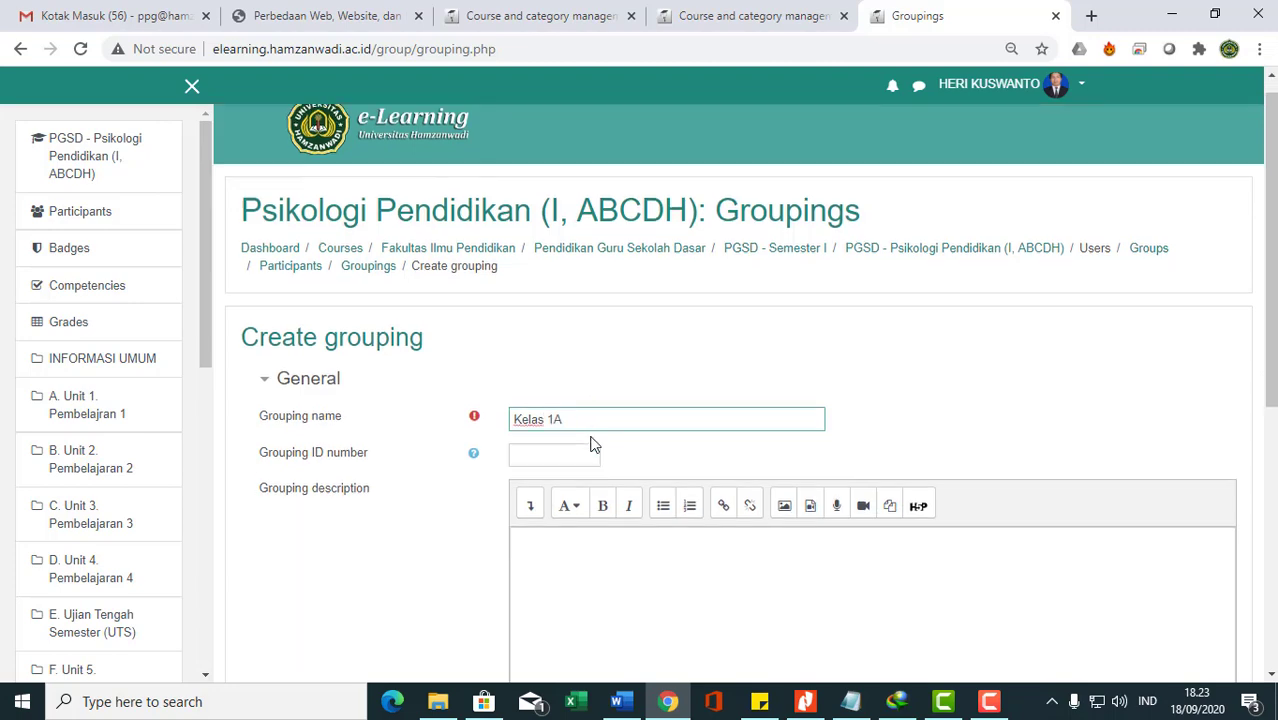
{"action": "scroll", "coordinate": [593, 442], "scroll_direction": "down", "scroll_amount": 5}
{"action": "left_click", "coordinate": [561, 349]}
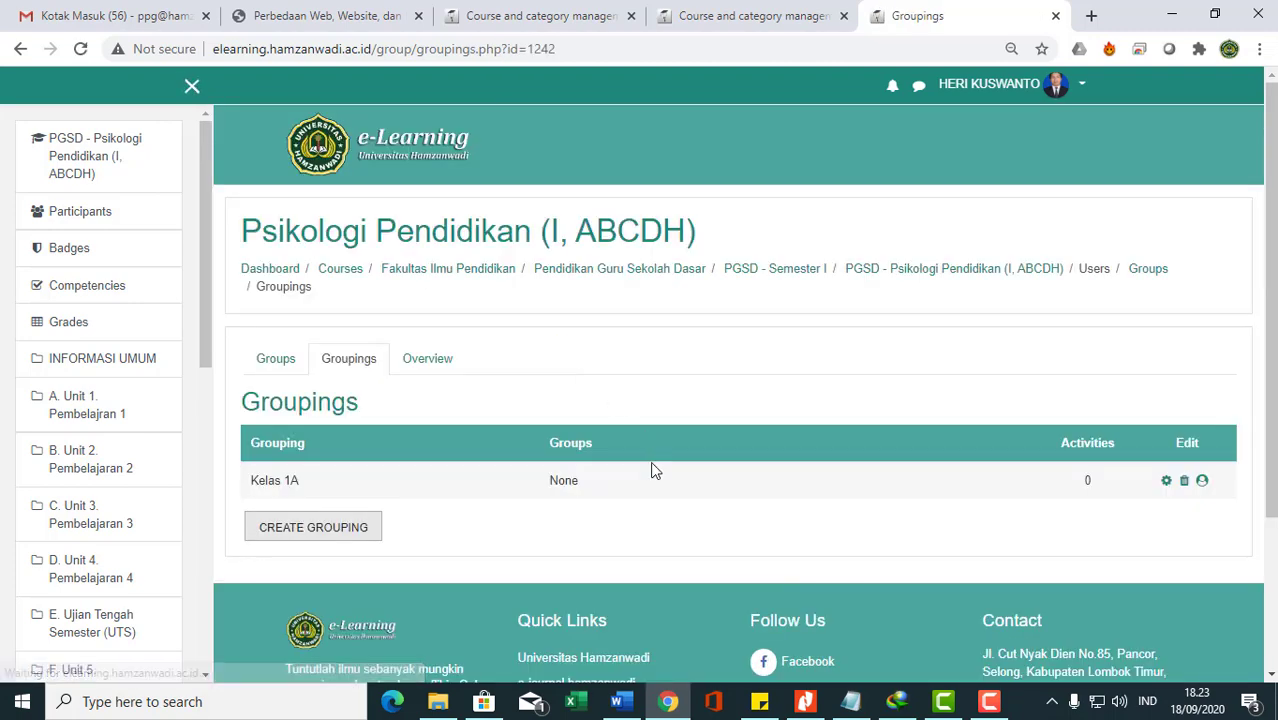
Step: Create a second grouping named "Kelas 1B" and save it
{"action": "left_click", "coordinate": [341, 541]}
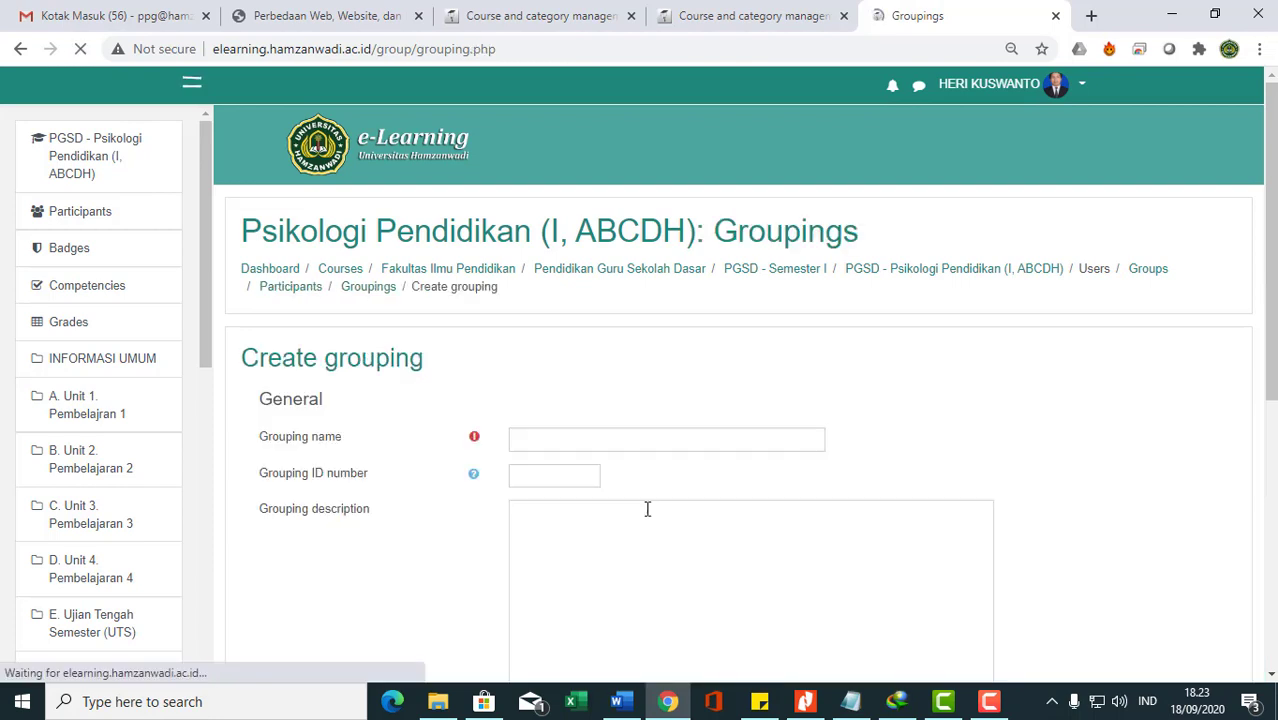
{"action": "left_click", "coordinate": [562, 431]}
{"action": "type", "text": "Kelas"}
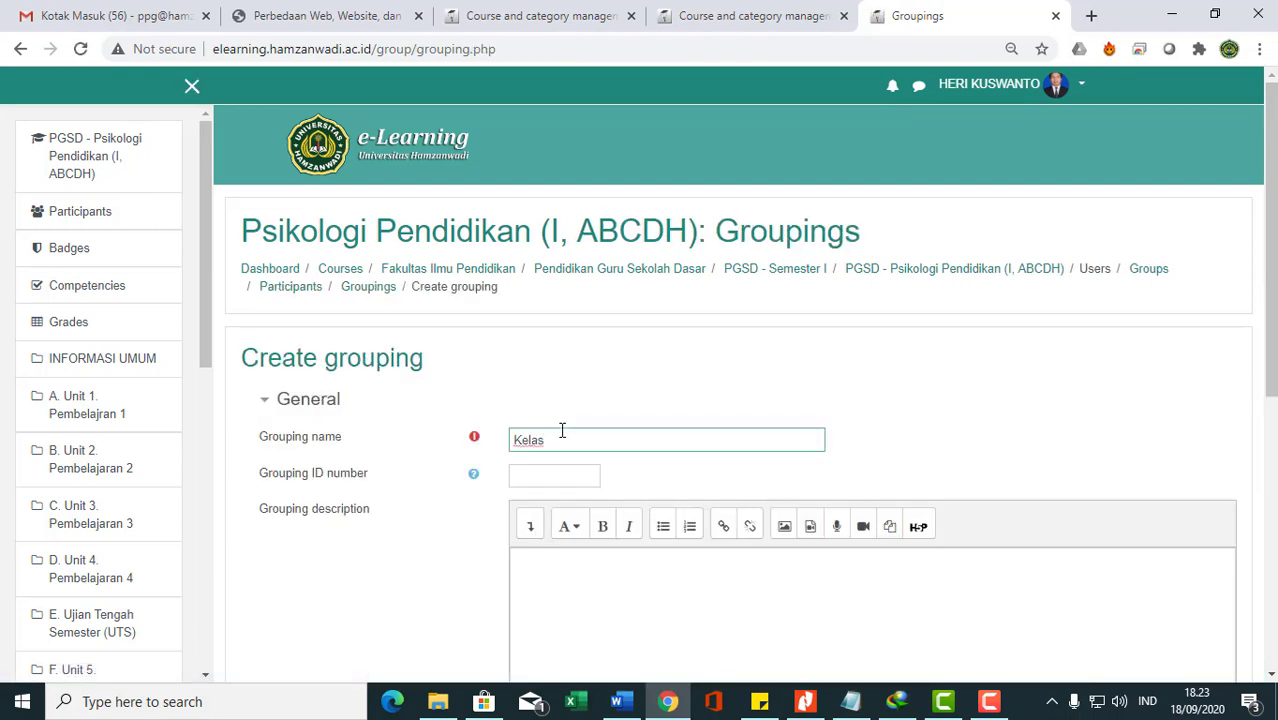
{"action": "type", "text": " 1B"}
{"action": "scroll", "coordinate": [516, 395], "scroll_direction": "down", "scroll_amount": 3}
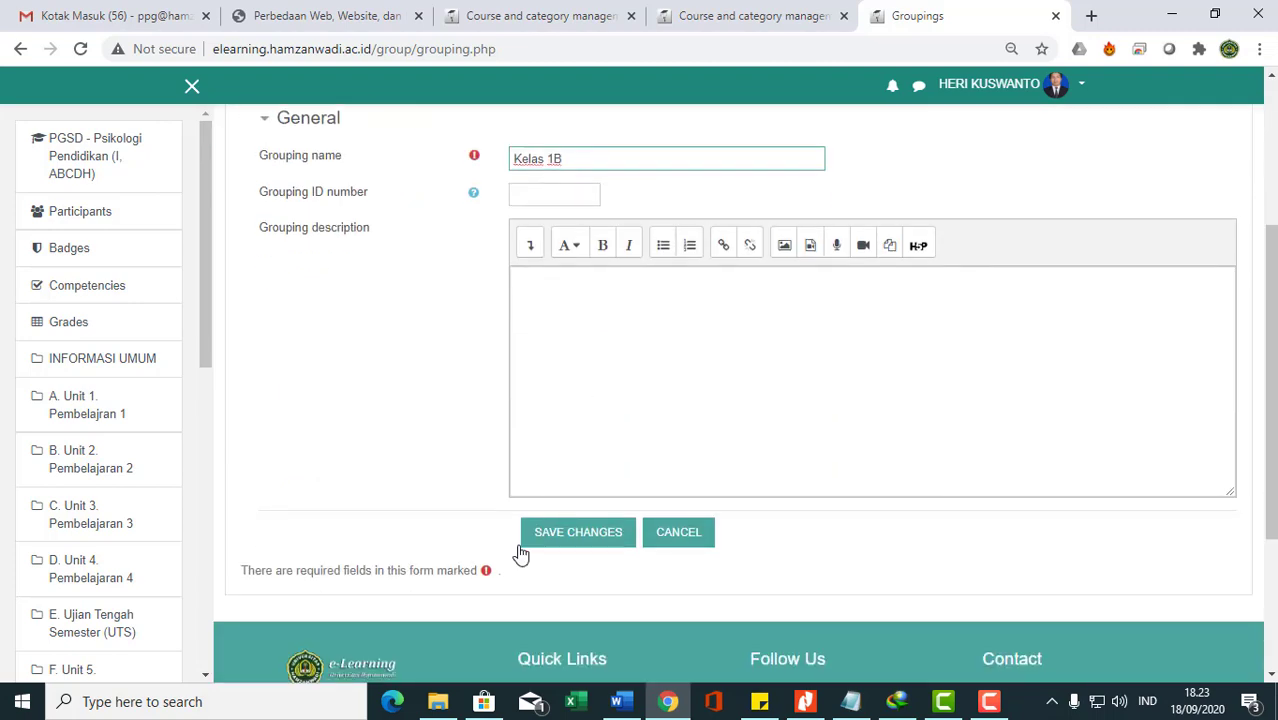
{"action": "left_click", "coordinate": [576, 540]}
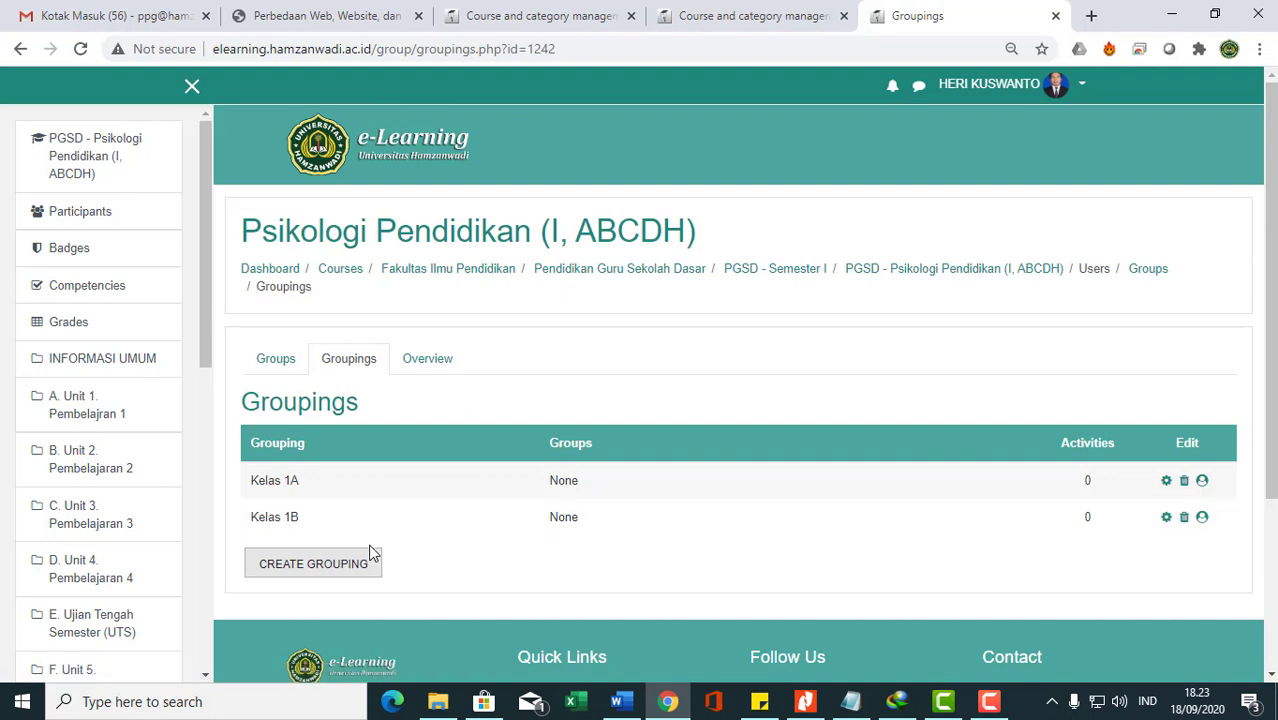
Step: Create a third grouping named "Kelas 1C" and save it
{"action": "left_click", "coordinate": [345, 563]}
{"action": "left_click", "coordinate": [531, 437]}
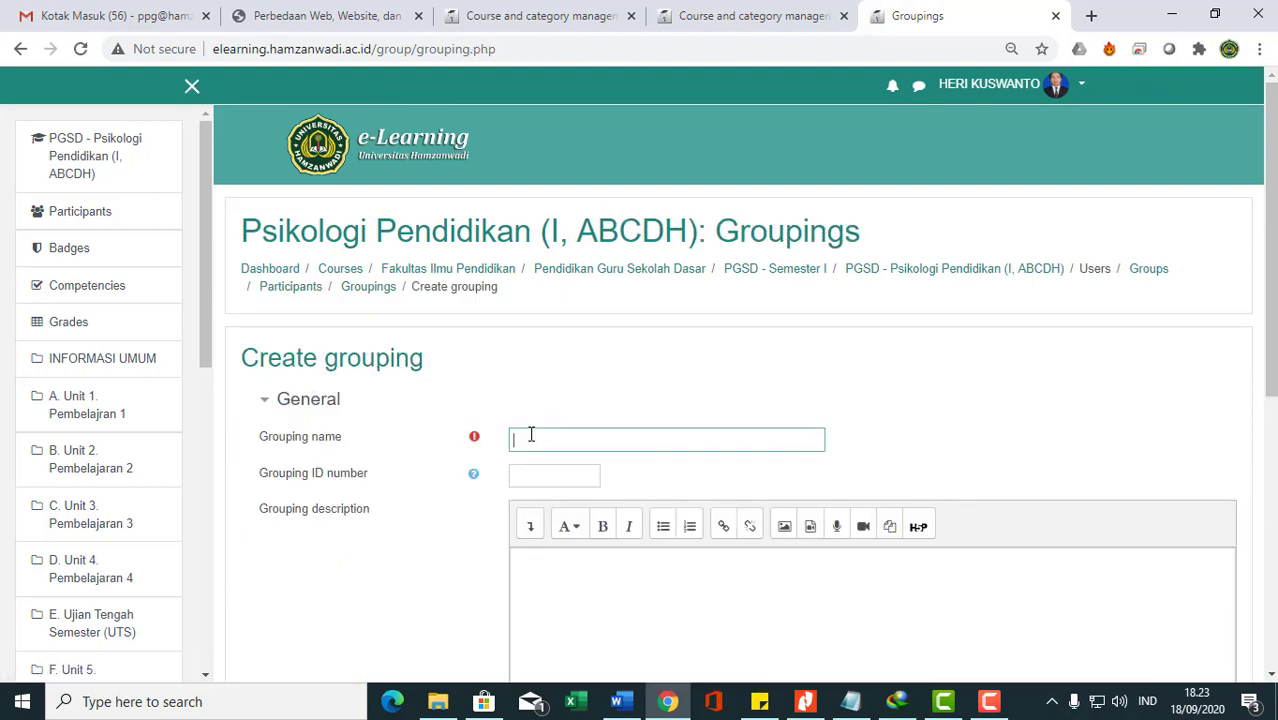
{"action": "type", "text": "Kelas 1C"}
{"action": "scroll", "coordinate": [420, 290], "scroll_direction": "down", "scroll_amount": 4}
{"action": "left_click", "coordinate": [557, 446]}
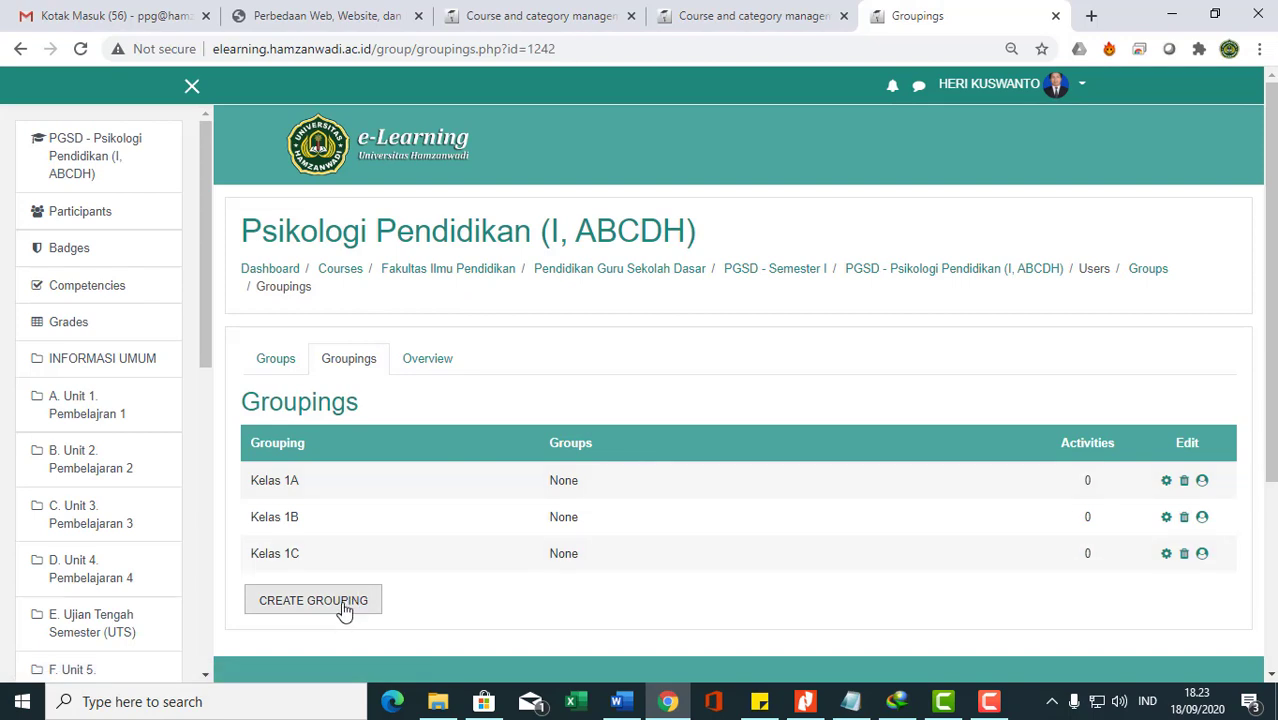
Step: Create a fourth grouping named "Kelas 1D" and save it
{"action": "left_click", "coordinate": [343, 603]}
{"action": "left_click", "coordinate": [568, 440]}
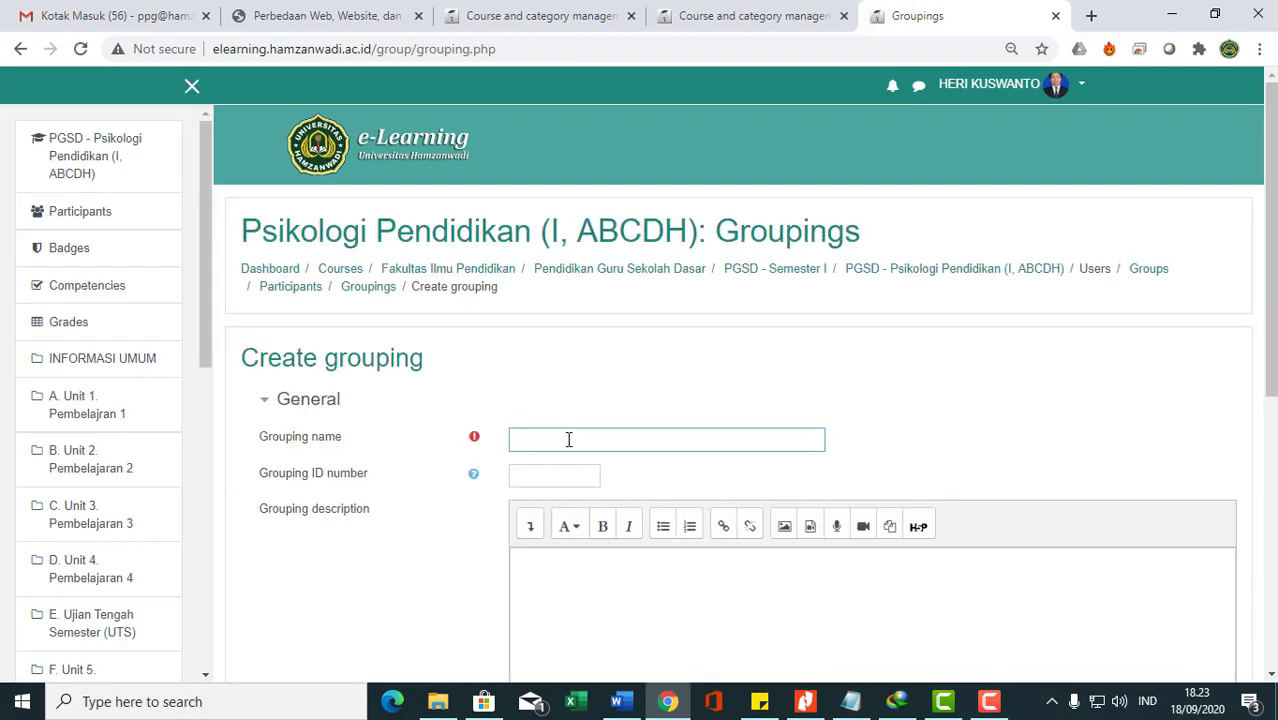
{"action": "type", "text": "Kelas 1D"}
{"action": "scroll", "coordinate": [568, 440], "scroll_direction": "down", "scroll_amount": 3}
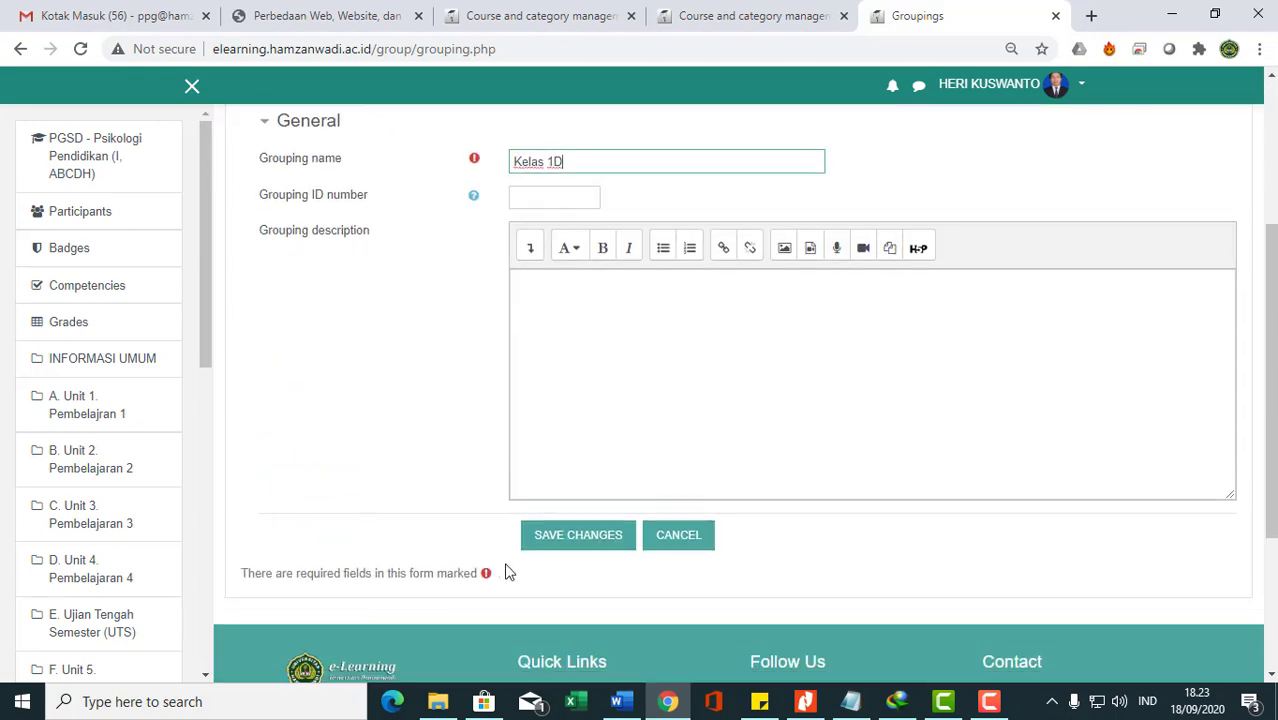
{"action": "left_click", "coordinate": [555, 538]}
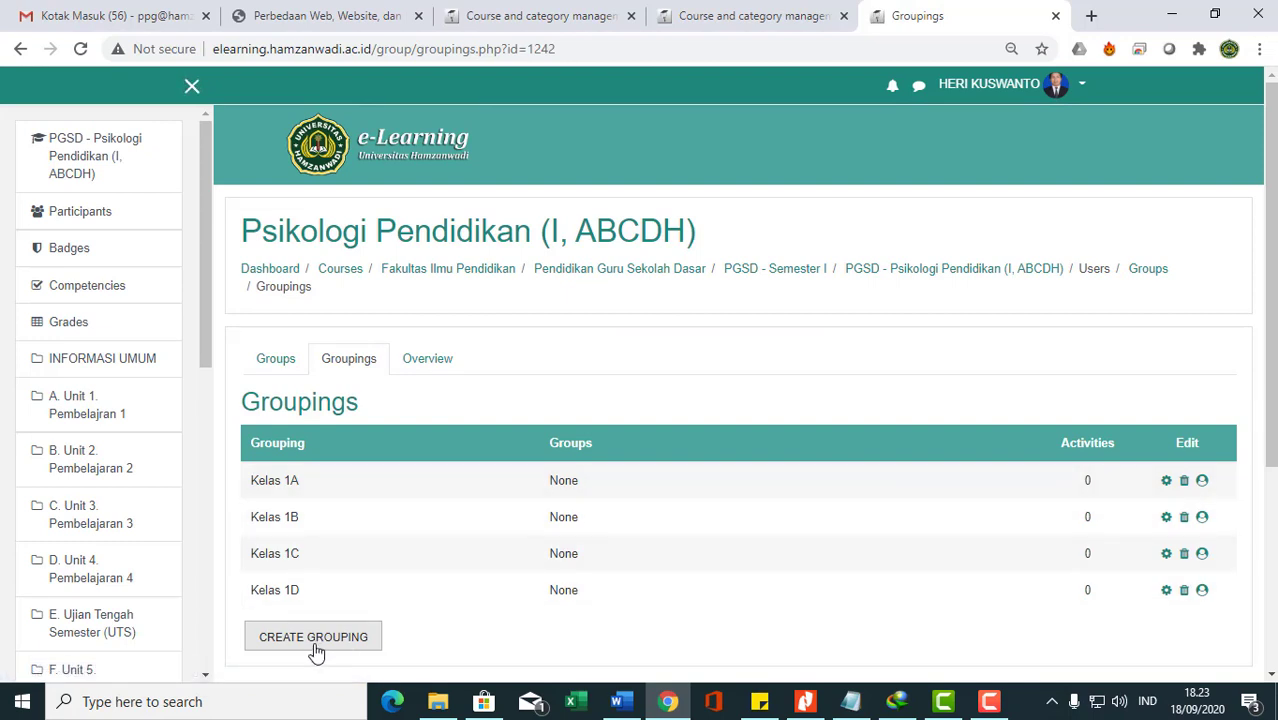
Step: Create a fifth grouping named "Kelas 1H" and save it
{"action": "left_click", "coordinate": [316, 645]}
{"action": "left_click", "coordinate": [546, 436]}
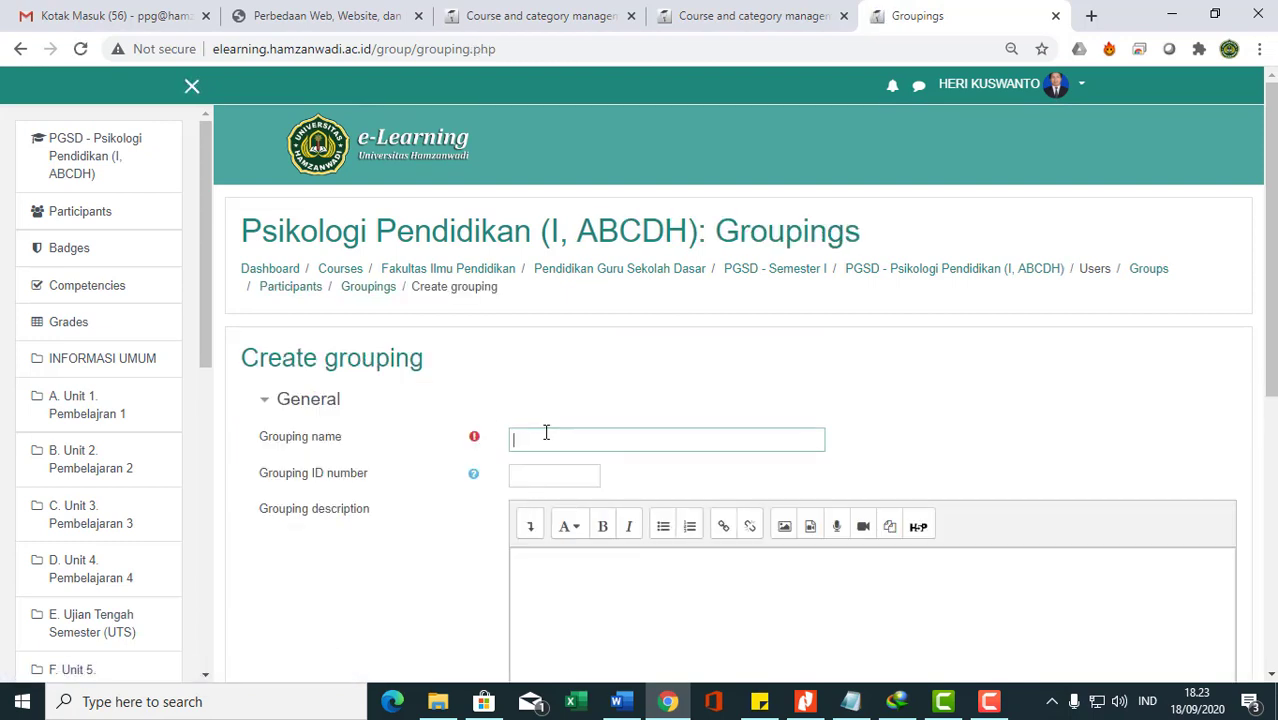
{"action": "type", "text": "Kel"}
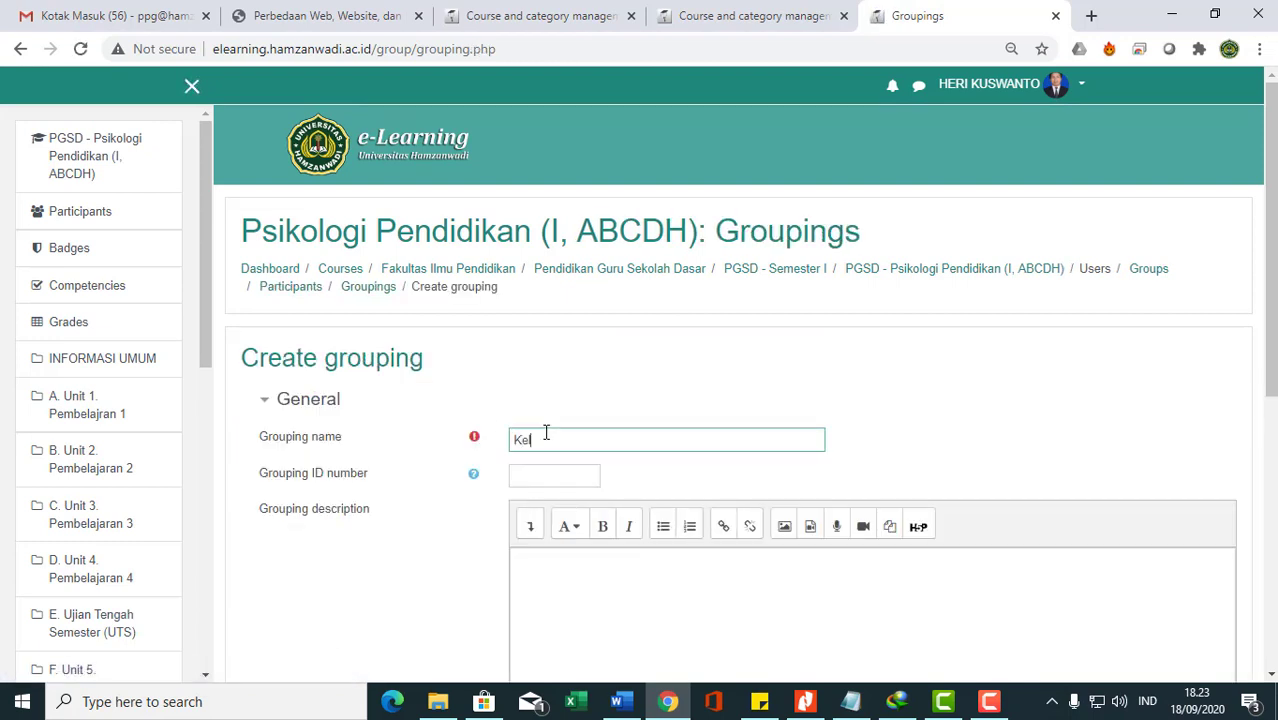
{"action": "type", "text": "as"}
{"action": "type", "text": " 4"}
{"action": "scroll", "coordinate": [725, 503], "scroll_direction": "down", "scroll_amount": 4}
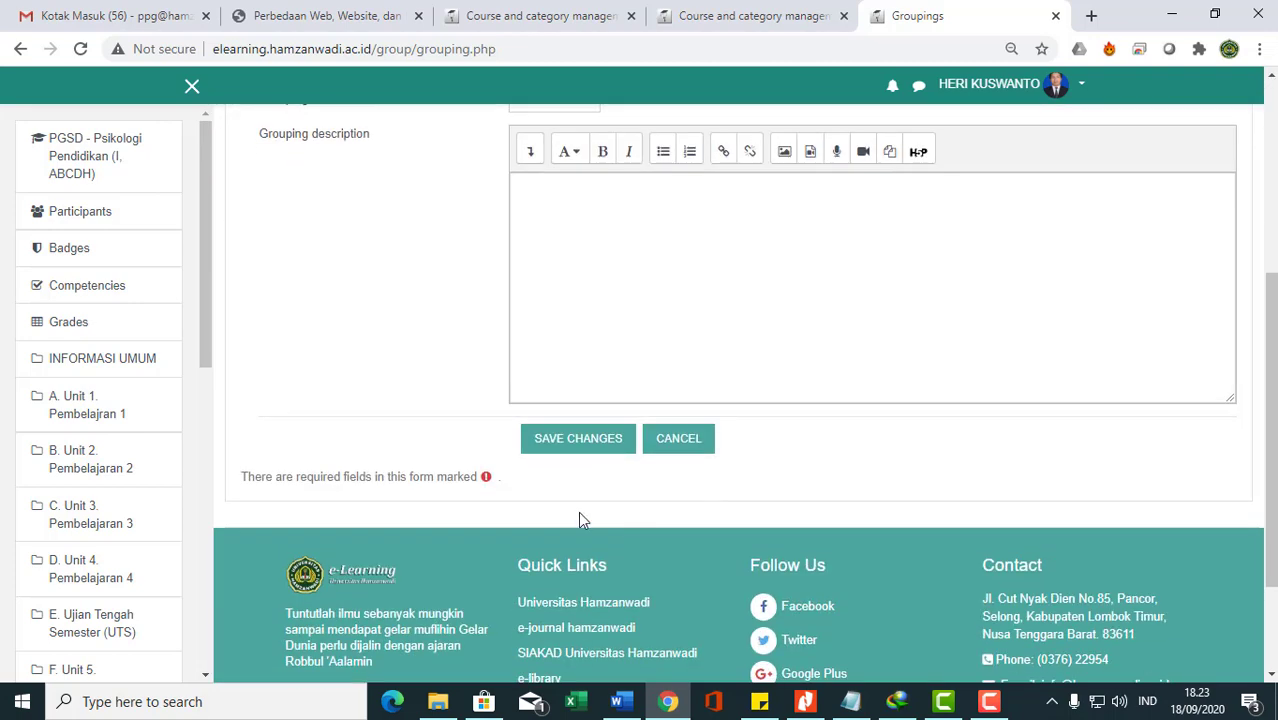
{"action": "left_click", "coordinate": [576, 443]}
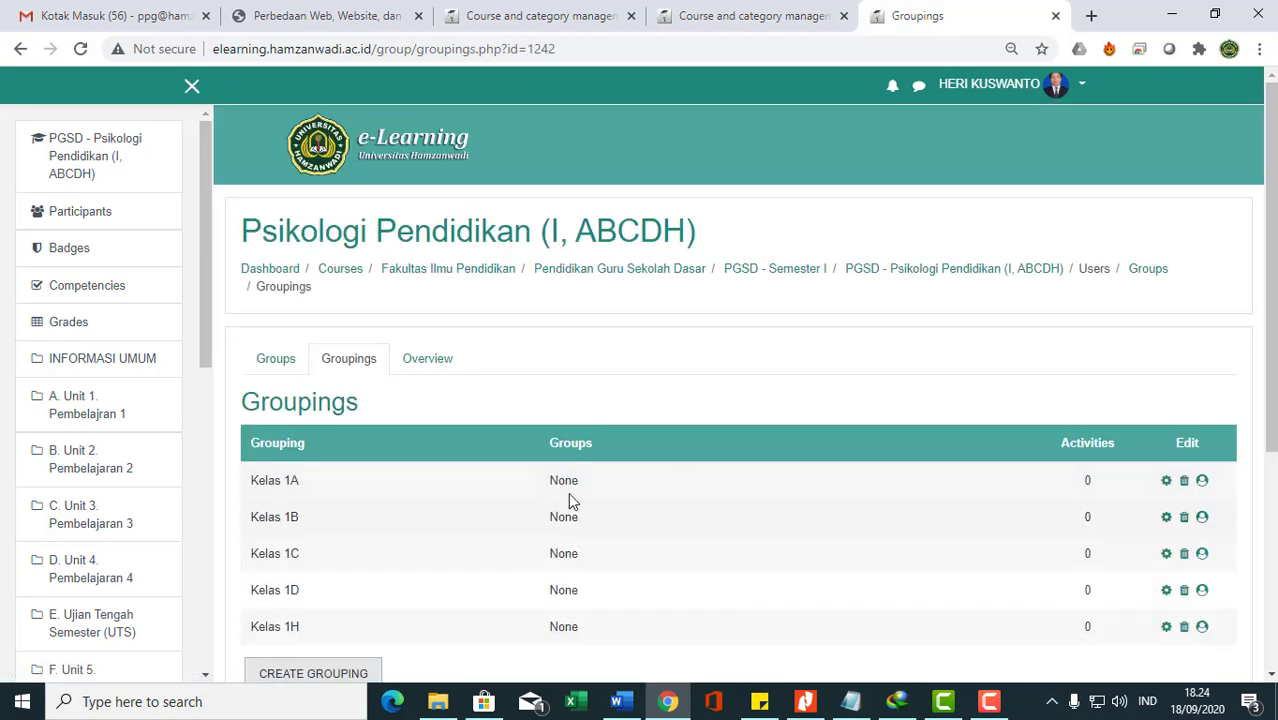
Step: Check the course's group list, return to the groupings, and pick Kelompok 1A for assignment to the Kelas 1A grouping
{"action": "left_click", "coordinate": [275, 360]}
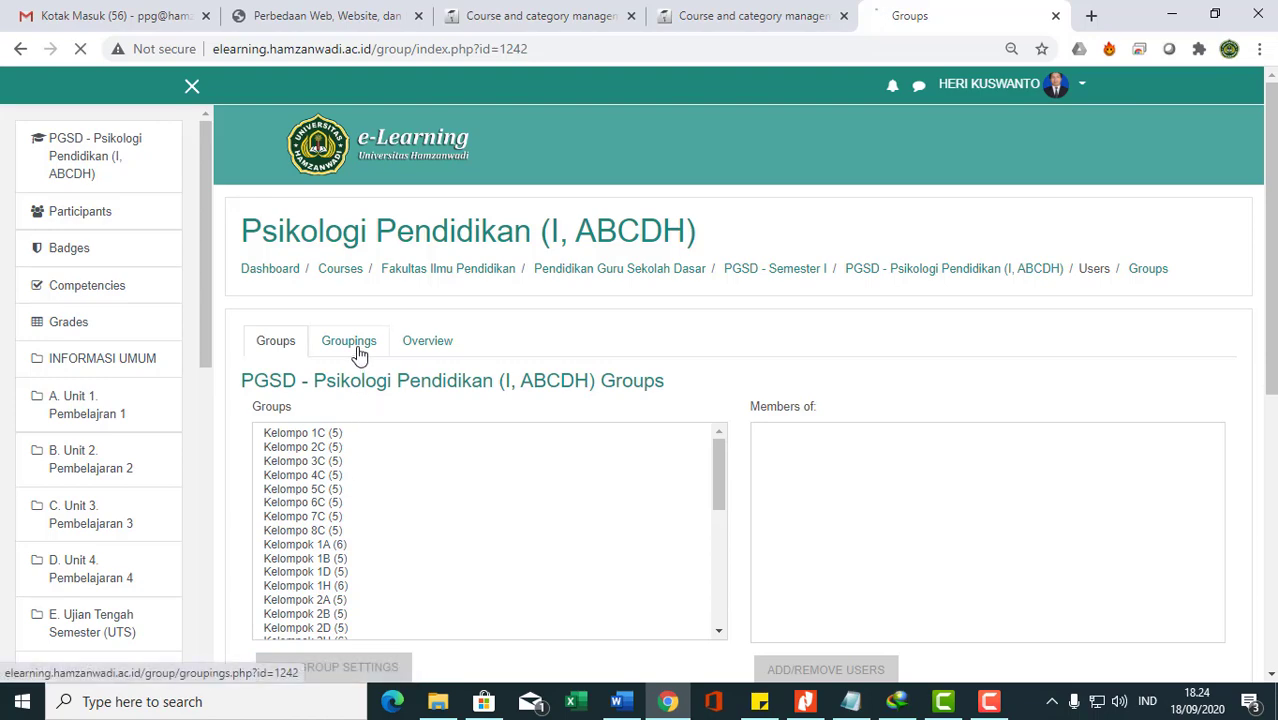
{"action": "left_click", "coordinate": [328, 354]}
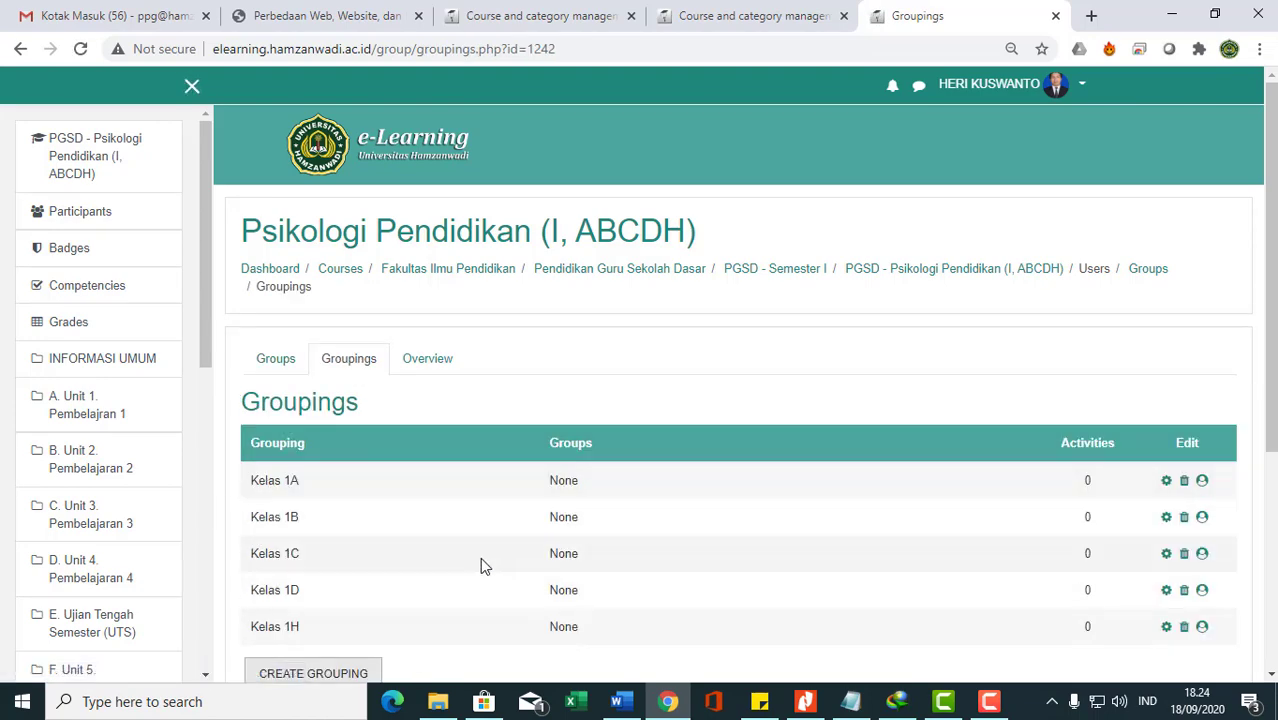
{"action": "left_click", "coordinate": [1204, 488]}
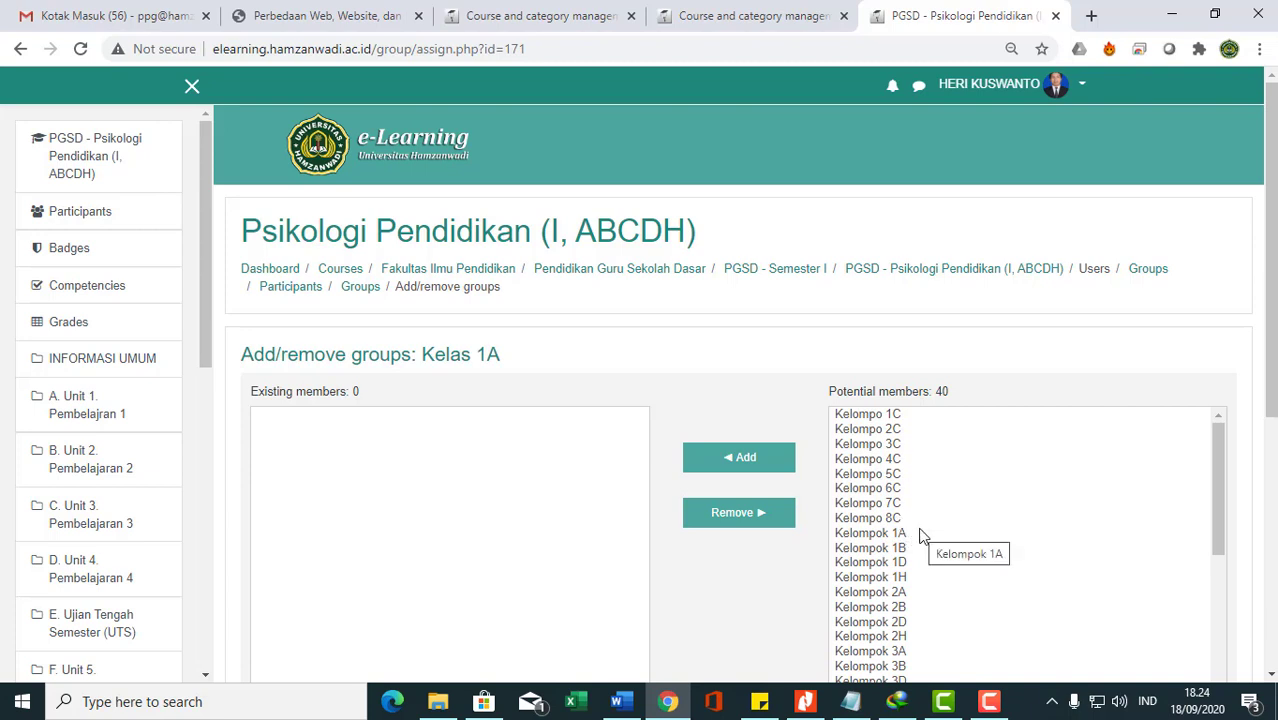
{"action": "left_click_drag", "start_coordinate": [908, 540], "coordinate": [906, 518]}
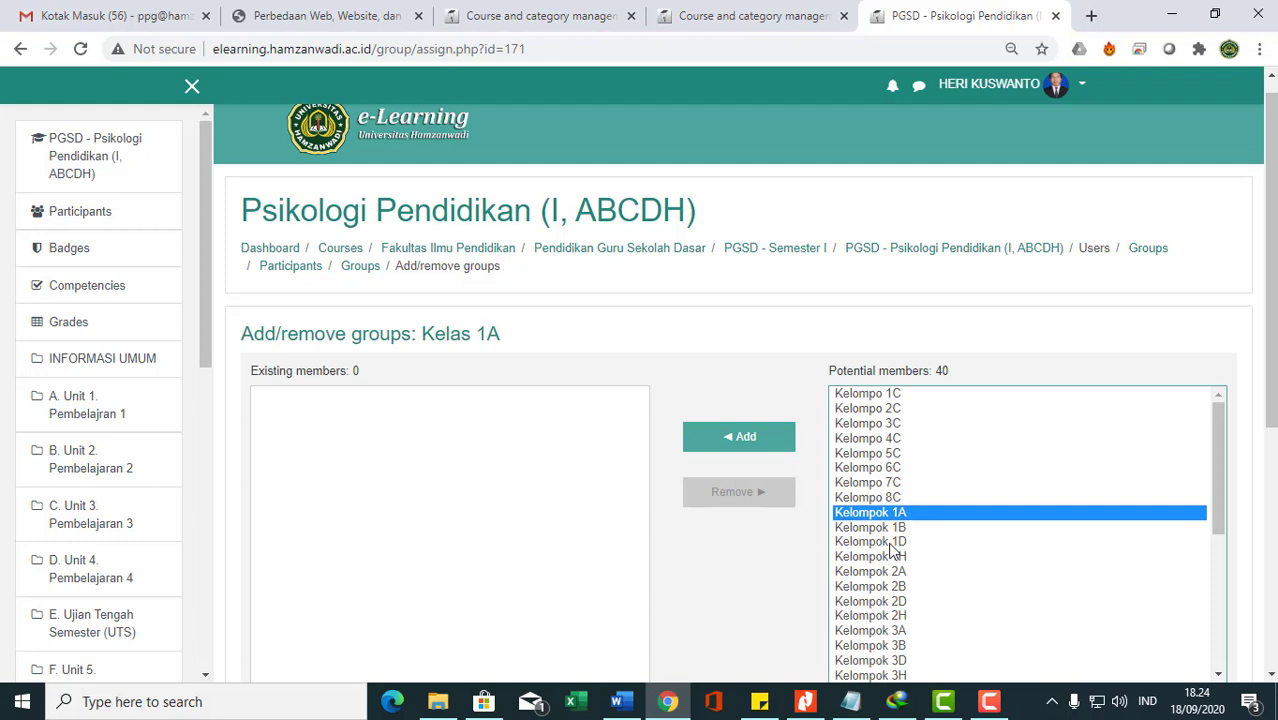
{"action": "left_click", "coordinate": [897, 530], "text": "ctrl"}
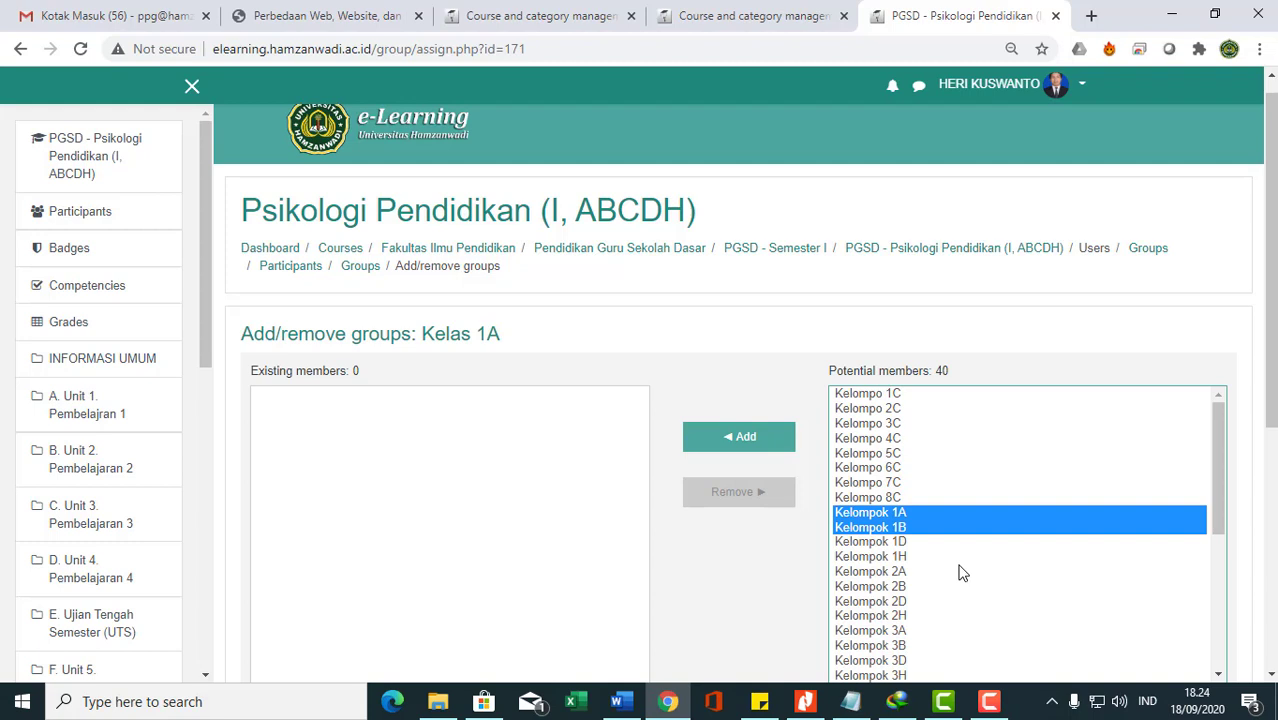
{"action": "left_click", "coordinate": [909, 542], "text": "ctrl"}
{"action": "left_click", "coordinate": [911, 557], "text": "ctrl"}
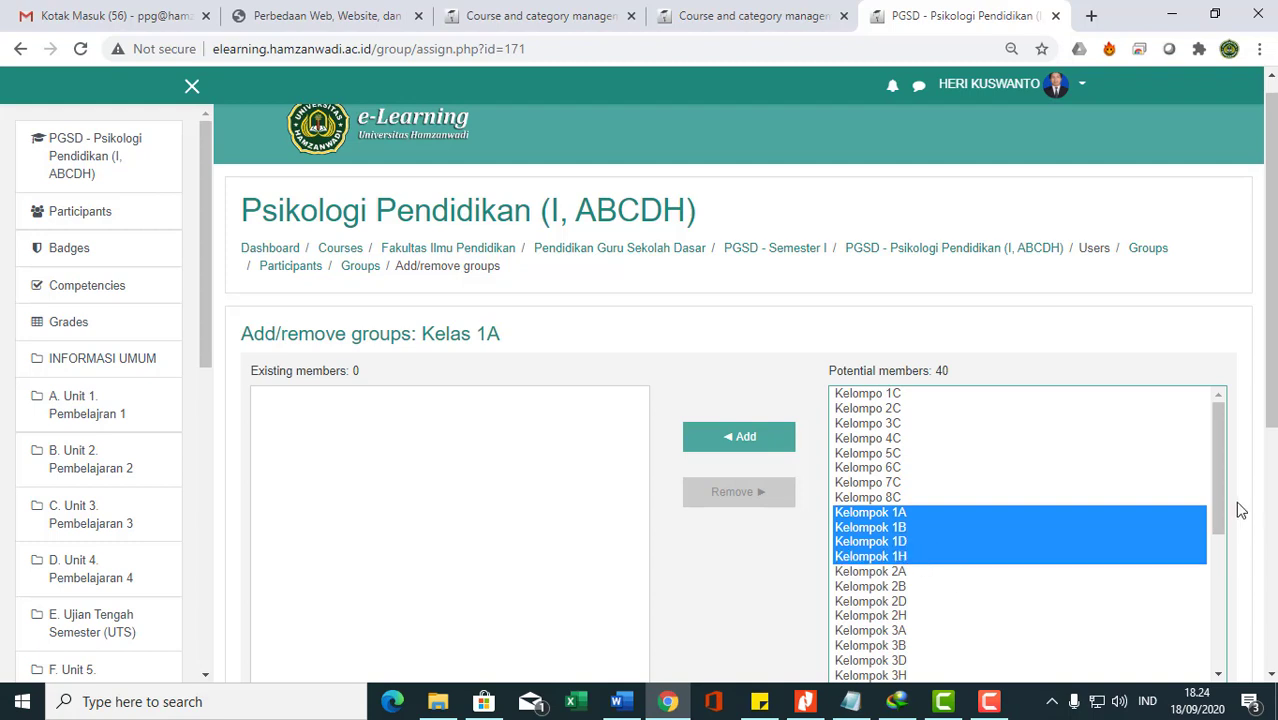
{"action": "mouse_move", "coordinate": [1217, 486]}
{"action": "left_mouse_down"}
{"action": "mouse_move", "coordinate": [1225, 624]}
{"action": "mouse_move", "coordinate": [1231, 476]}
{"action": "left_mouse_up"}
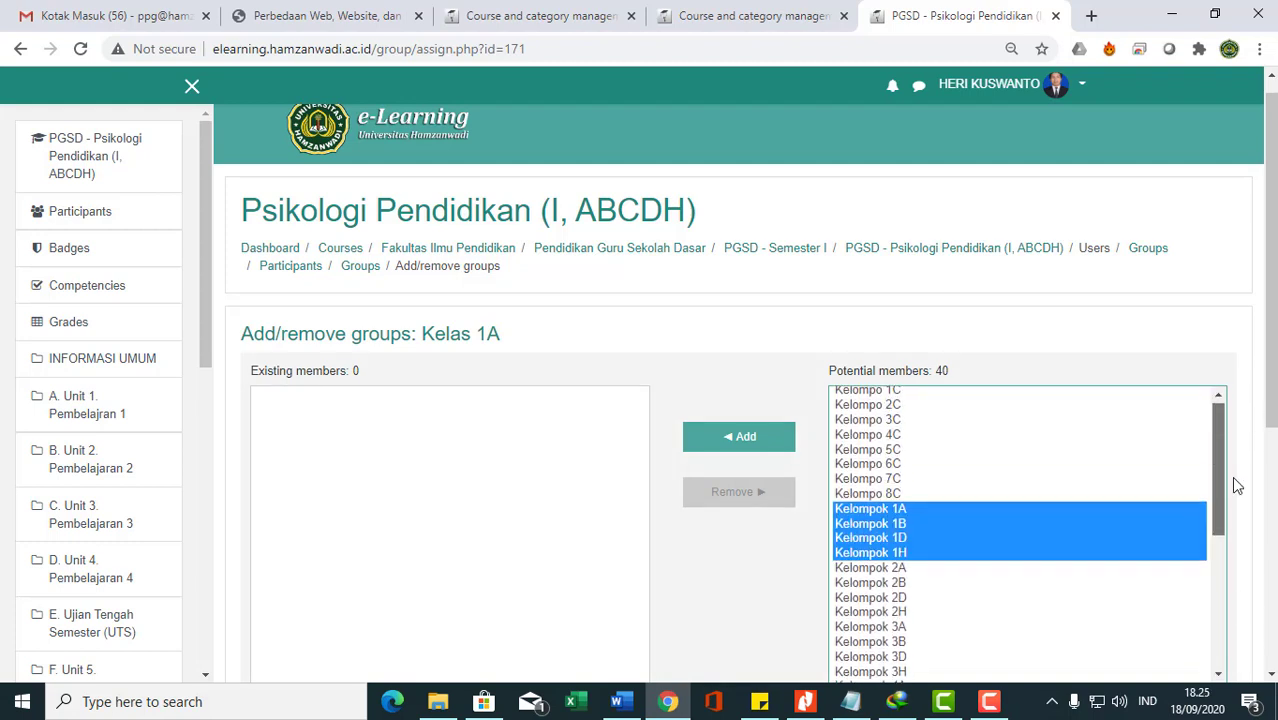
{"action": "left_click", "coordinate": [914, 556], "text": "ctrl"}
{"action": "left_click", "coordinate": [908, 541], "text": "ctrl"}
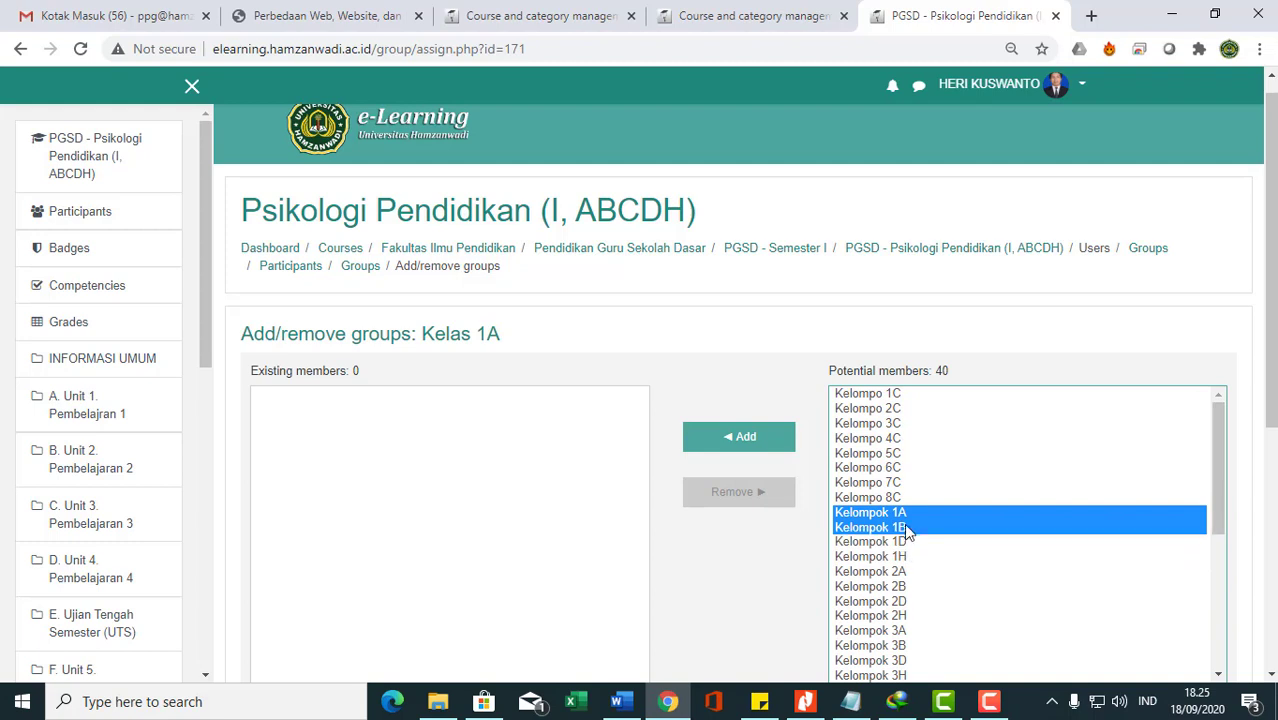
{"action": "left_click", "coordinate": [904, 525], "text": "ctrl"}
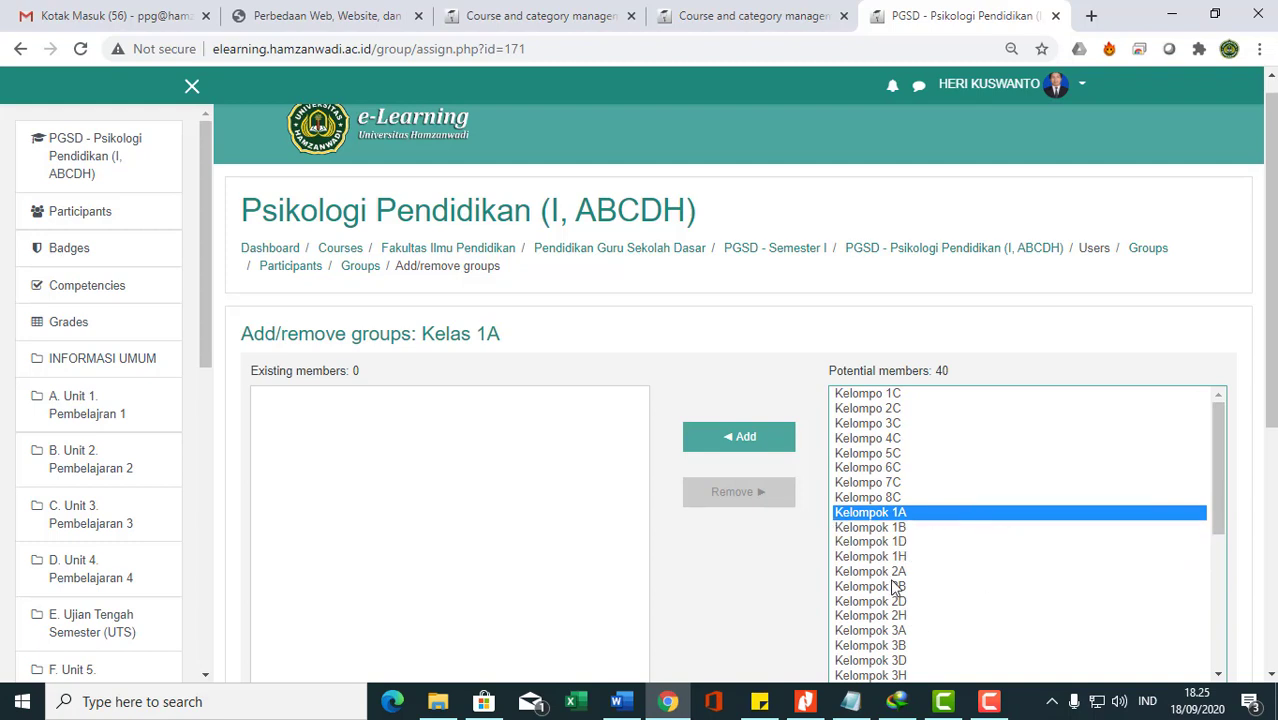
Step: Extend the selection with Kelompok 2A through 8A, add the eight class A groups to Kelas 1A, and return to the groupings
{"action": "left_click", "coordinate": [893, 573], "text": "ctrl"}
{"action": "left_click", "coordinate": [897, 632], "text": "ctrl"}
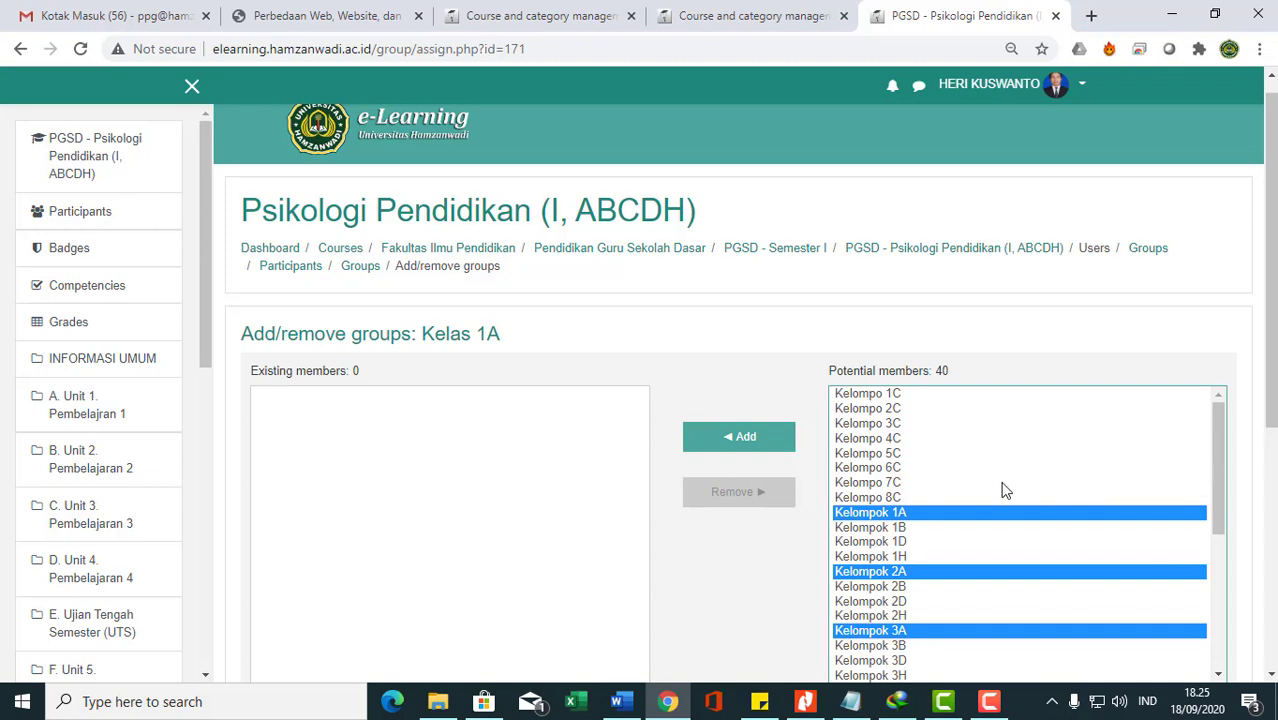
{"action": "left_click_drag", "start_coordinate": [1216, 471], "coordinate": [1211, 516]}
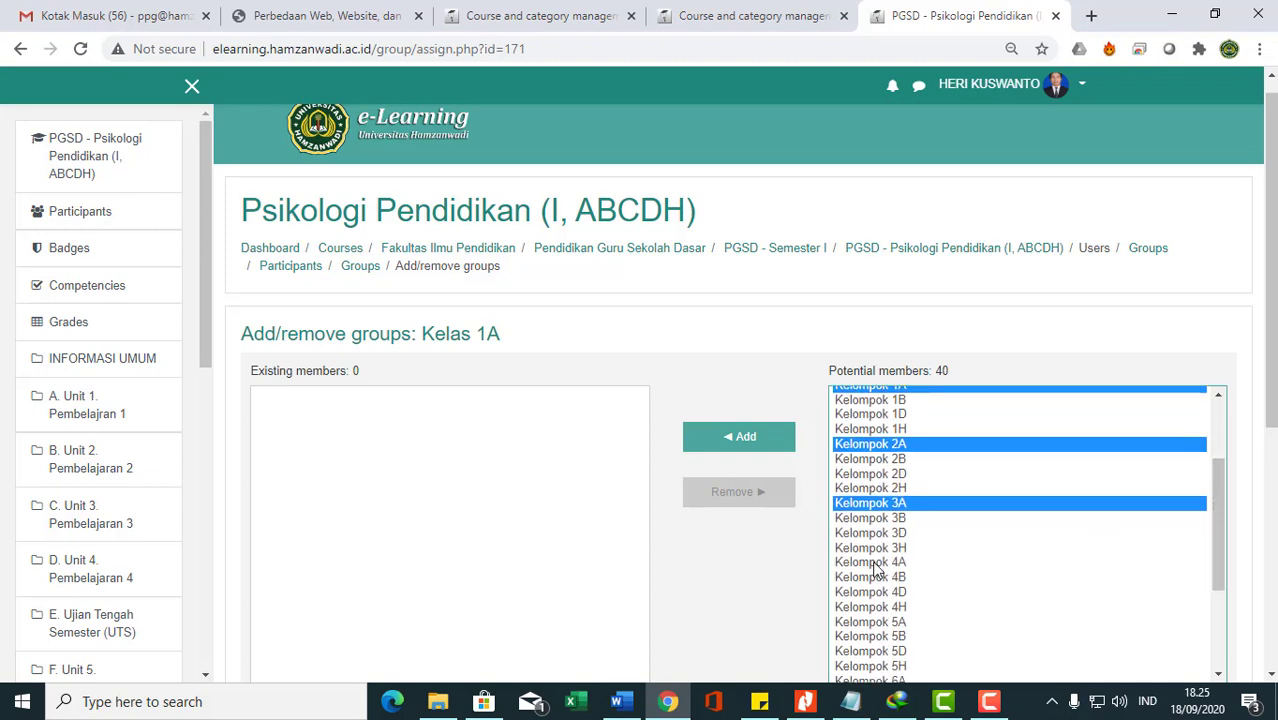
{"action": "left_click", "coordinate": [872, 564], "text": "ctrl"}
{"action": "left_click", "coordinate": [890, 623], "text": "ctrl"}
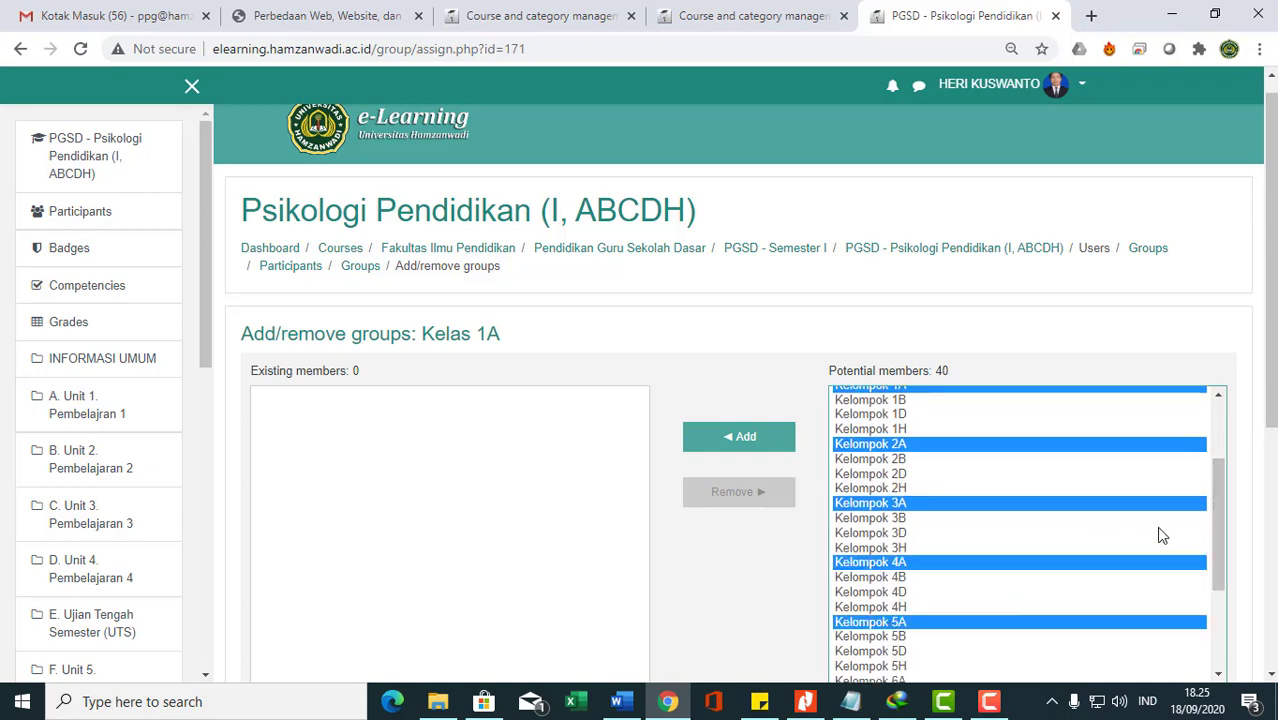
{"action": "left_click_drag", "start_coordinate": [1219, 513], "coordinate": [1233, 594]}
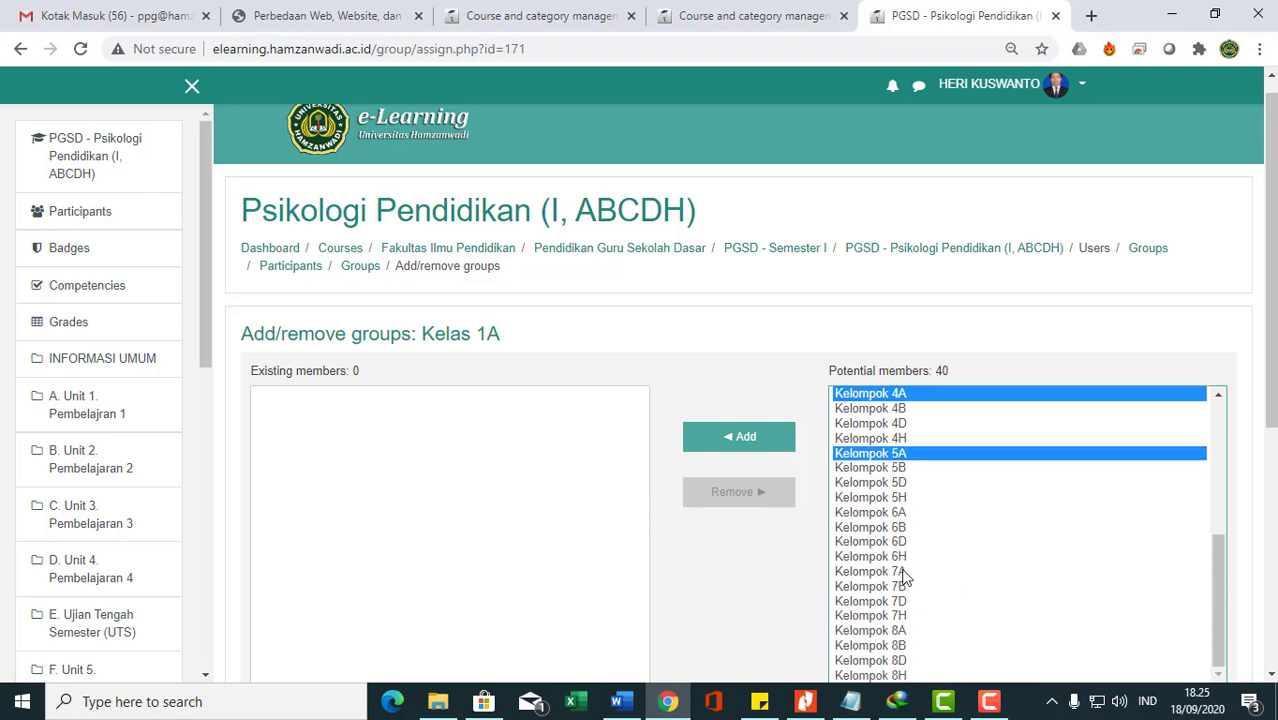
{"action": "left_click", "coordinate": [871, 514], "text": "ctrl"}
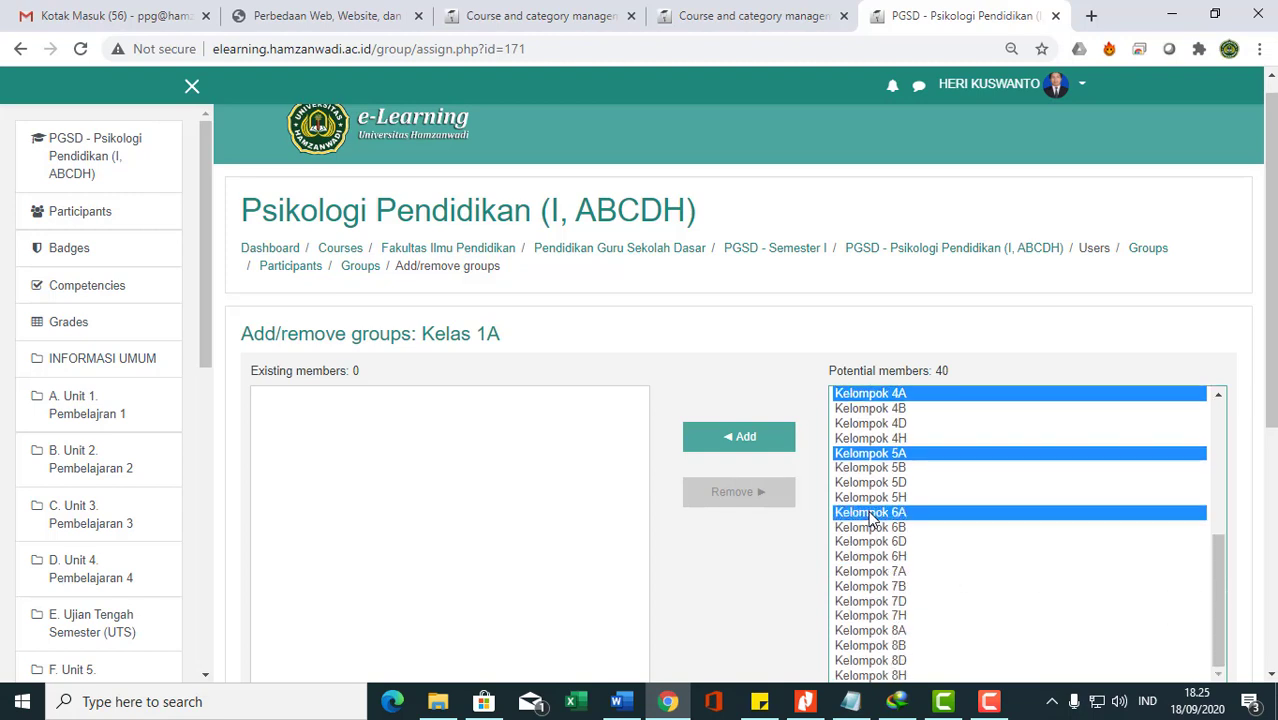
{"action": "left_click", "coordinate": [883, 574], "text": "ctrl"}
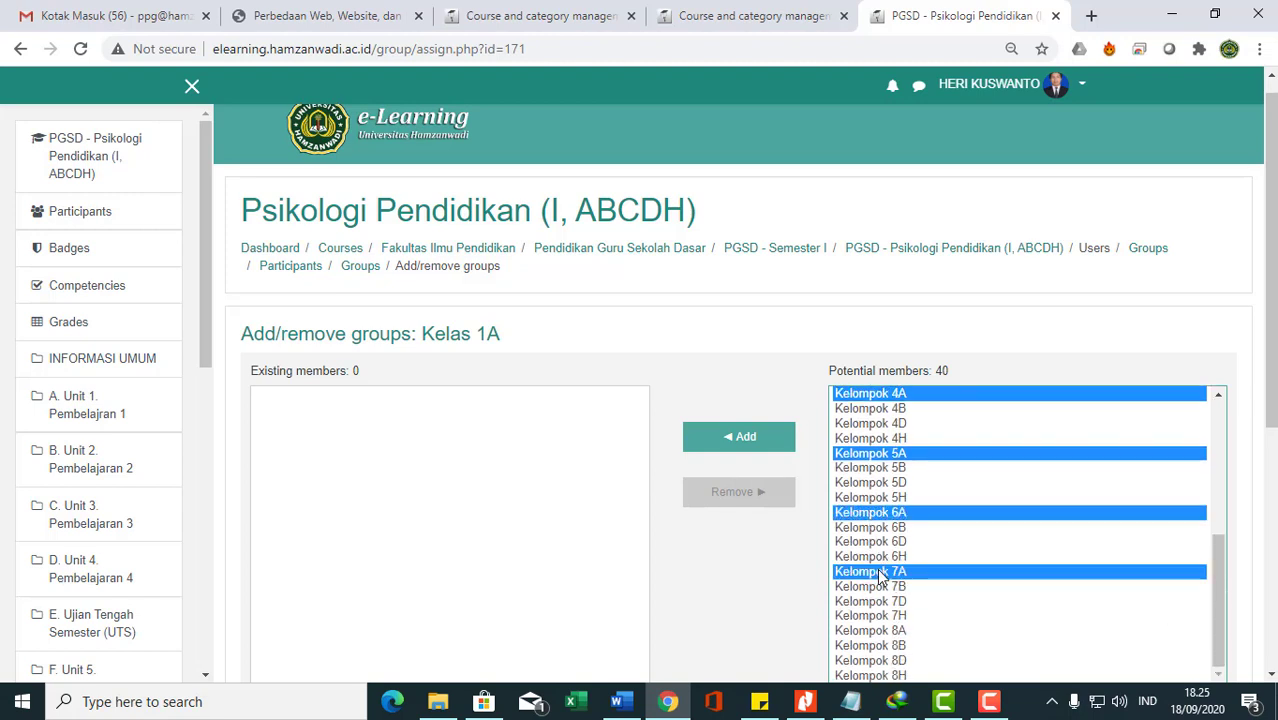
{"action": "left_click", "coordinate": [883, 632], "text": "ctrl"}
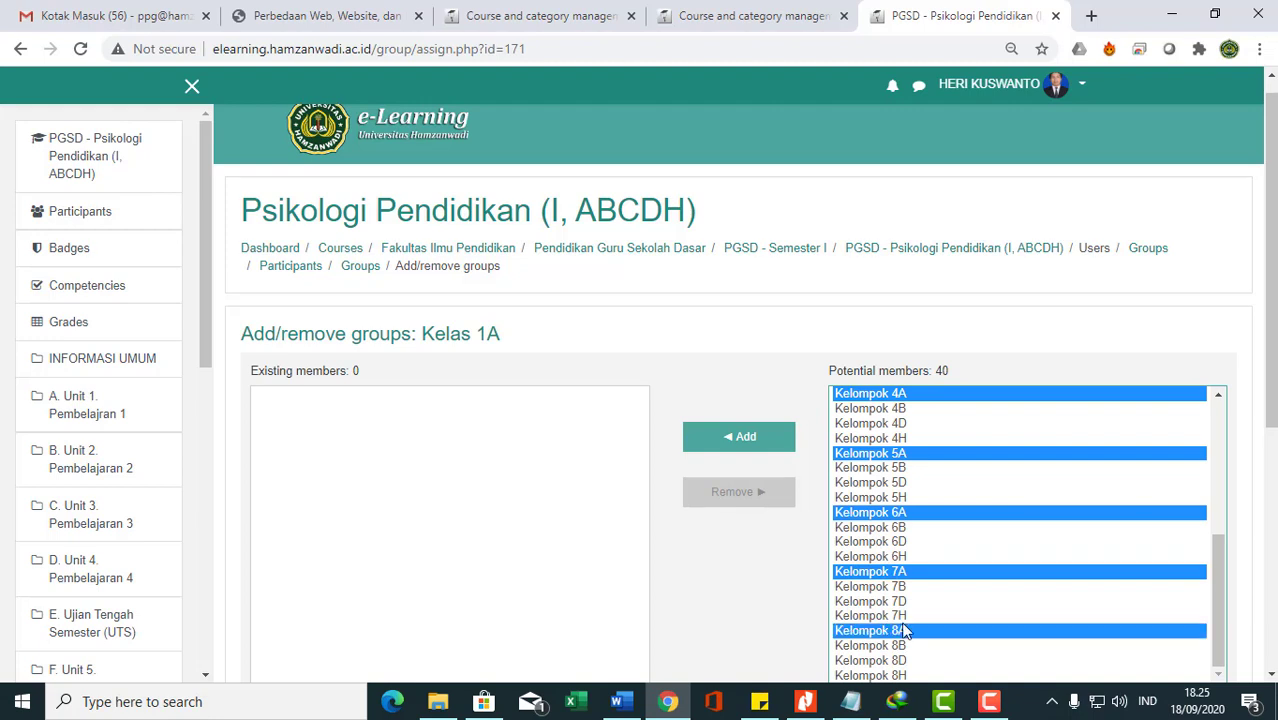
{"action": "left_click", "coordinate": [769, 452]}
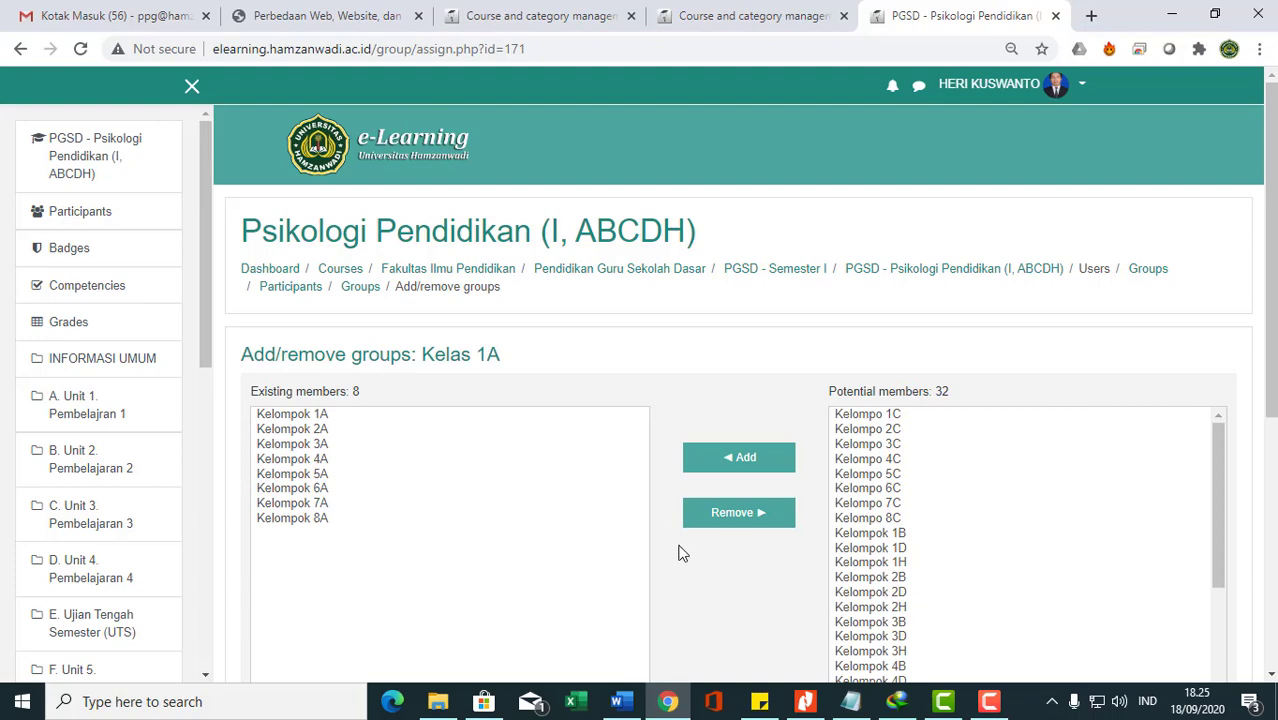
{"action": "scroll", "coordinate": [737, 505], "scroll_direction": "down", "scroll_amount": 2}
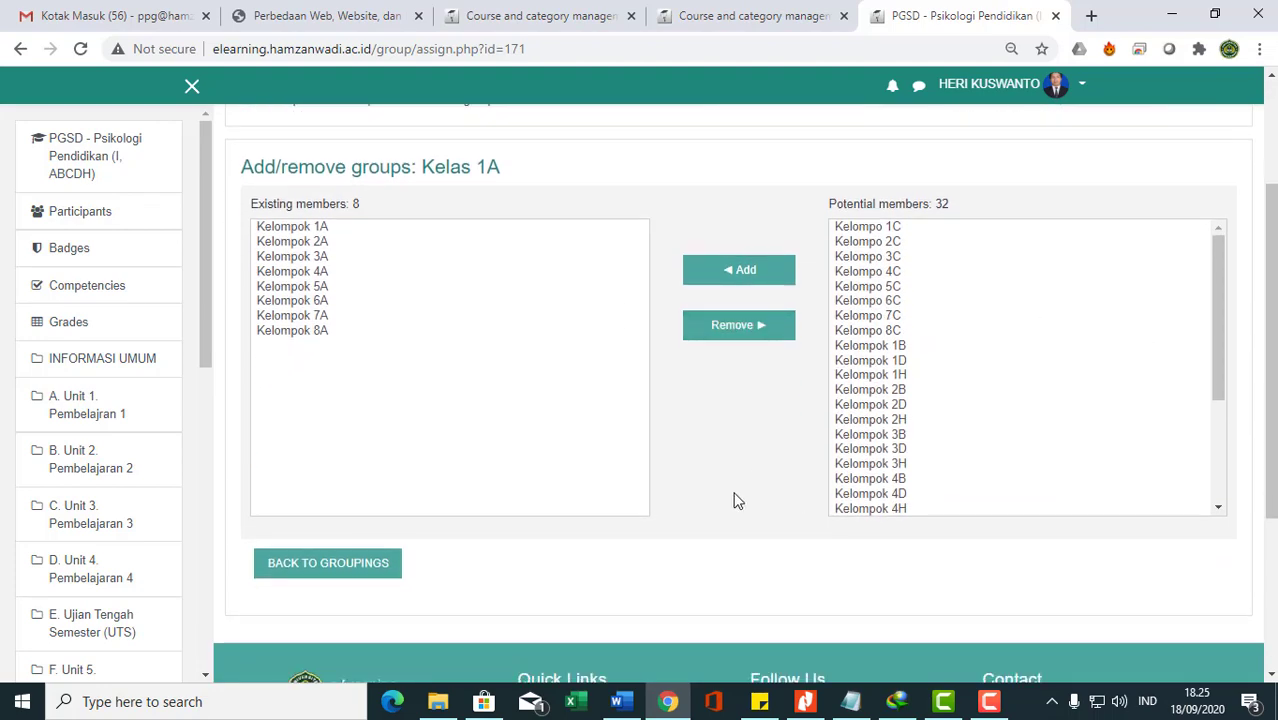
{"action": "left_click", "coordinate": [310, 570]}
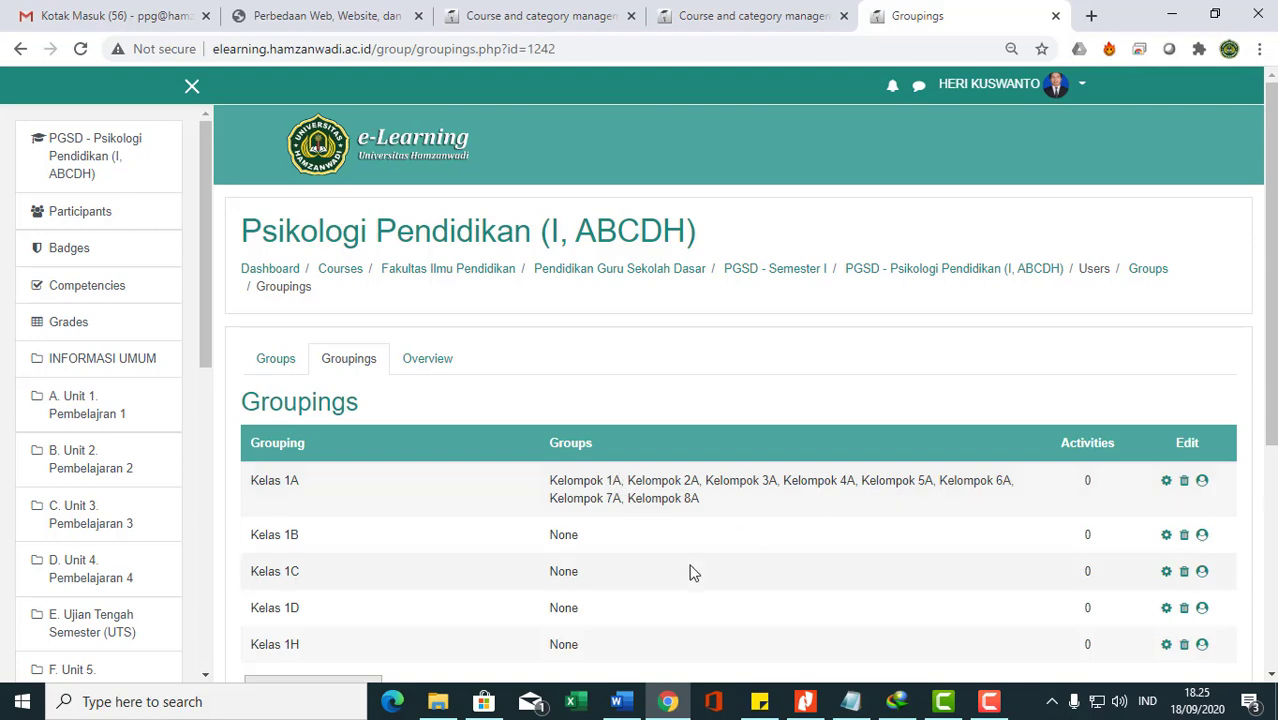
Step: Select Kelompok 1B through 8B among the potential members of the Kelas 1B grouping and add them to it
{"action": "left_click", "coordinate": [1202, 537]}
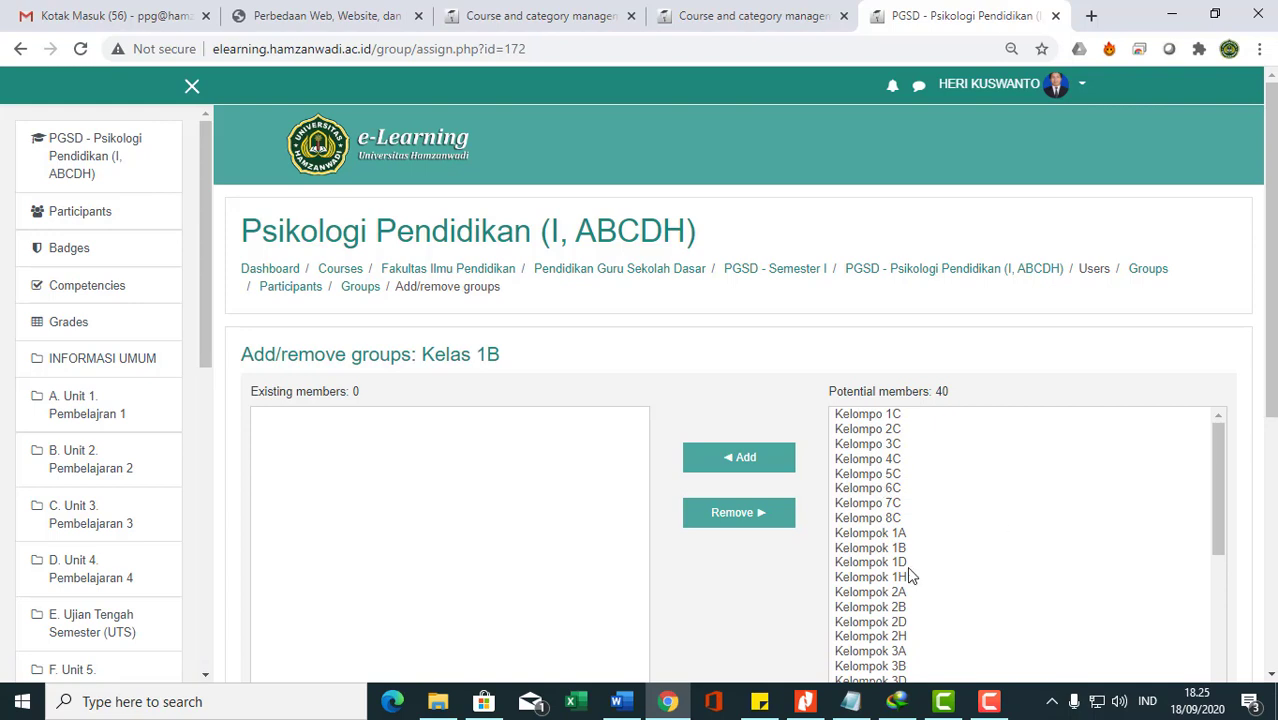
{"action": "left_click_drag", "start_coordinate": [881, 550], "coordinate": [899, 535]}
{"action": "left_click_drag", "start_coordinate": [1214, 481], "coordinate": [1219, 559]}
{"action": "left_click", "coordinate": [900, 535], "text": "ctrl"}
{"action": "left_click", "coordinate": [897, 594], "text": "ctrl"}
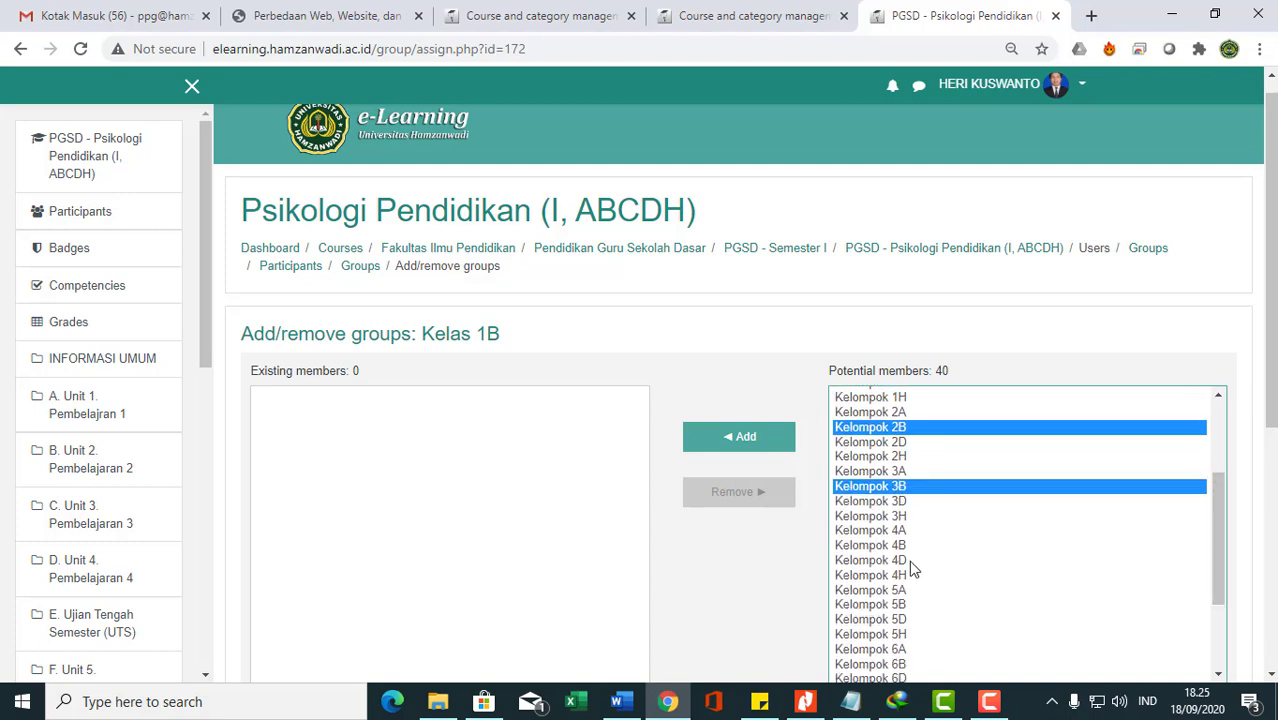
{"action": "left_click", "coordinate": [886, 546], "text": "ctrl"}
{"action": "left_click", "coordinate": [901, 606], "text": "ctrl"}
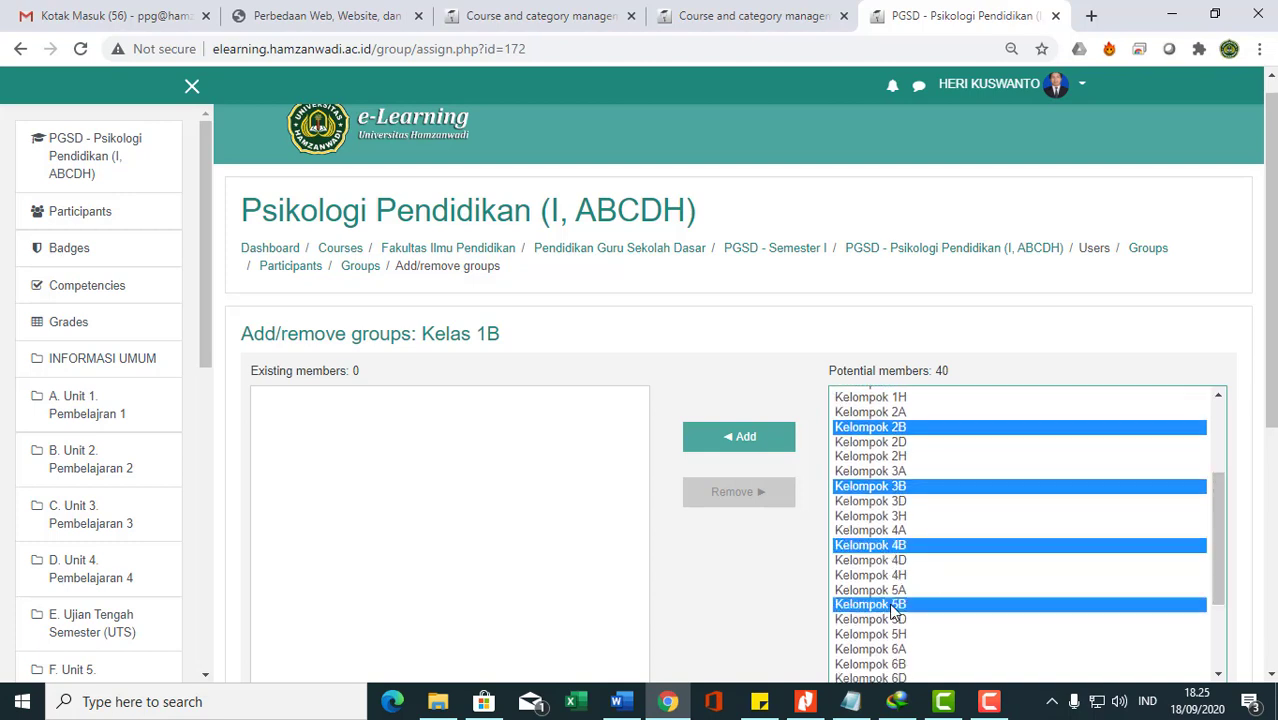
{"action": "left_click_drag", "start_coordinate": [1217, 572], "coordinate": [1218, 632]}
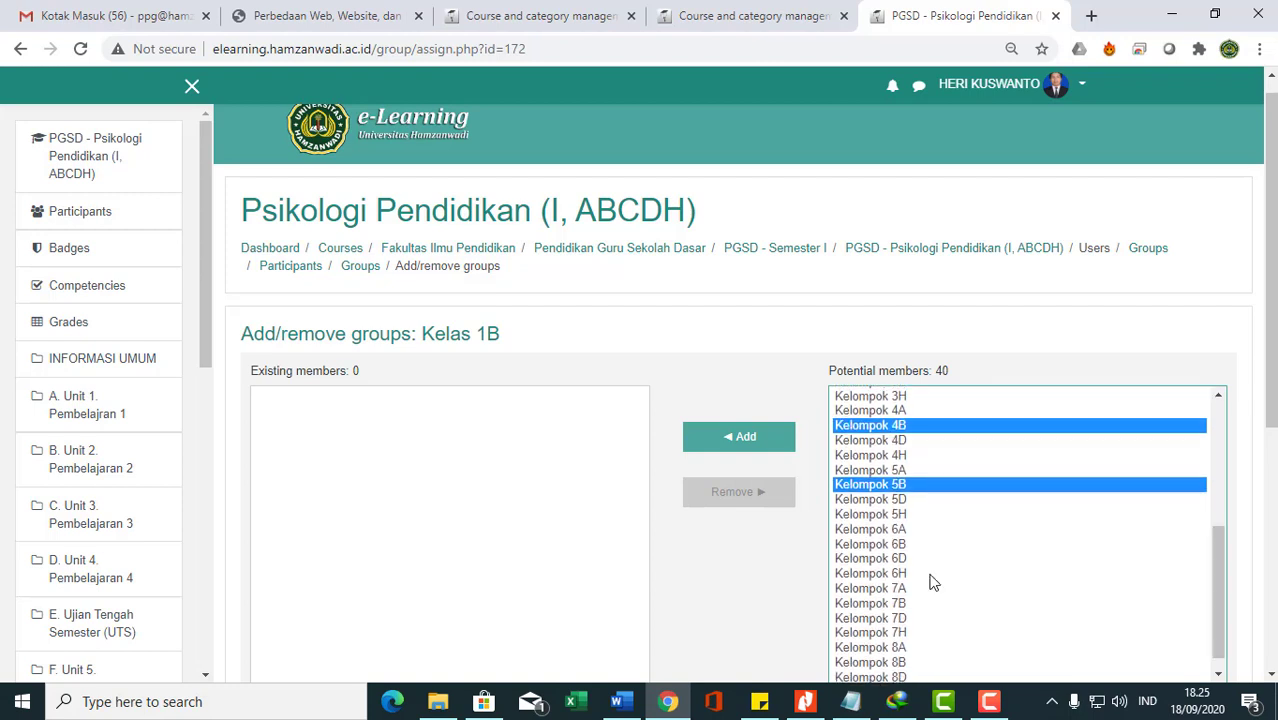
{"action": "left_click", "coordinate": [860, 545], "text": "ctrl"}
{"action": "left_click_drag", "start_coordinate": [851, 606], "coordinate": [852, 616]}
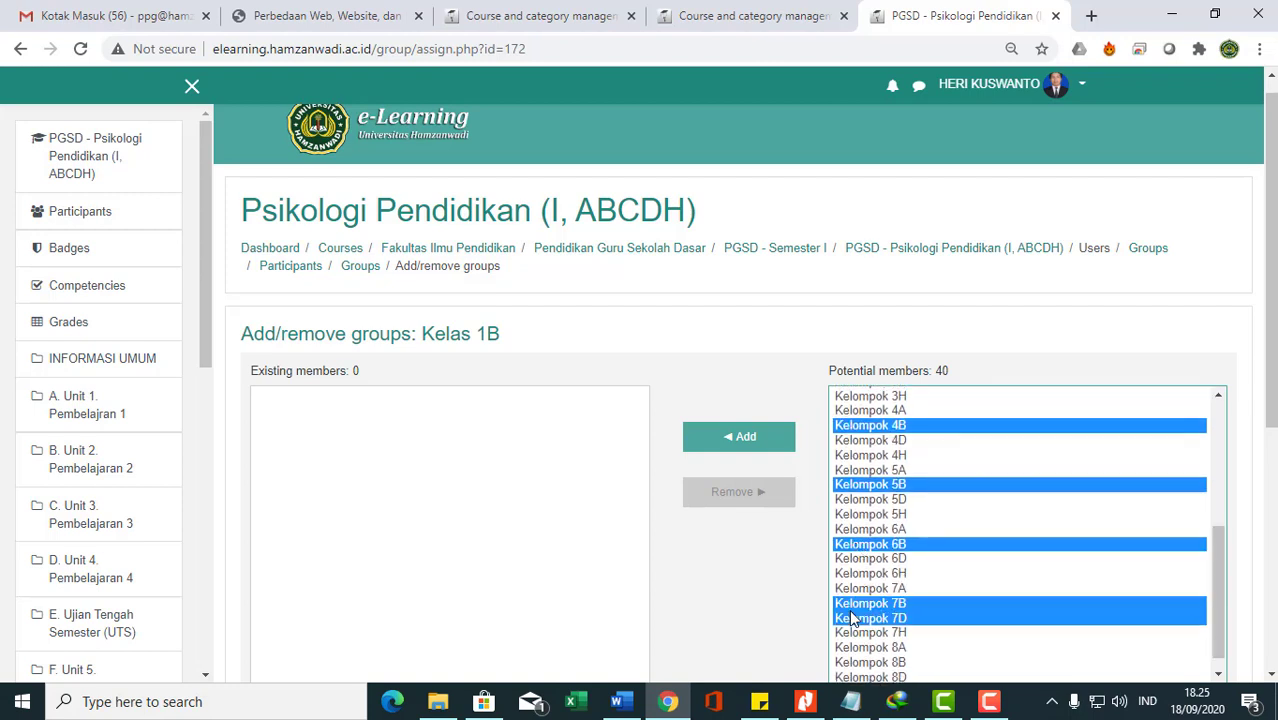
{"action": "left_click", "coordinate": [860, 609], "text": "ctrl"}
{"action": "left_click", "coordinate": [867, 607], "text": "ctrl"}
{"action": "left_click", "coordinate": [871, 619], "text": "ctrl"}
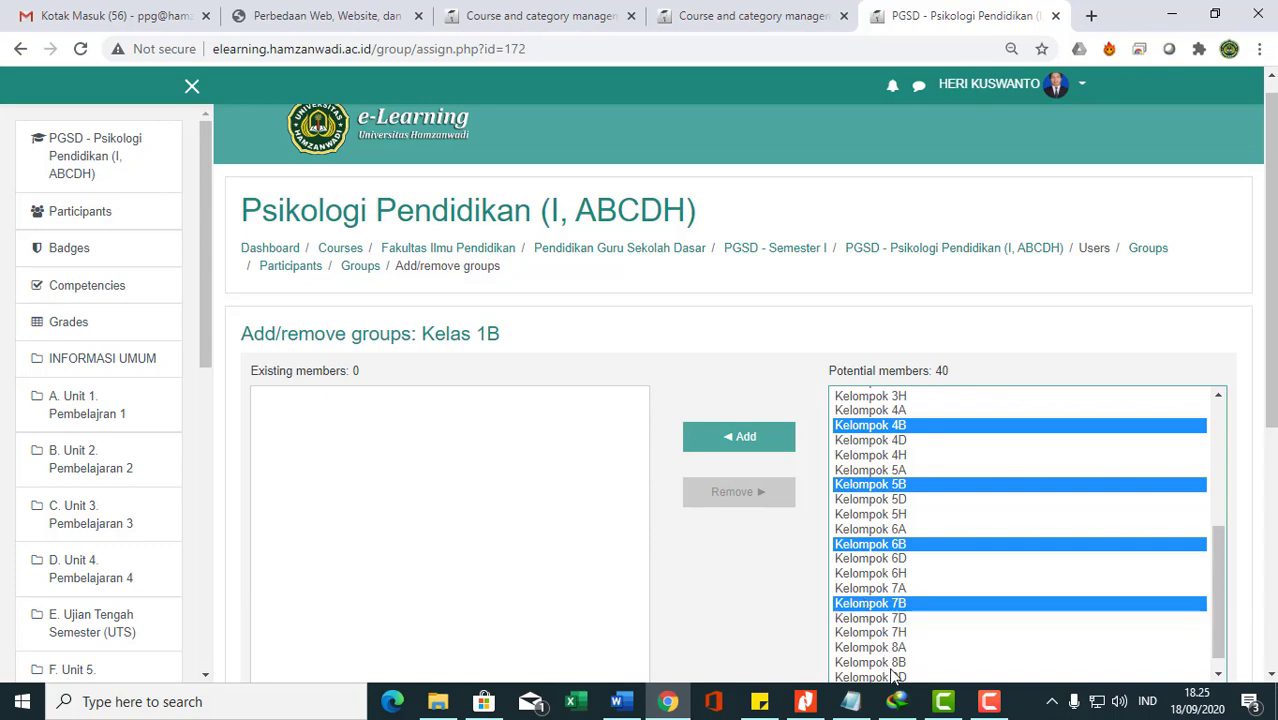
{"action": "left_click", "coordinate": [882, 663], "text": "ctrl"}
{"action": "left_click", "coordinate": [760, 447]}
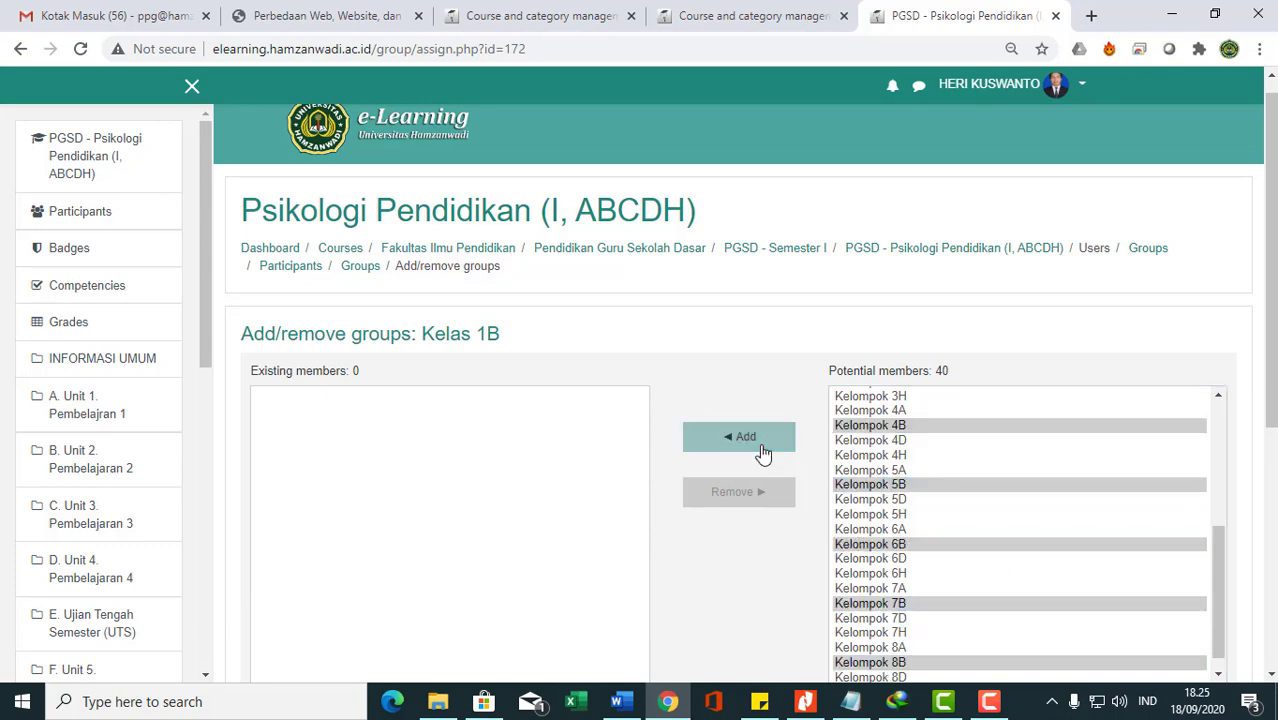
Step: Return to the groupings list and check the groups assigned to Kelas 1B
{"action": "scroll", "coordinate": [815, 480], "scroll_direction": "down", "scroll_amount": 5}
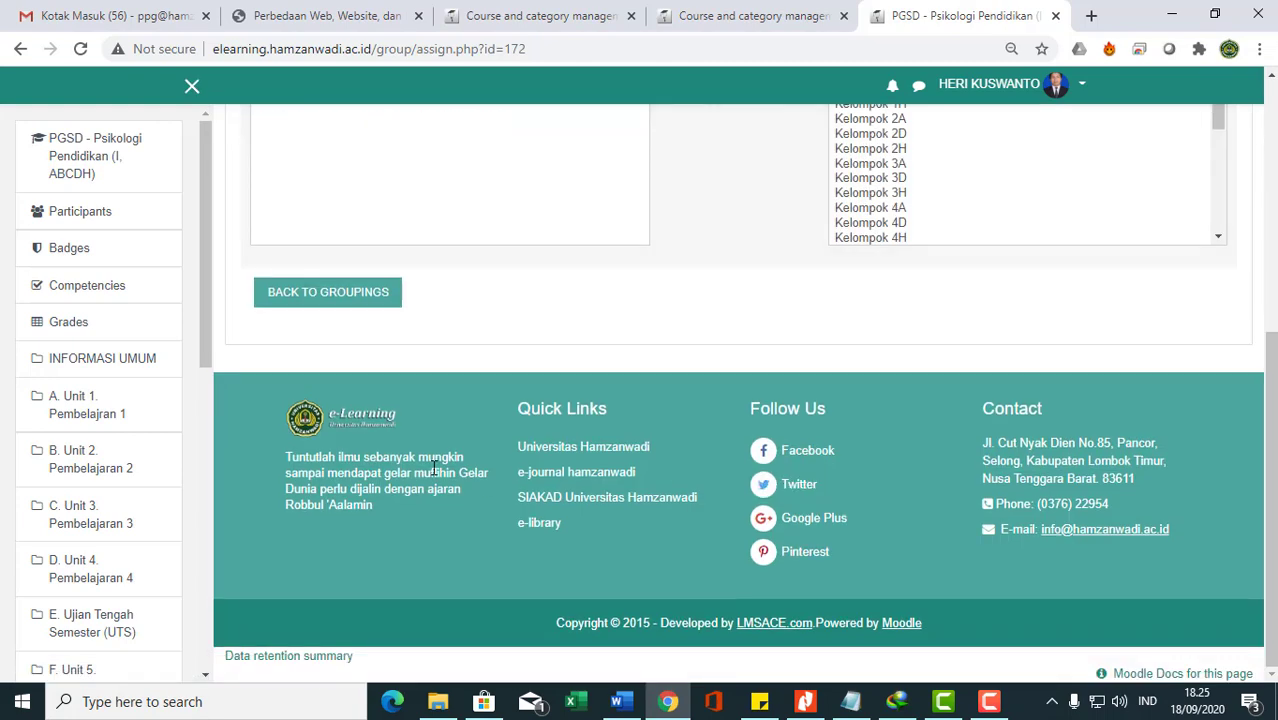
{"action": "left_click", "coordinate": [360, 302]}
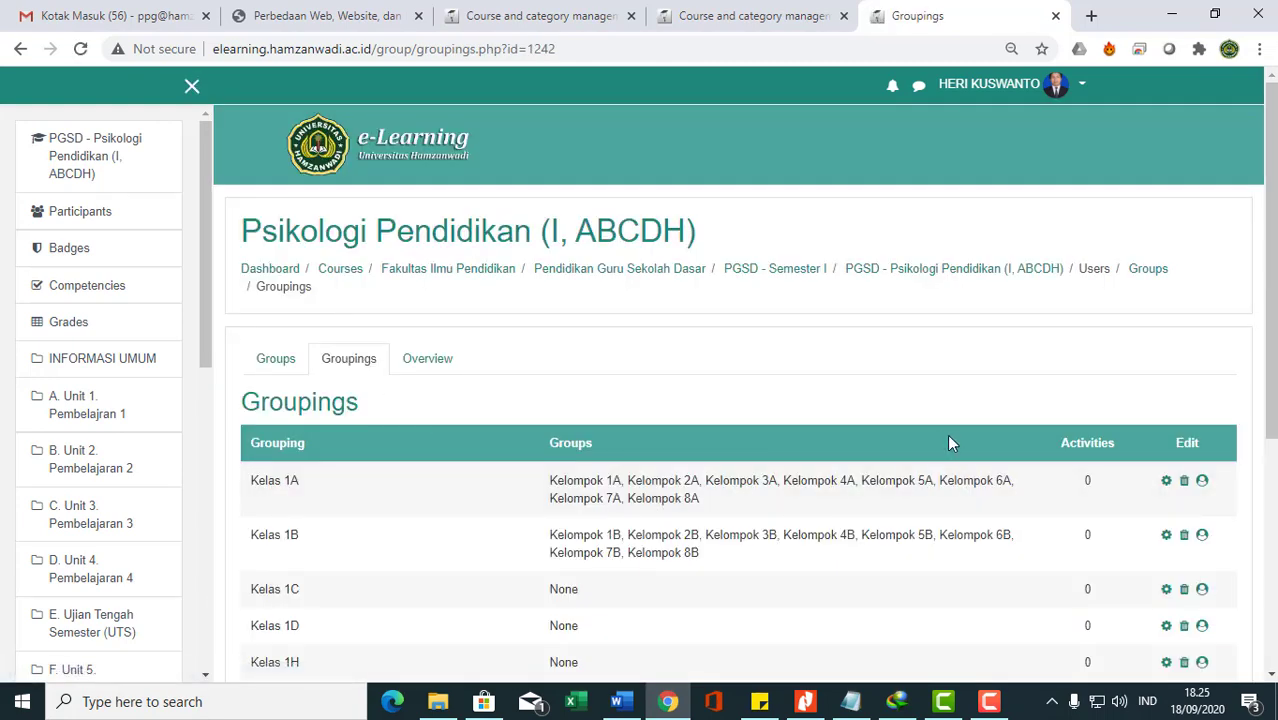
{"action": "scroll", "coordinate": [945, 436], "scroll_direction": "down", "scroll_amount": 3}
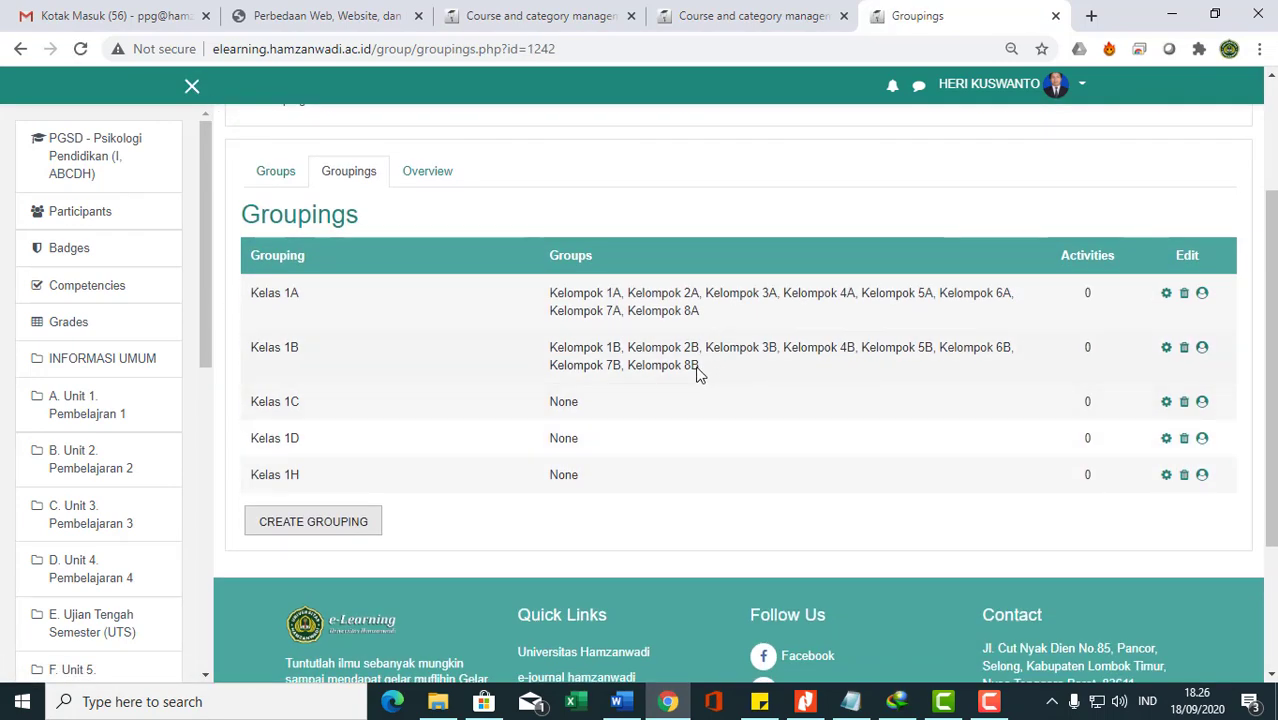
{"action": "left_click_drag", "start_coordinate": [700, 366], "coordinate": [562, 347]}
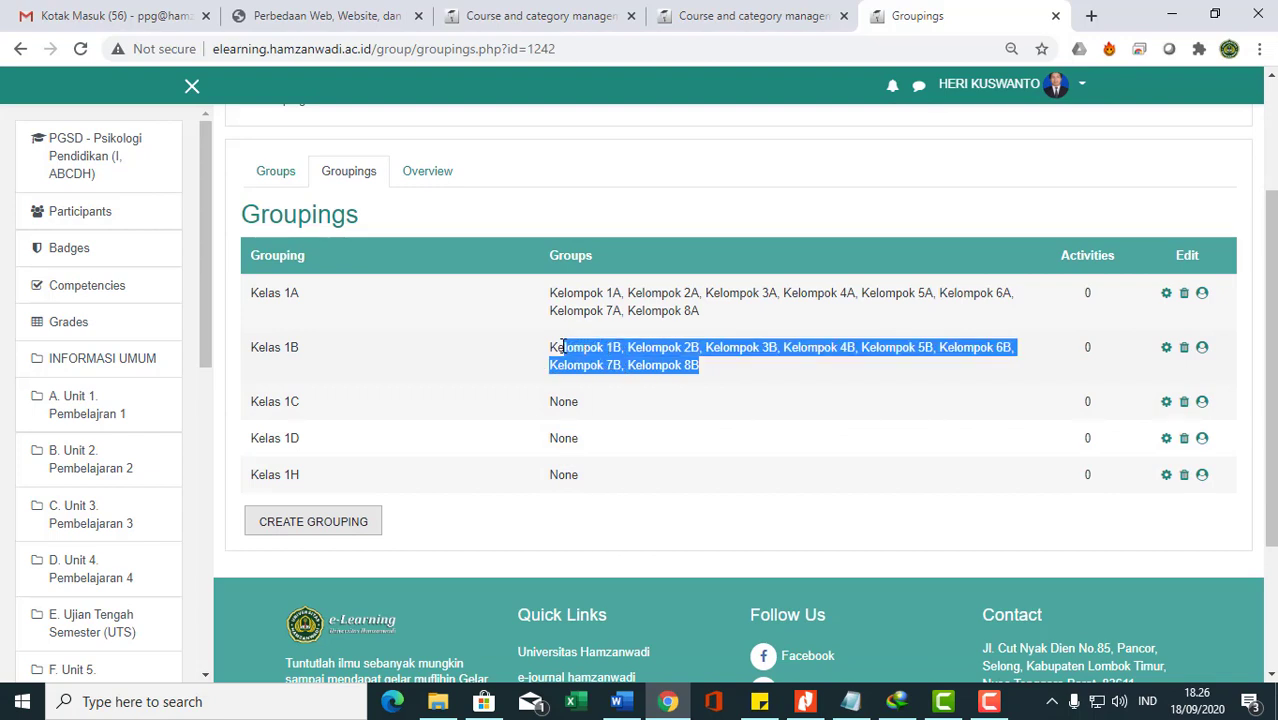
Step: Add Kelompo 1C through Kelompo 8C to the Kelas 1C grouping and return to the groupings
{"action": "left_click", "coordinate": [1202, 403]}
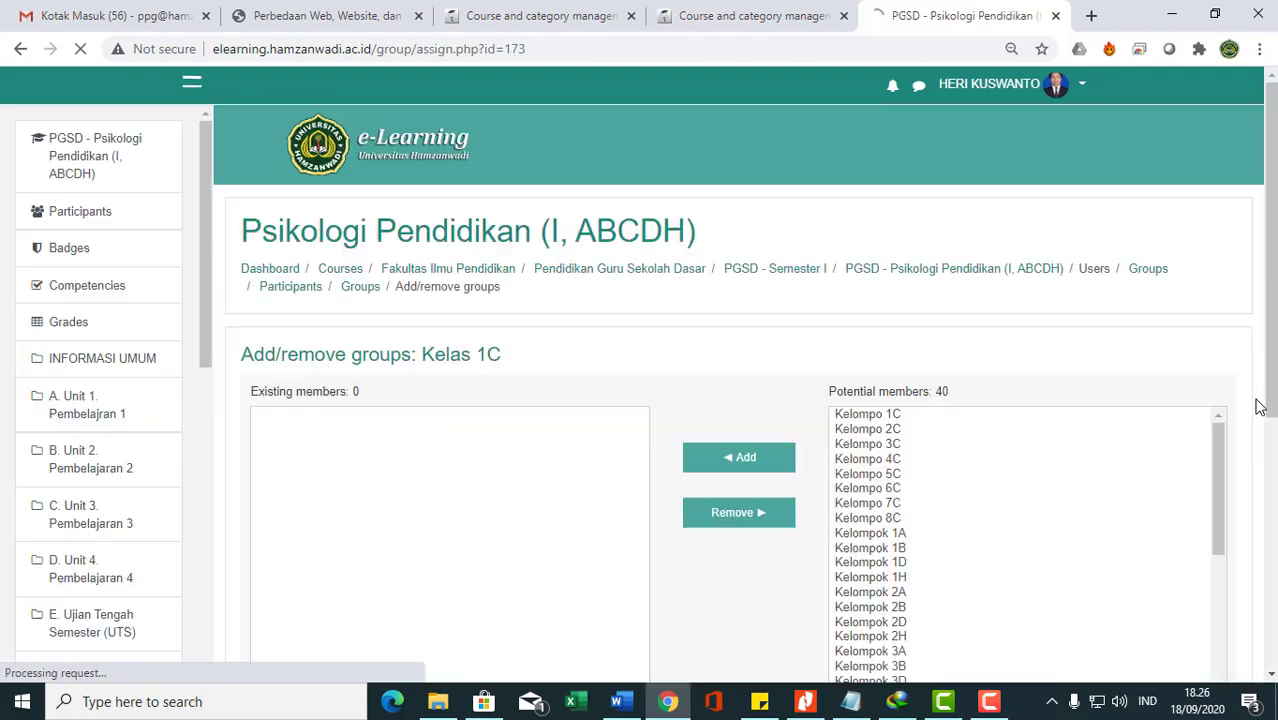
{"action": "left_click", "coordinate": [893, 416]}
{"action": "scroll", "coordinate": [895, 420], "scroll_direction": "down", "scroll_amount": 1}
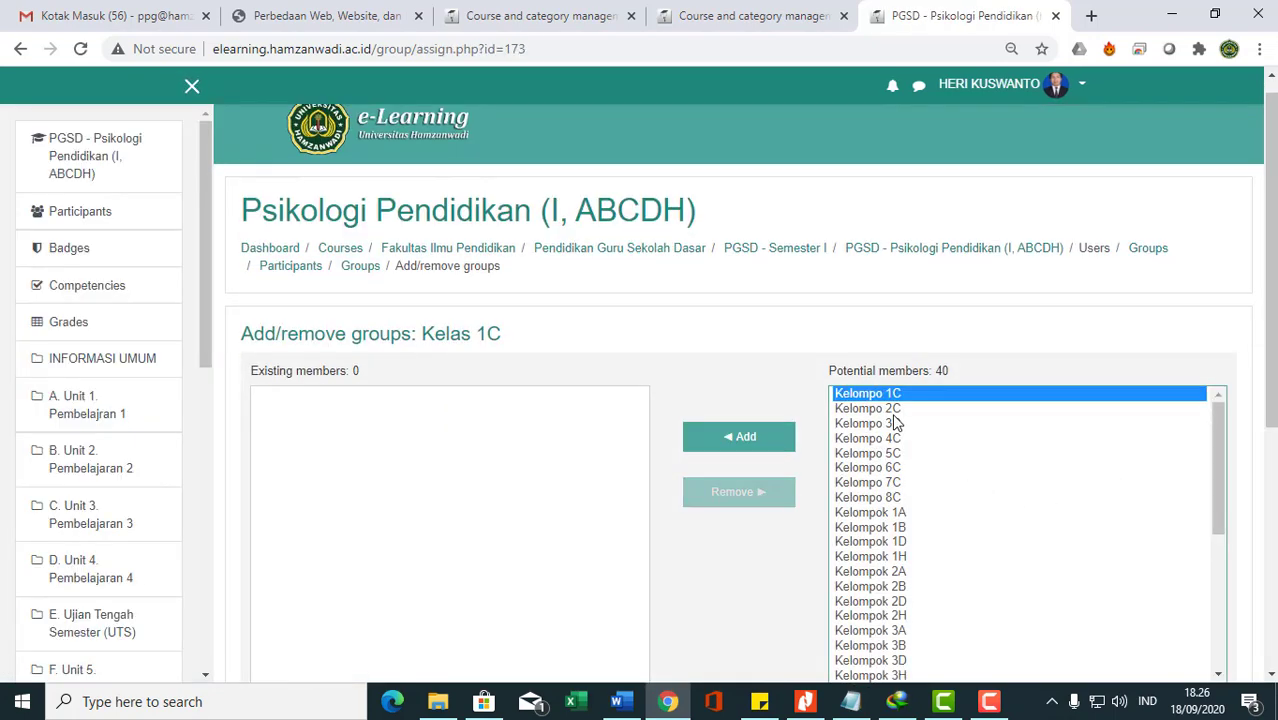
{"action": "left_click", "coordinate": [893, 408], "text": "shift"}
{"action": "left_click_drag", "start_coordinate": [896, 428], "coordinate": [886, 500]}
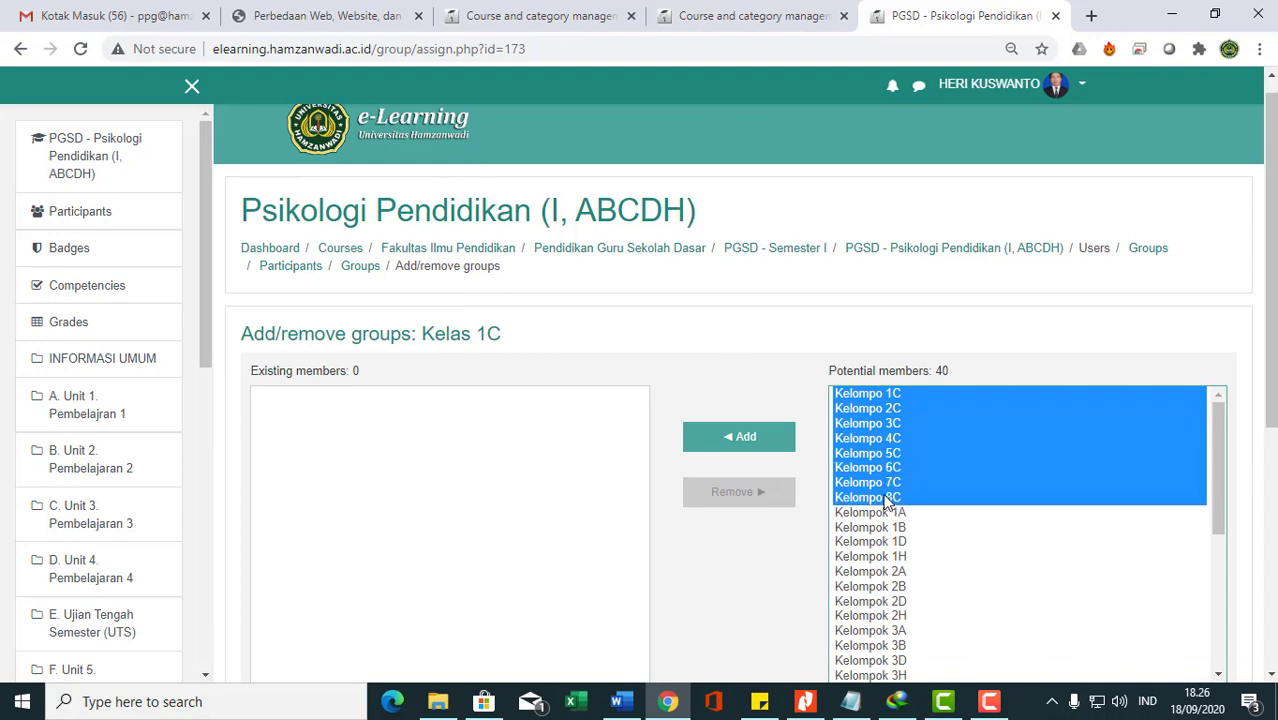
{"action": "left_click", "coordinate": [745, 440]}
{"action": "scroll", "coordinate": [700, 448], "scroll_direction": "down", "scroll_amount": 3}
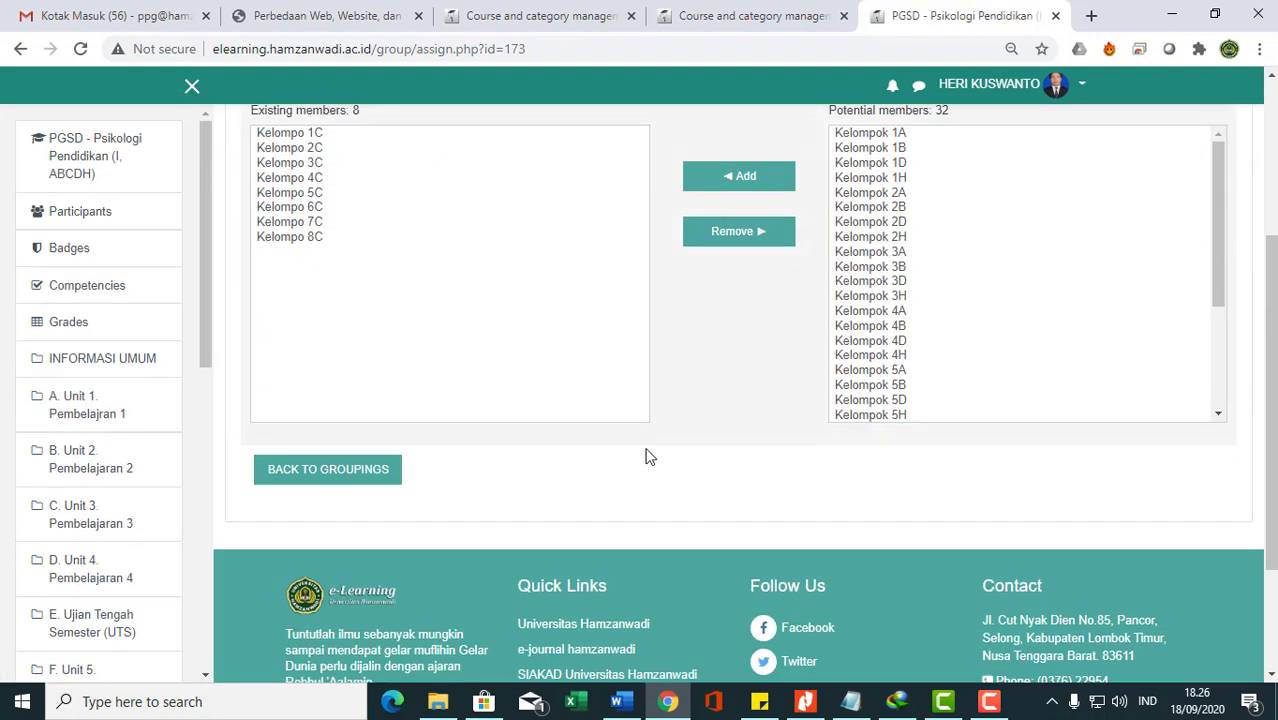
{"action": "left_click", "coordinate": [357, 478]}
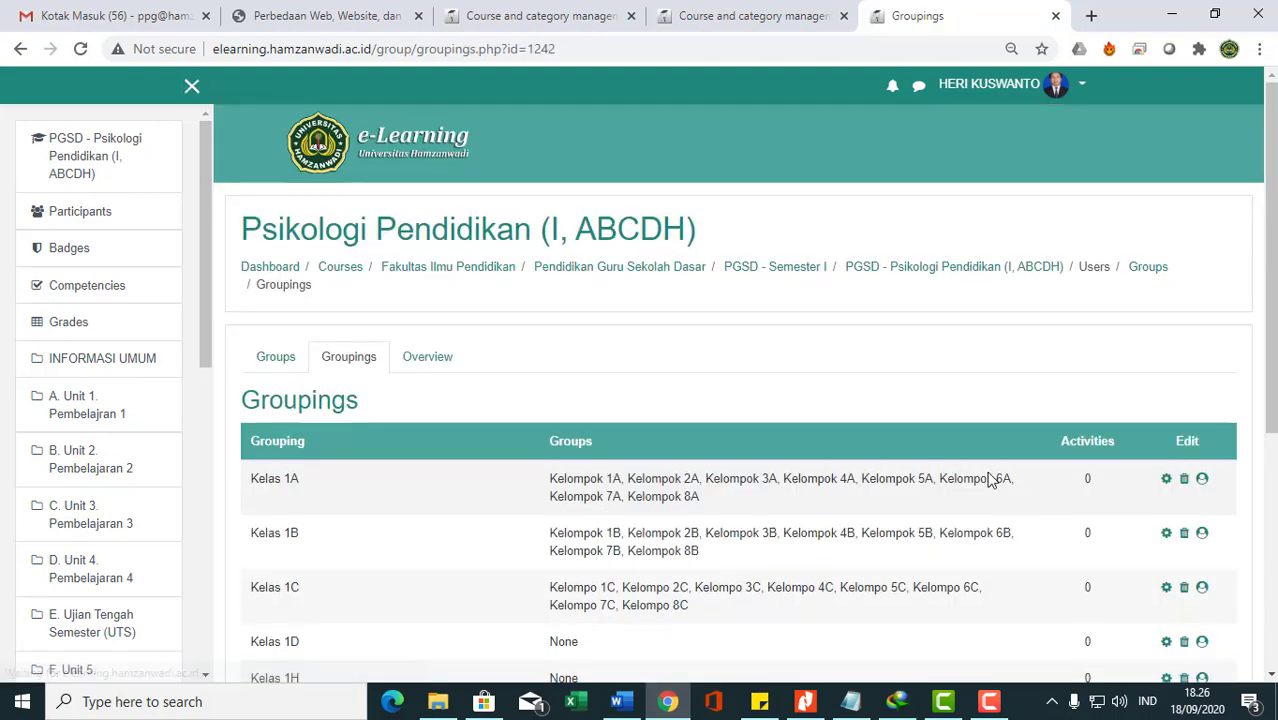
Step: Select Kelompok 1D through 8D for the Kelas 1D grouping, add them as members, and return to the groupings
{"action": "scroll", "coordinate": [793, 449], "scroll_direction": "down", "scroll_amount": 3}
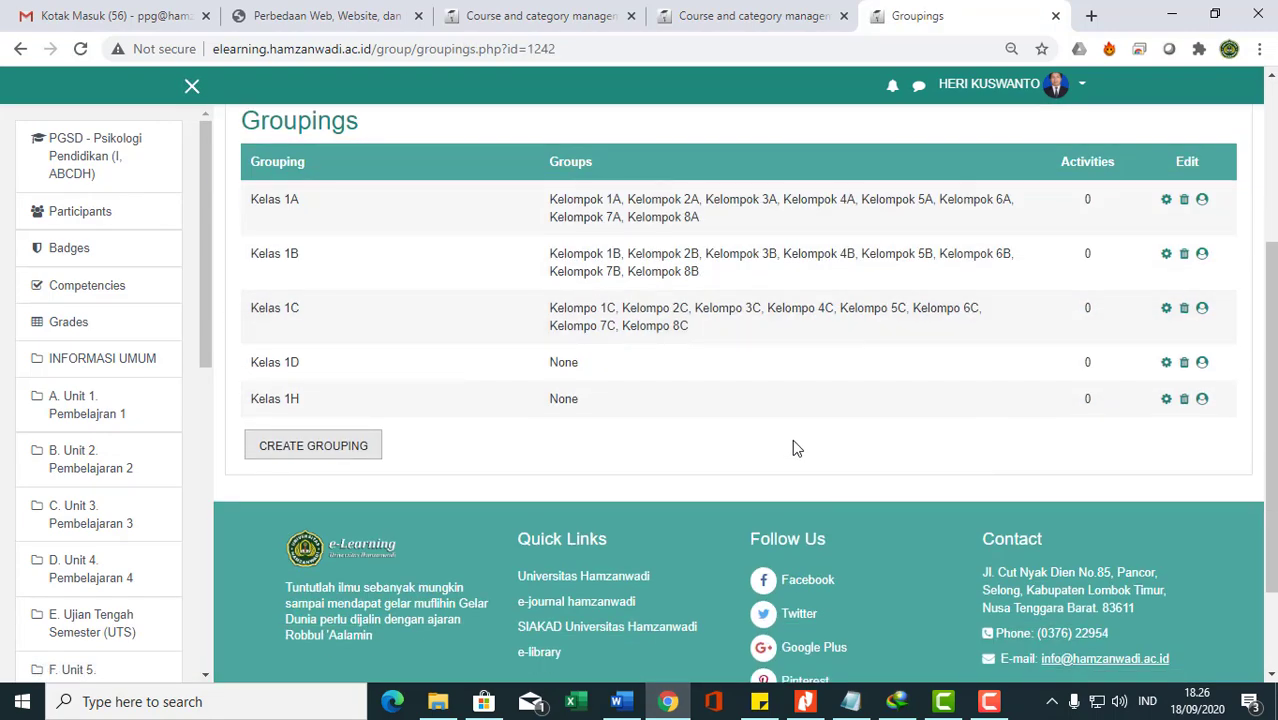
{"action": "left_click", "coordinate": [1202, 364]}
{"action": "scroll", "coordinate": [940, 455], "scroll_direction": "down", "scroll_amount": 3}
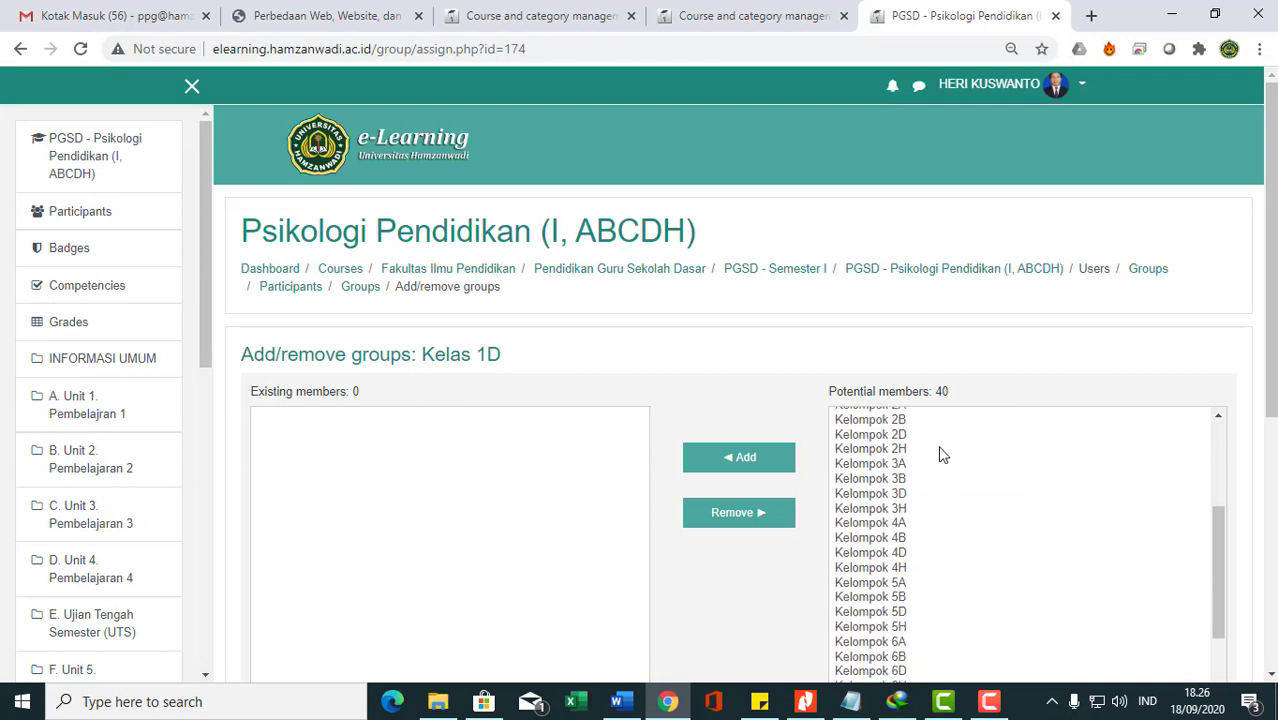
{"action": "scroll", "coordinate": [940, 455], "scroll_direction": "up", "scroll_amount": 2}
{"action": "left_click", "coordinate": [898, 468]}
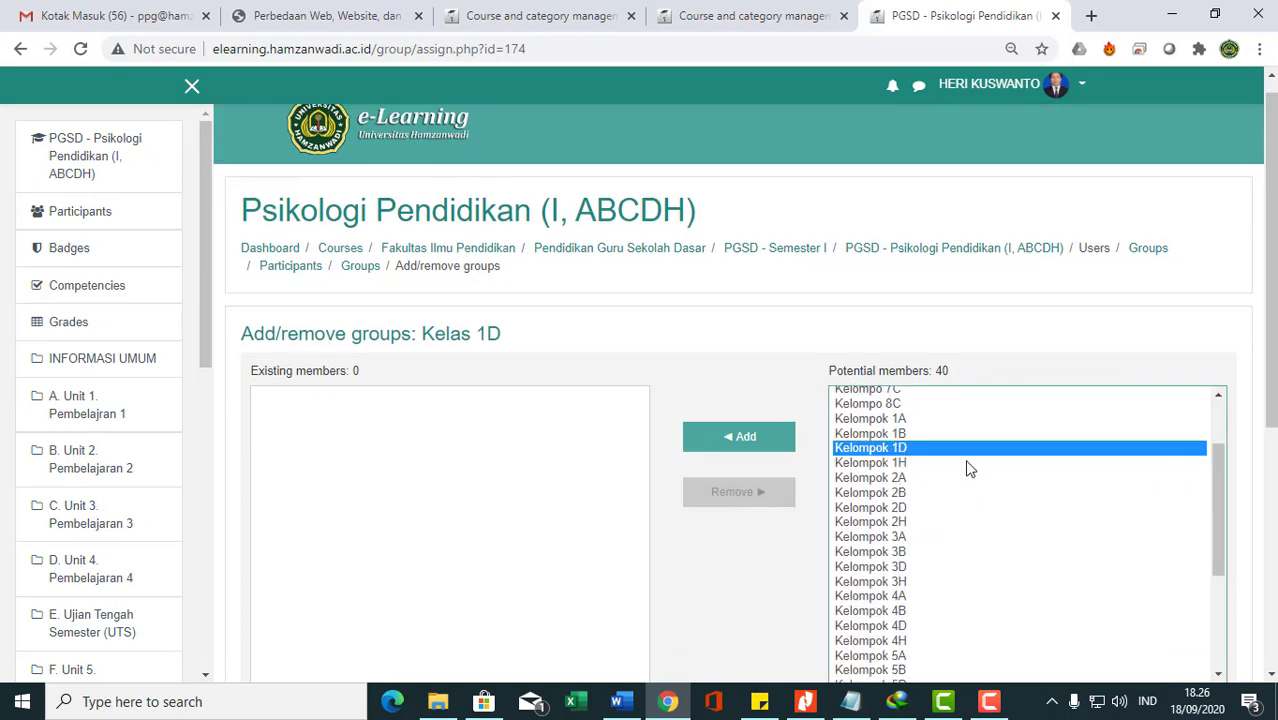
{"action": "left_click", "coordinate": [904, 510], "text": "ctrl"}
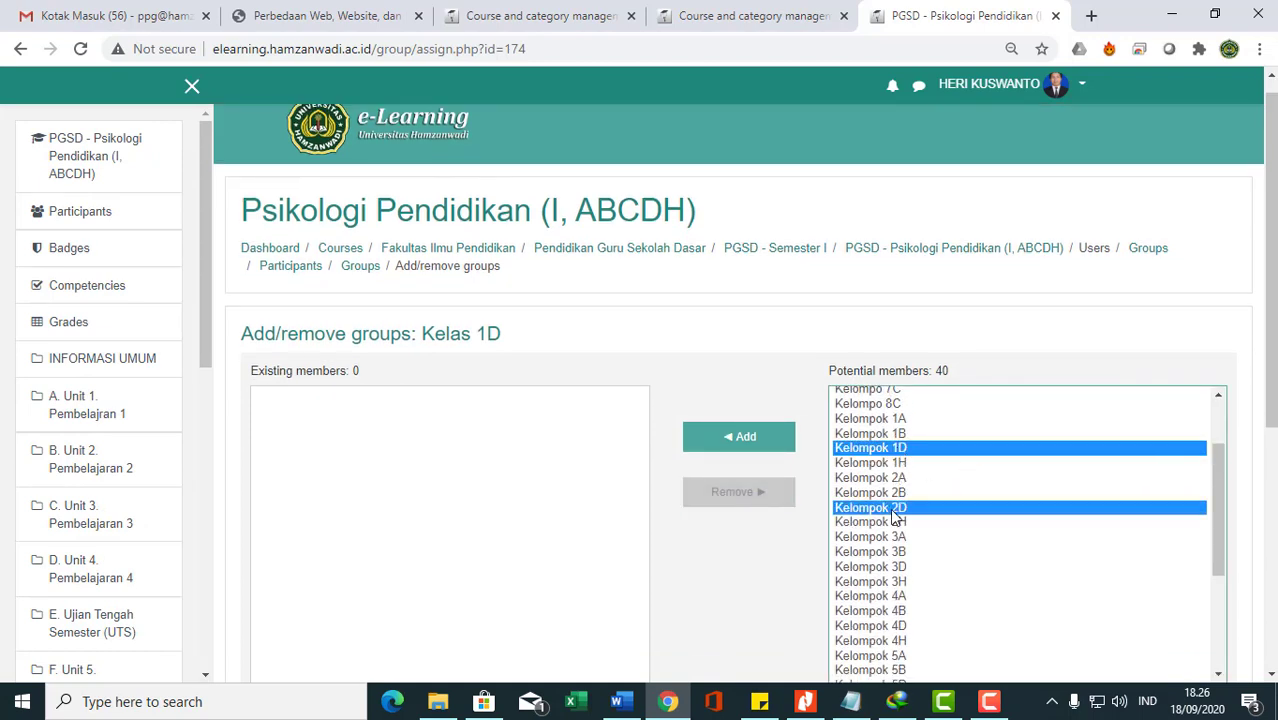
{"action": "left_click", "coordinate": [900, 568], "text": "ctrl"}
{"action": "left_click", "coordinate": [897, 627], "text": "ctrl"}
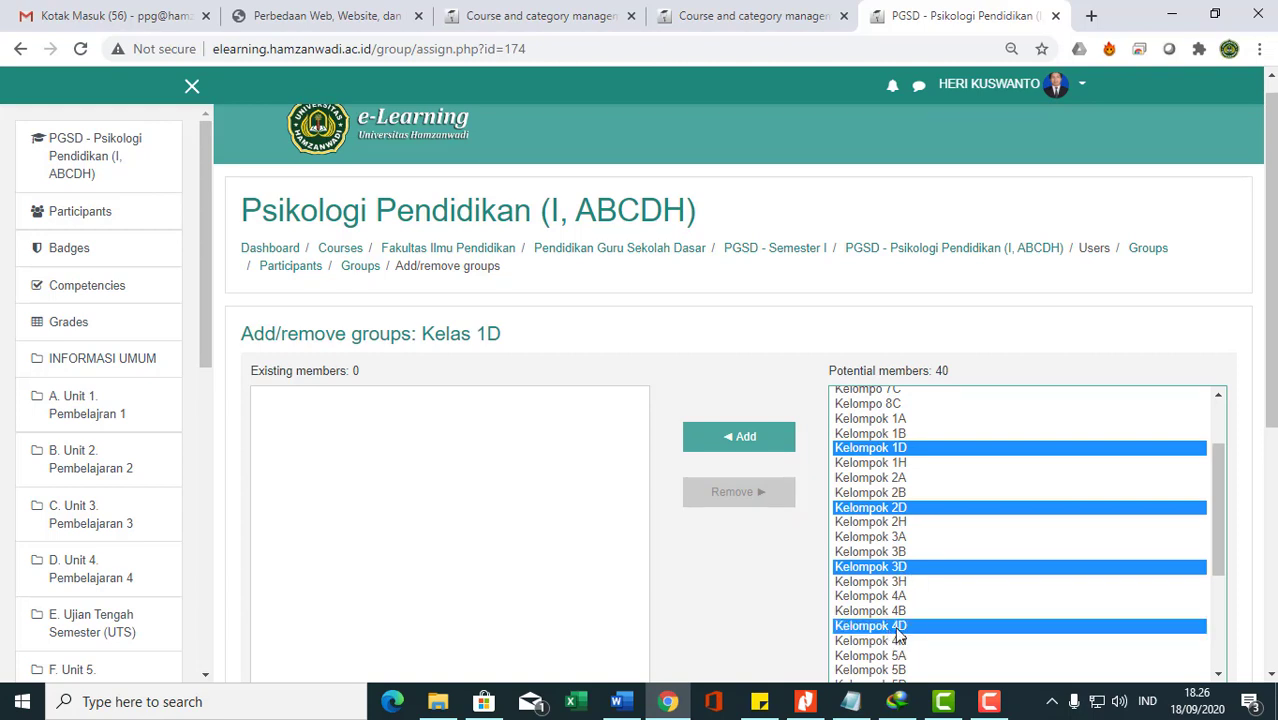
{"action": "left_click_drag", "start_coordinate": [1218, 528], "coordinate": [1211, 595]}
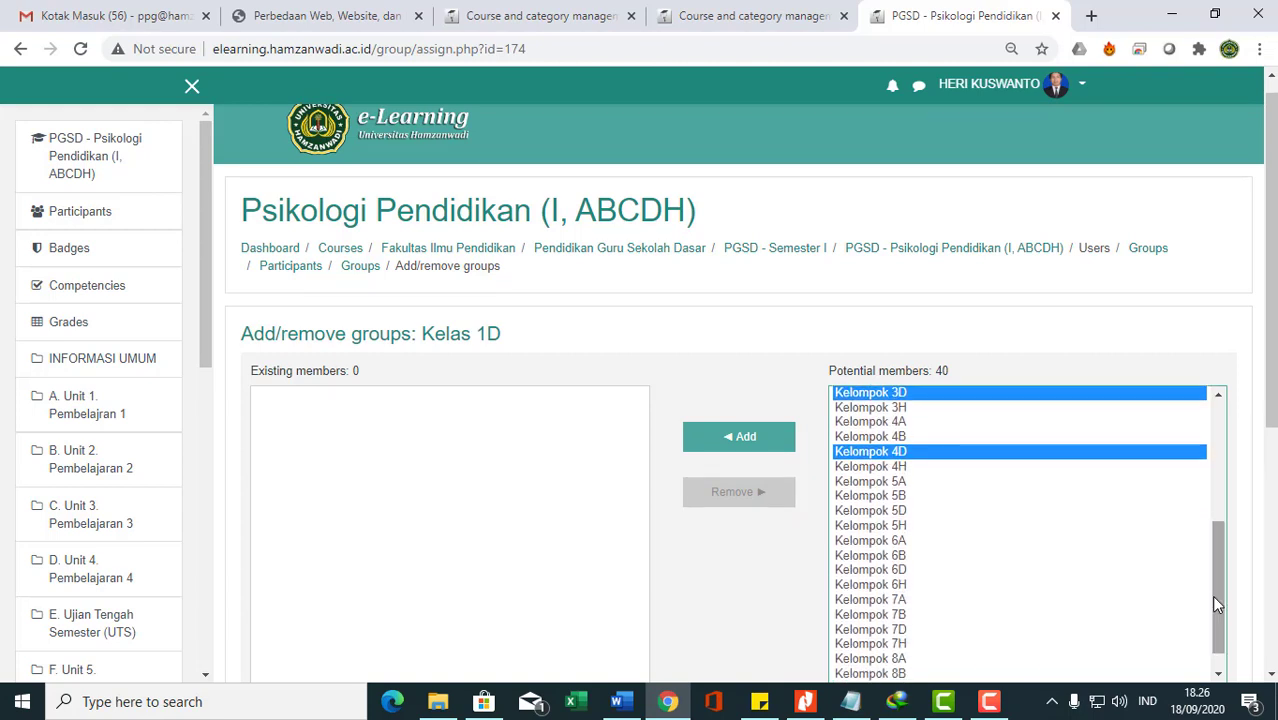
{"action": "left_click", "coordinate": [897, 512], "text": "ctrl"}
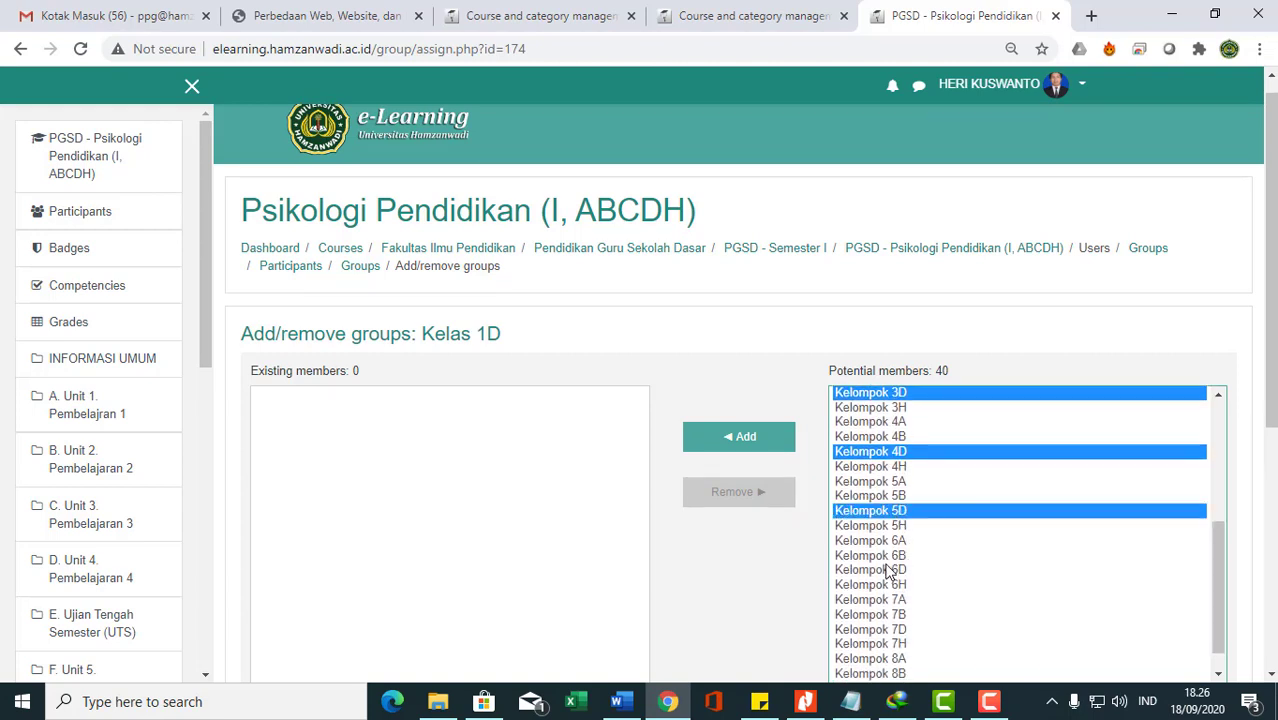
{"action": "left_click", "coordinate": [887, 569], "text": "ctrl"}
{"action": "left_click", "coordinate": [896, 630], "text": "ctrl"}
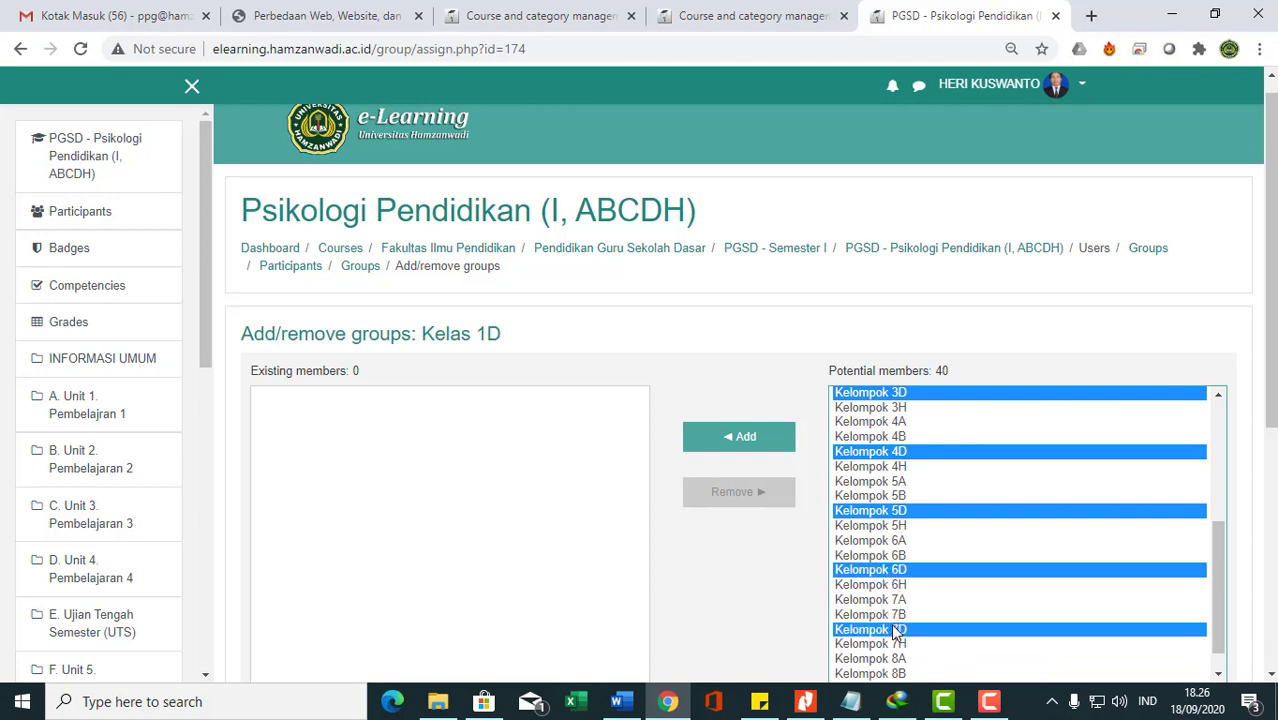
{"action": "left_click_drag", "start_coordinate": [1214, 591], "coordinate": [1212, 628]}
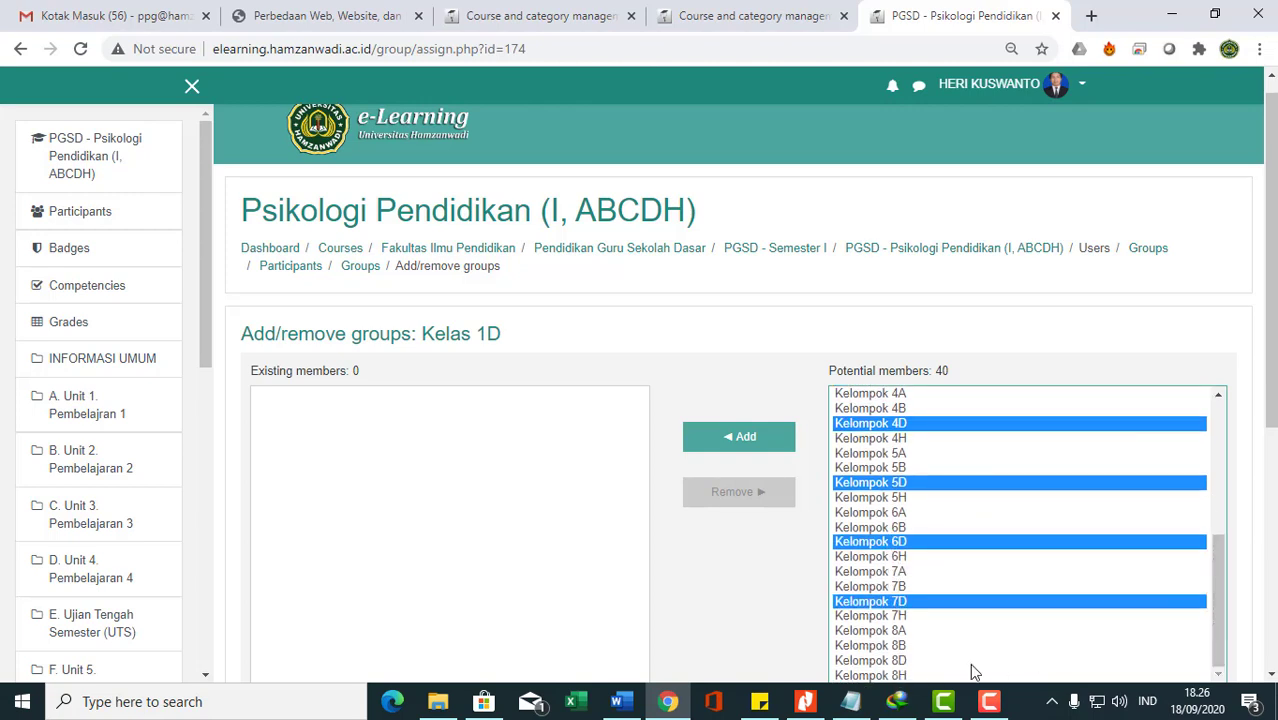
{"action": "left_click", "coordinate": [885, 662], "text": "ctrl"}
{"action": "left_click", "coordinate": [762, 444]}
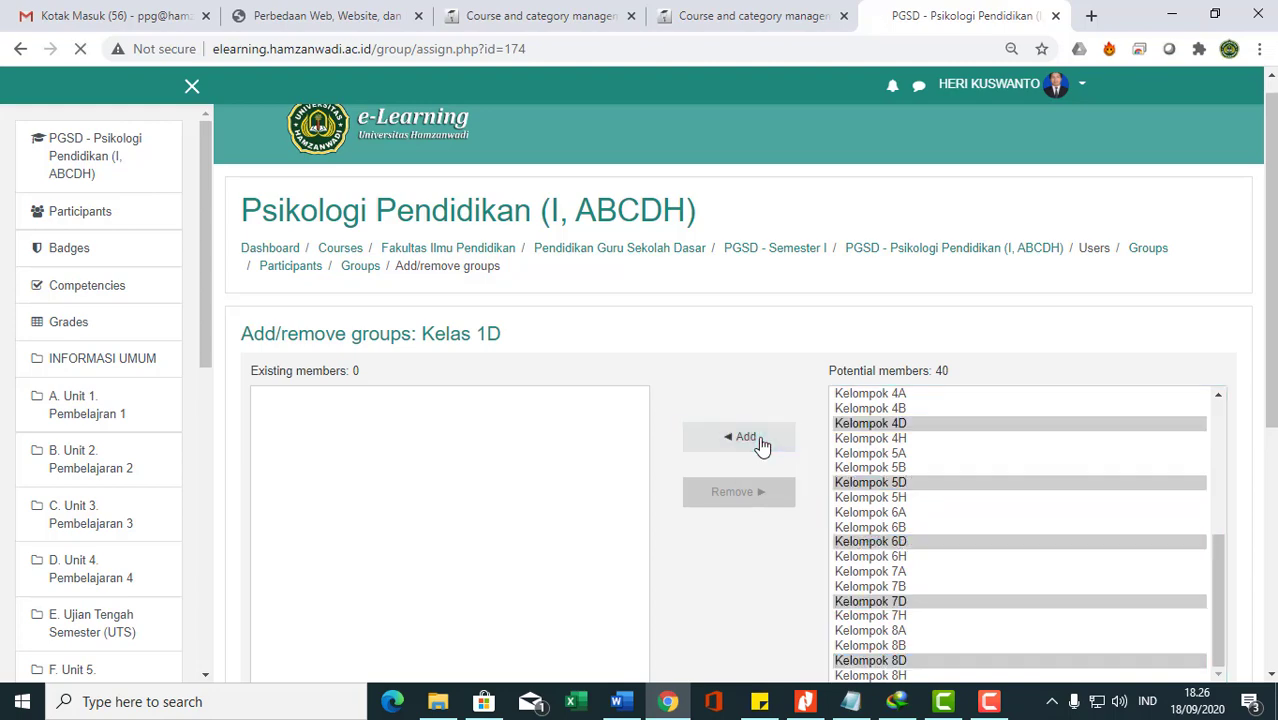
{"action": "scroll", "coordinate": [388, 444], "scroll_direction": "down", "scroll_amount": 4}
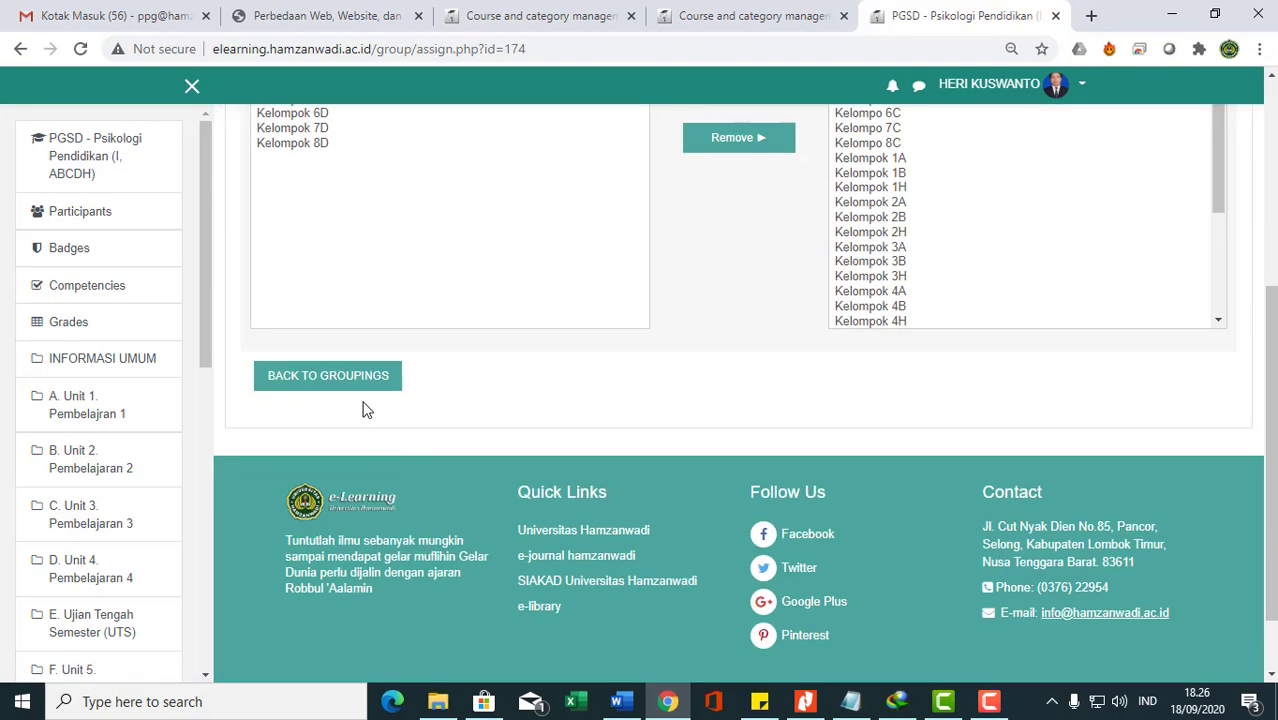
{"action": "scroll", "coordinate": [915, 591], "scroll_direction": "down", "scroll_amount": 1}
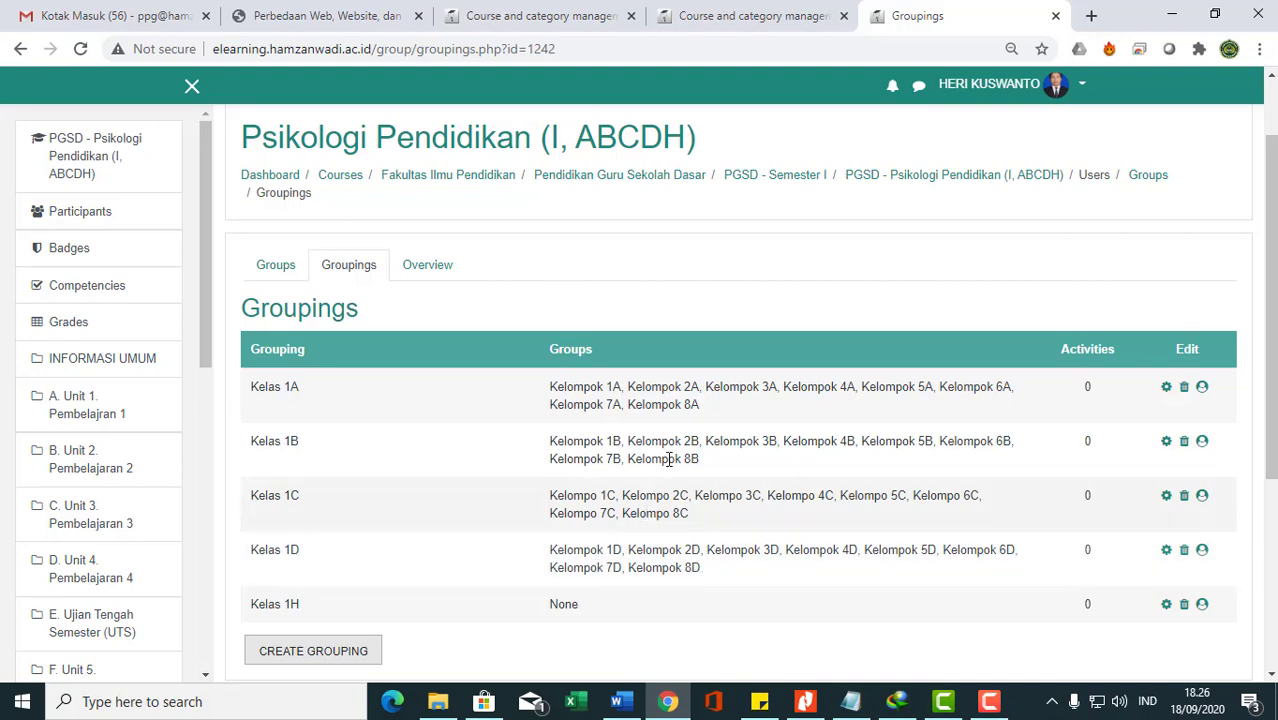
Step: Add Kelompok 1H through 8H from the potential members to the Kelas 1H grouping and return to the groupings
{"action": "scroll", "coordinate": [465, 535], "scroll_direction": "down", "scroll_amount": 2}
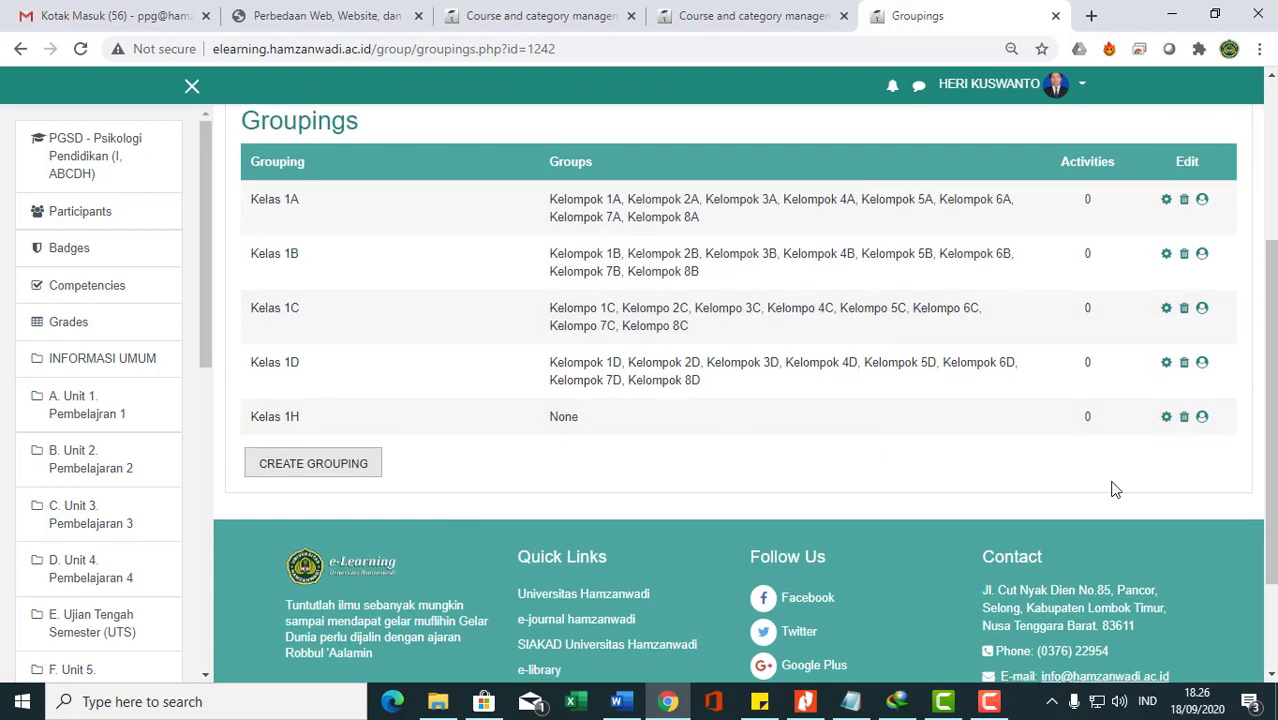
{"action": "left_click", "coordinate": [1202, 418]}
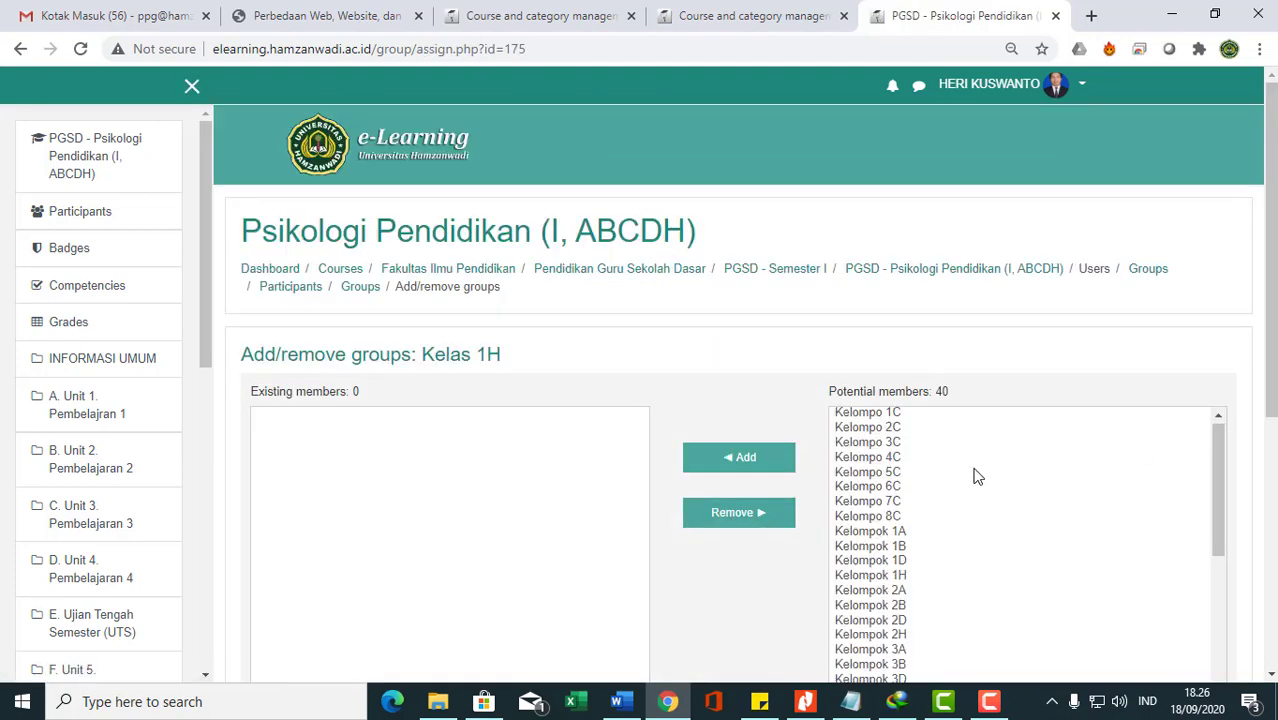
{"action": "scroll", "coordinate": [975, 472], "scroll_direction": "down", "scroll_amount": 2}
{"action": "left_click", "coordinate": [895, 484]}
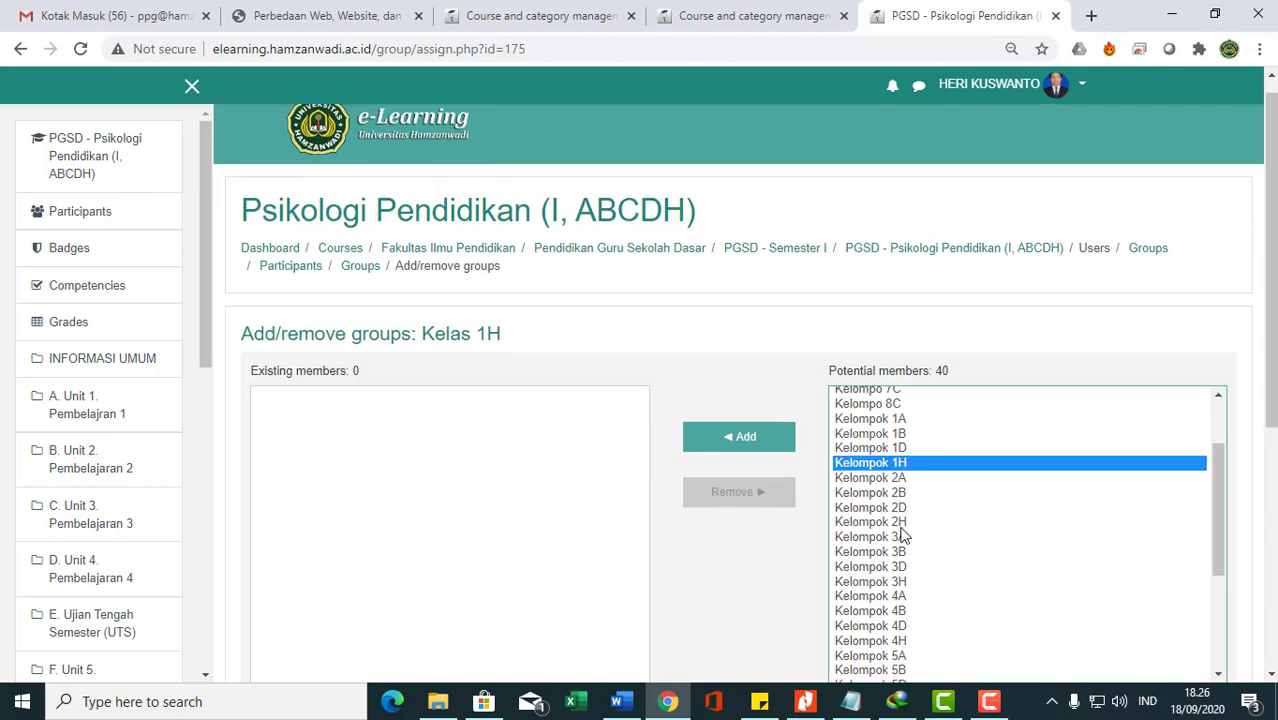
{"action": "left_click", "coordinate": [899, 523], "text": "ctrl"}
{"action": "left_click", "coordinate": [895, 583], "text": "ctrl"}
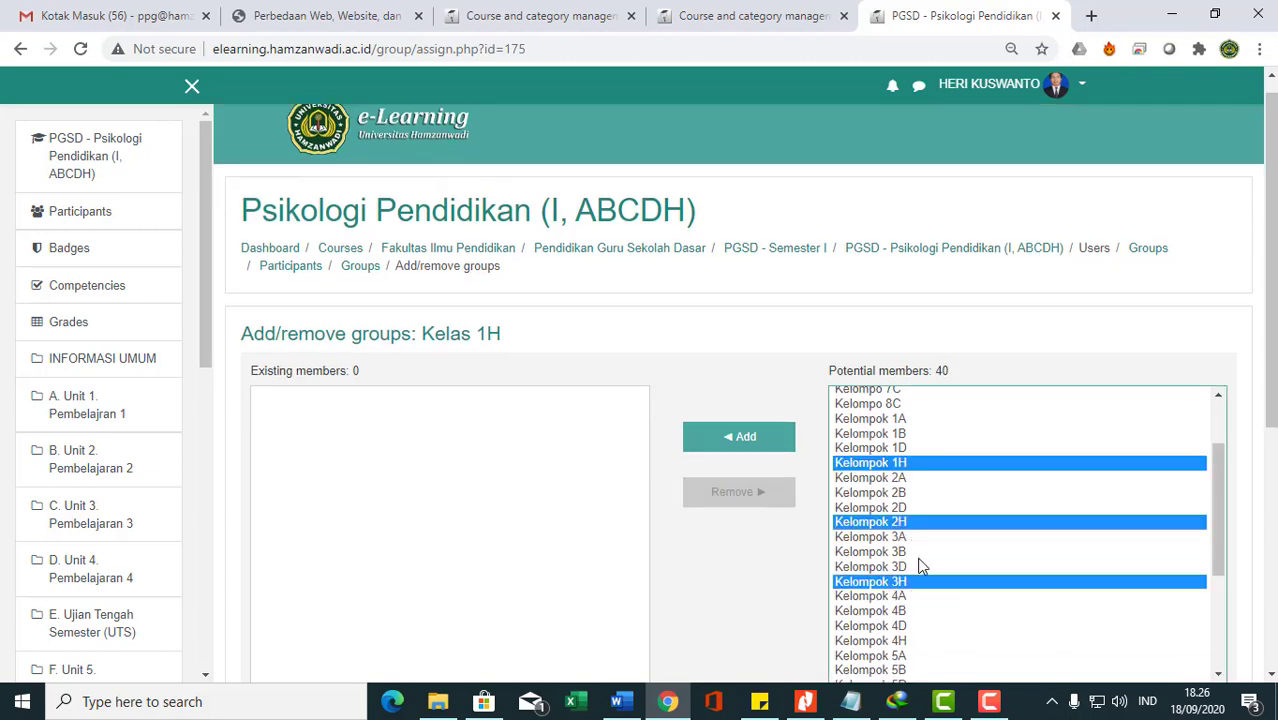
{"action": "left_click", "coordinate": [903, 641], "text": "ctrl"}
{"action": "left_click_drag", "start_coordinate": [1221, 523], "coordinate": [1227, 624]}
{"action": "left_click", "coordinate": [895, 498], "text": "ctrl"}
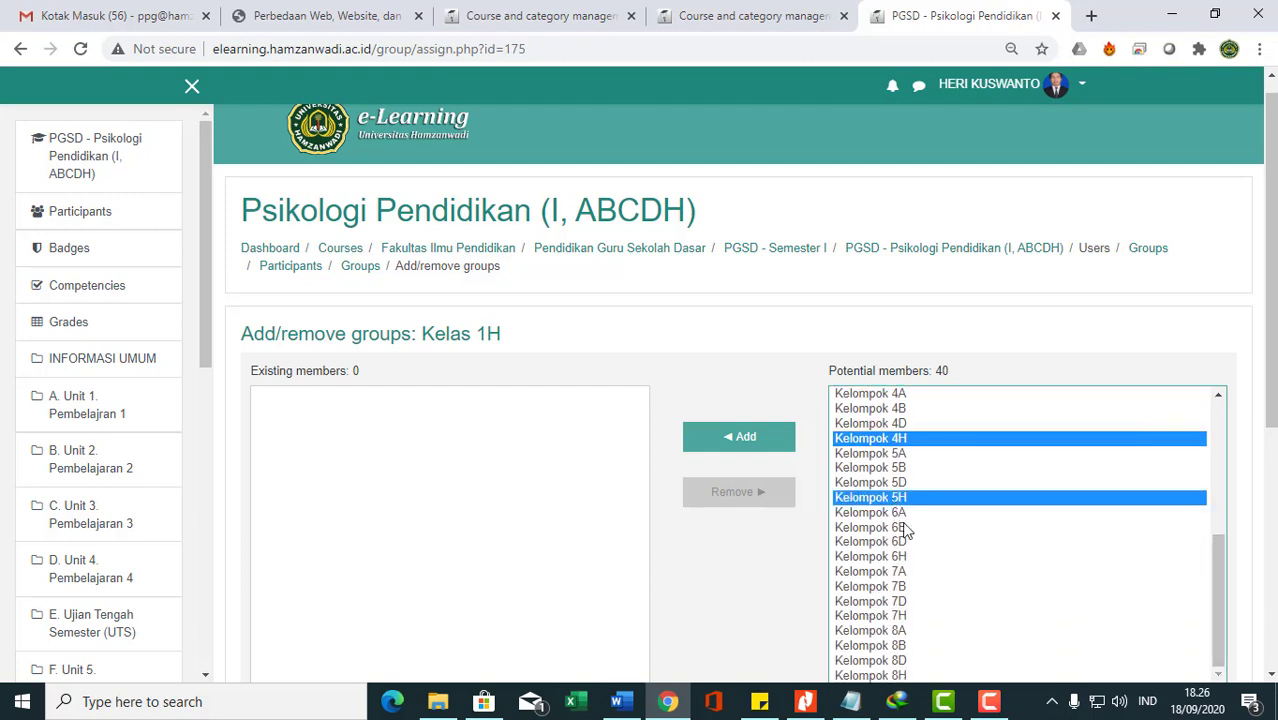
{"action": "left_click", "coordinate": [899, 557], "text": "ctrl"}
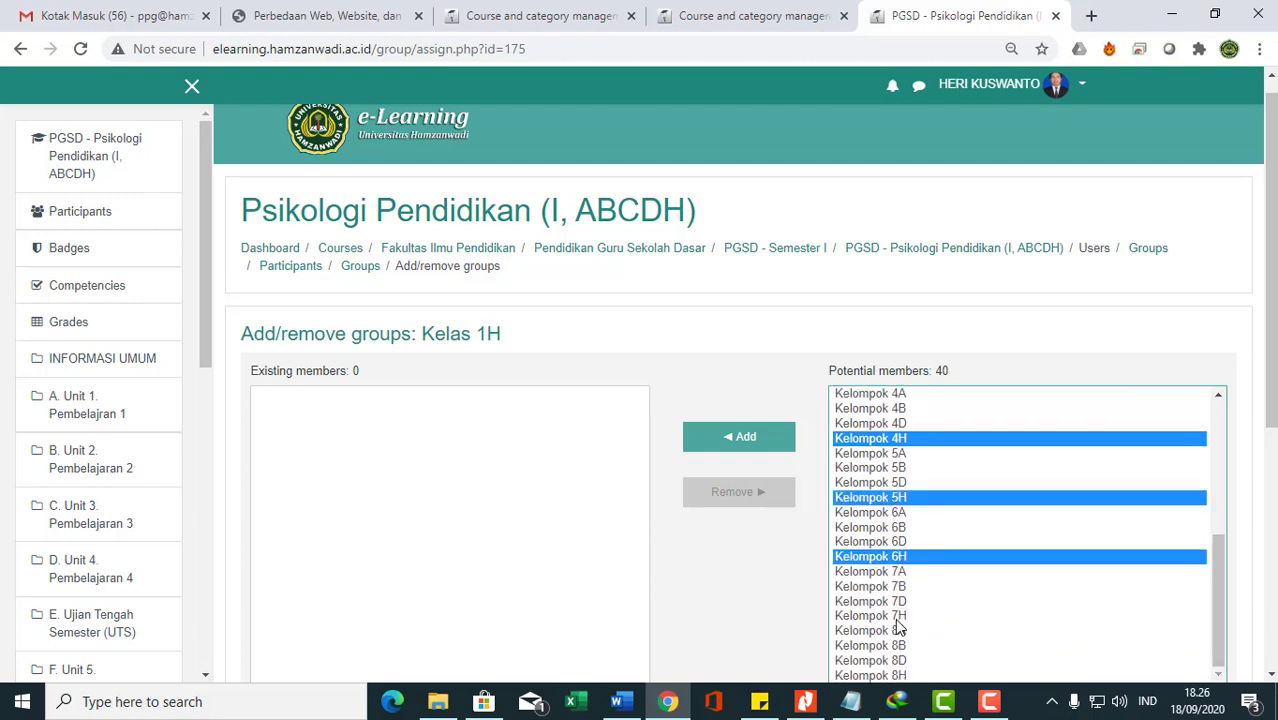
{"action": "left_click", "coordinate": [899, 616], "text": "ctrl"}
{"action": "left_click", "coordinate": [890, 676], "text": "ctrl"}
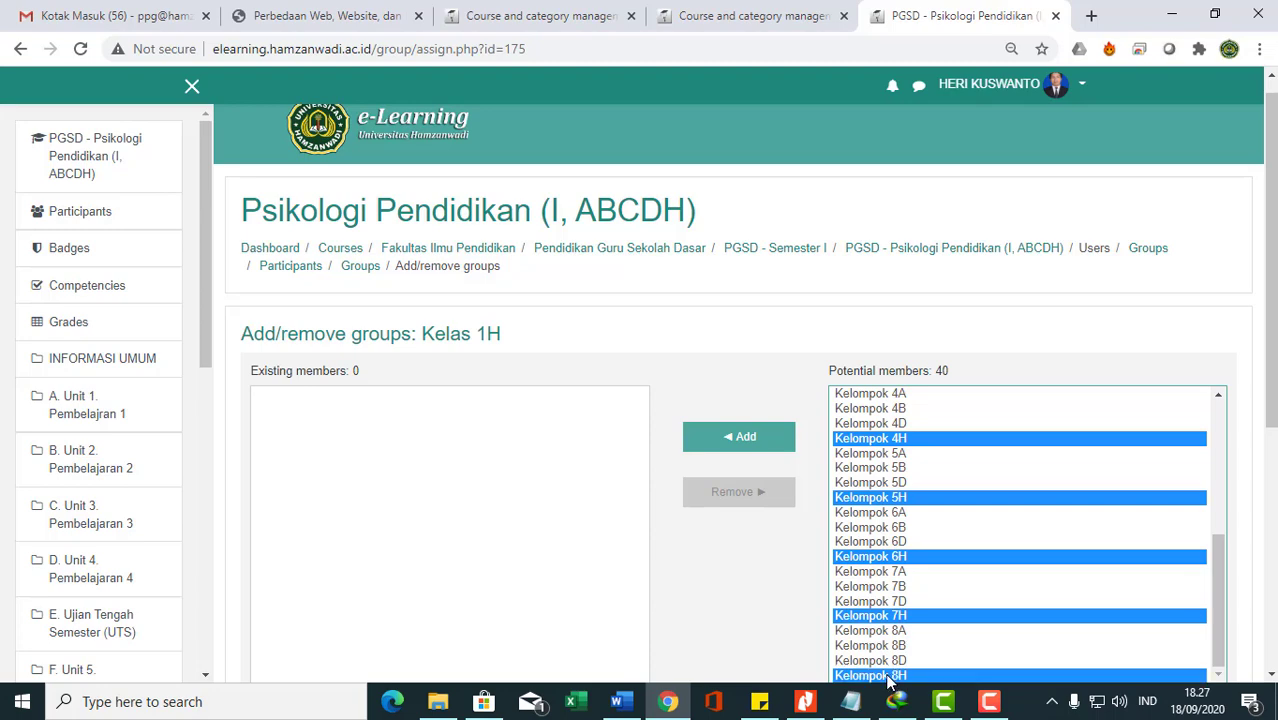
{"action": "left_click", "coordinate": [742, 440]}
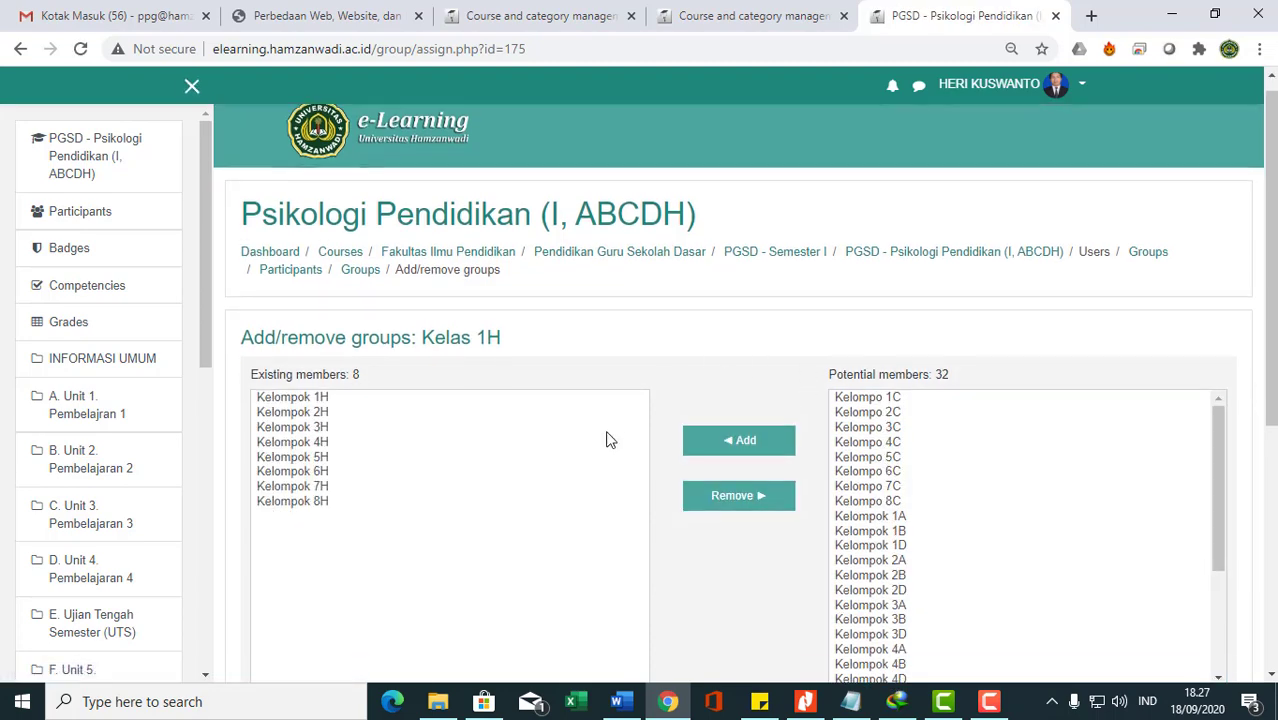
{"action": "scroll", "coordinate": [540, 410], "scroll_direction": "down", "scroll_amount": 5}
{"action": "left_click", "coordinate": [357, 305]}
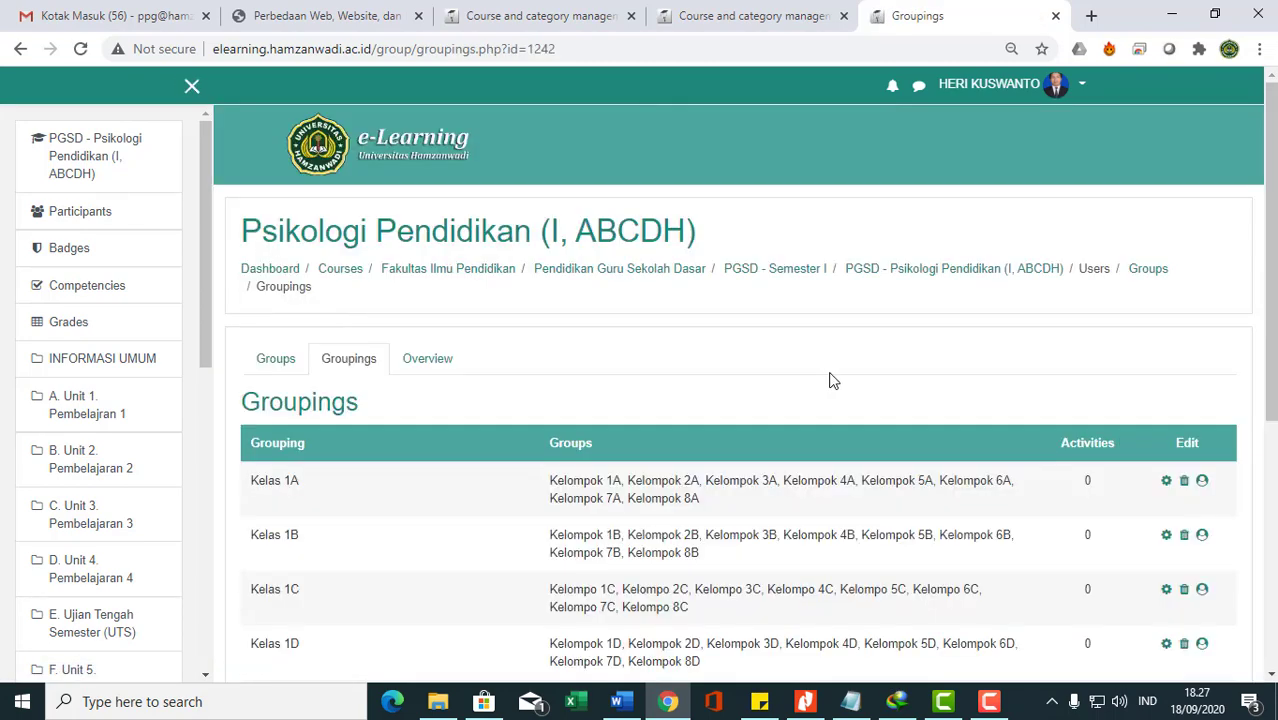
Step: Review the five class groupings alongside the course's group list, and return to the course main page
{"action": "scroll", "coordinate": [838, 360], "scroll_direction": "down", "scroll_amount": 2}
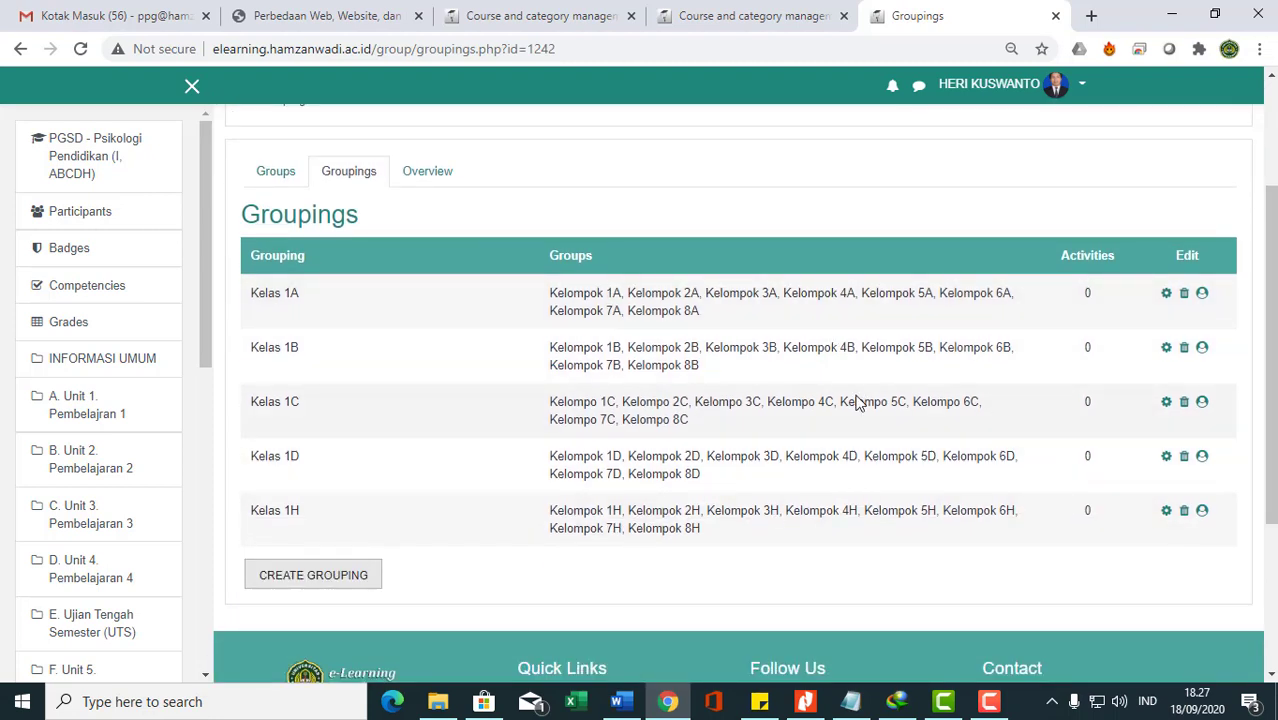
{"action": "left_click", "coordinate": [262, 178]}
{"action": "left_click", "coordinate": [362, 352]}
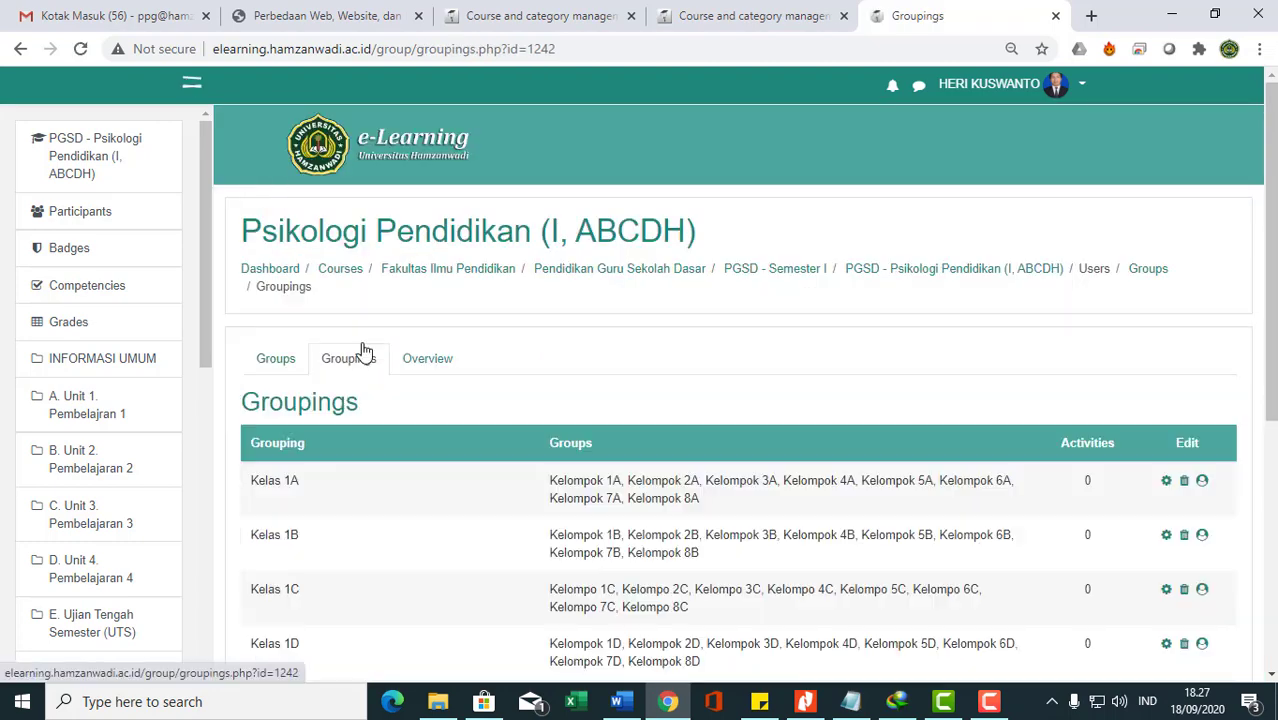
{"action": "left_click", "coordinate": [277, 362]}
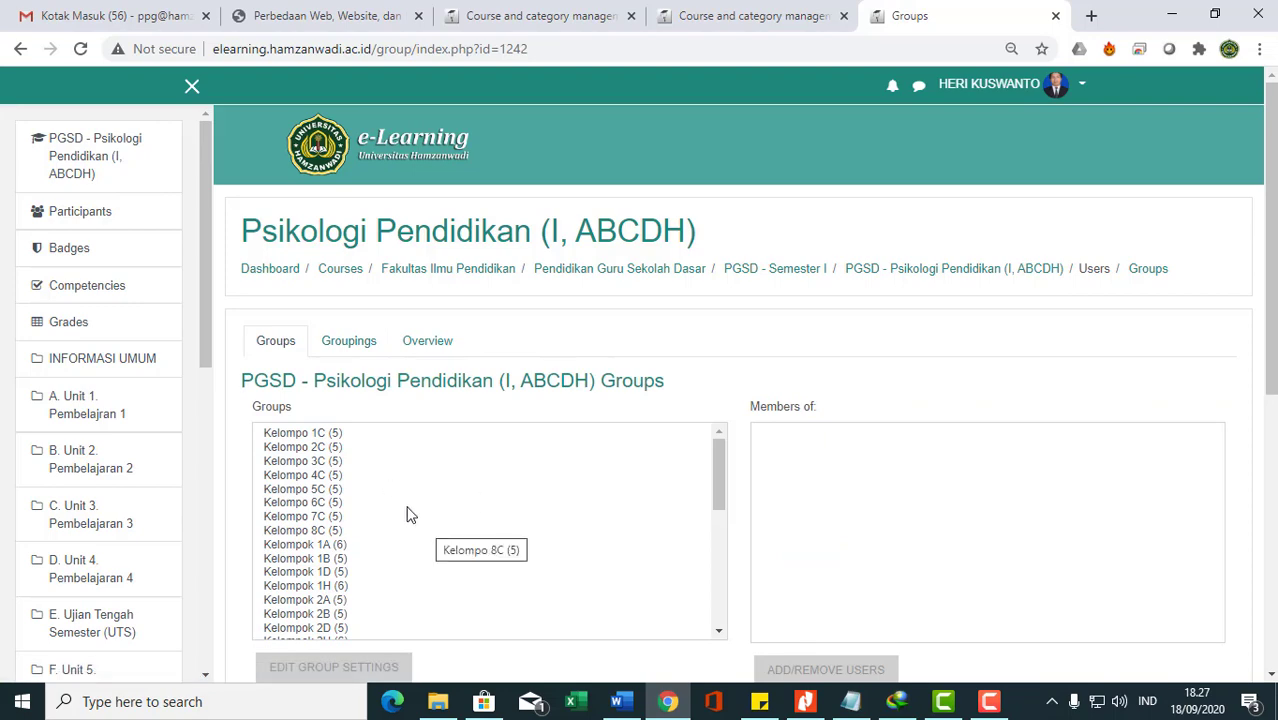
{"action": "left_click", "coordinate": [336, 344]}
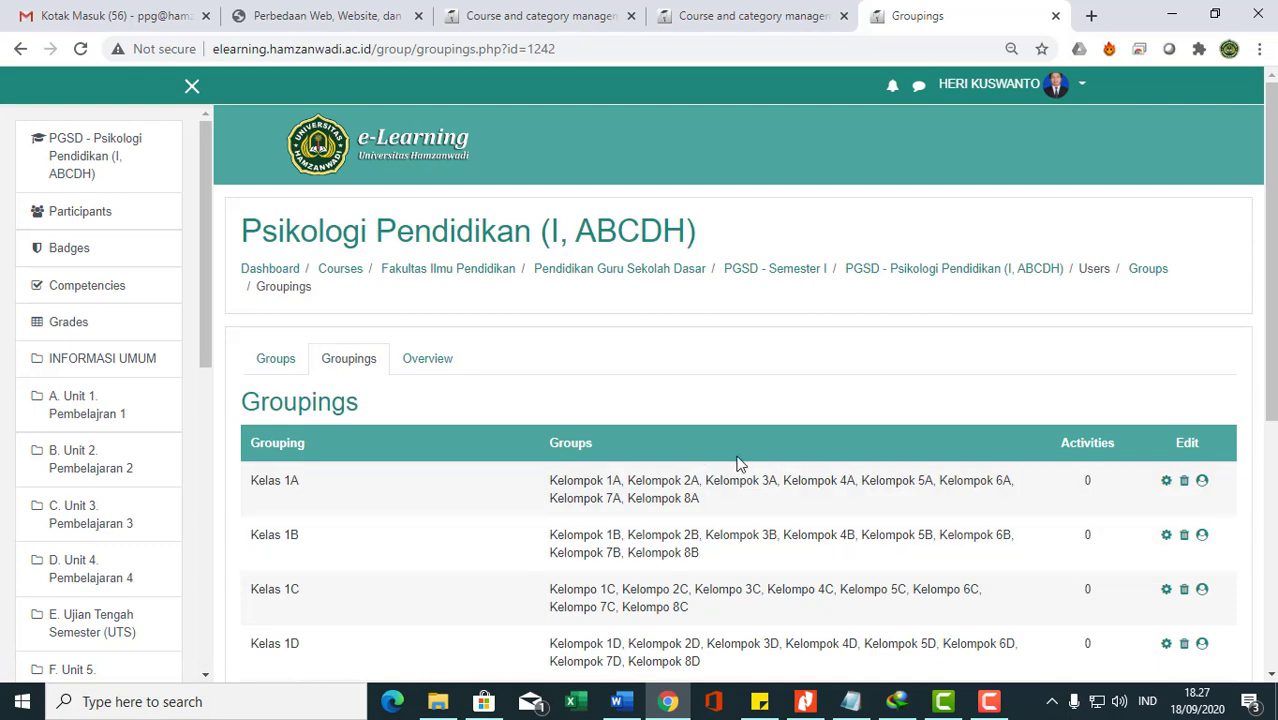
{"action": "scroll", "coordinate": [750, 452], "scroll_direction": "down", "scroll_amount": 2}
{"action": "scroll", "coordinate": [702, 445], "scroll_direction": "up", "scroll_amount": 2}
{"action": "left_click", "coordinate": [85, 170]}
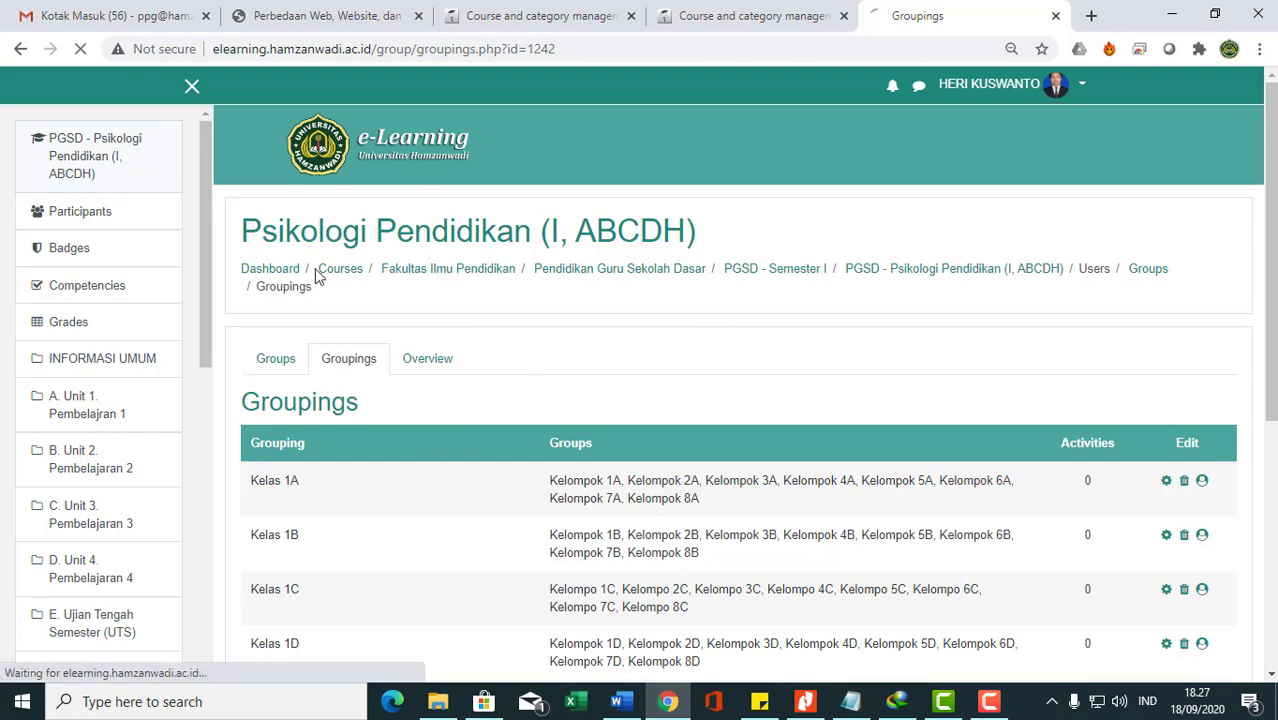